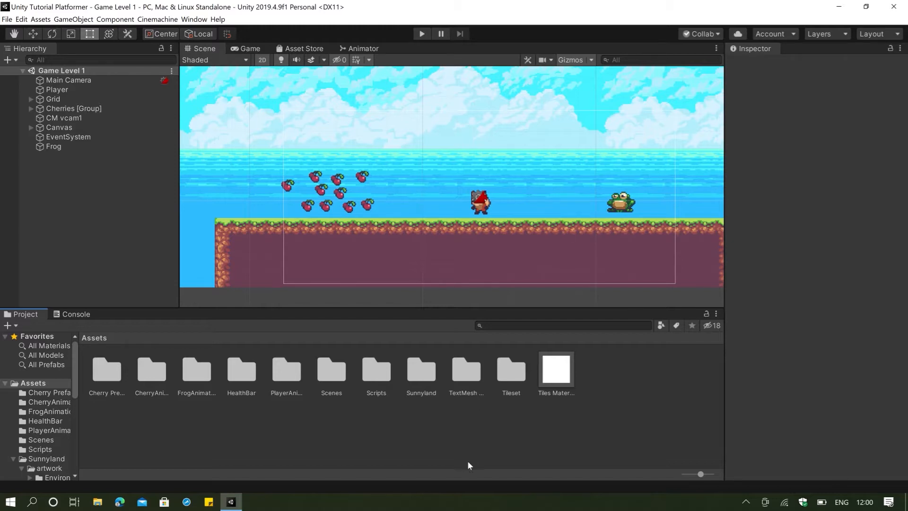
Create an Audio Mixer named MainMixer in the Assets folder
right_click(606, 393)
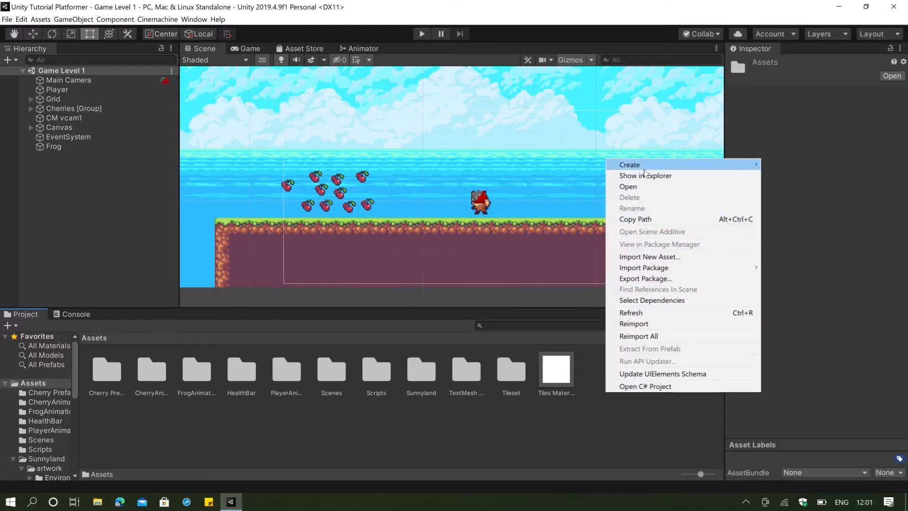
mouse_move(645, 173)
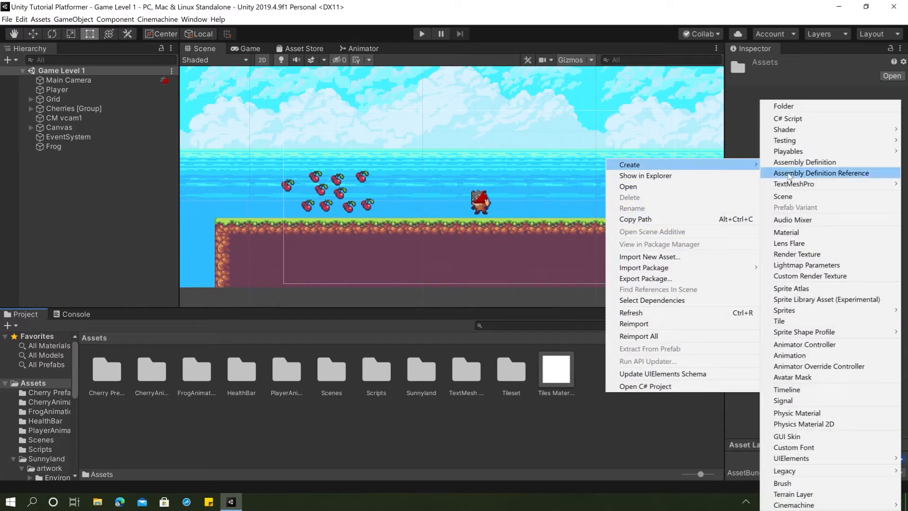
left_click(793, 220)
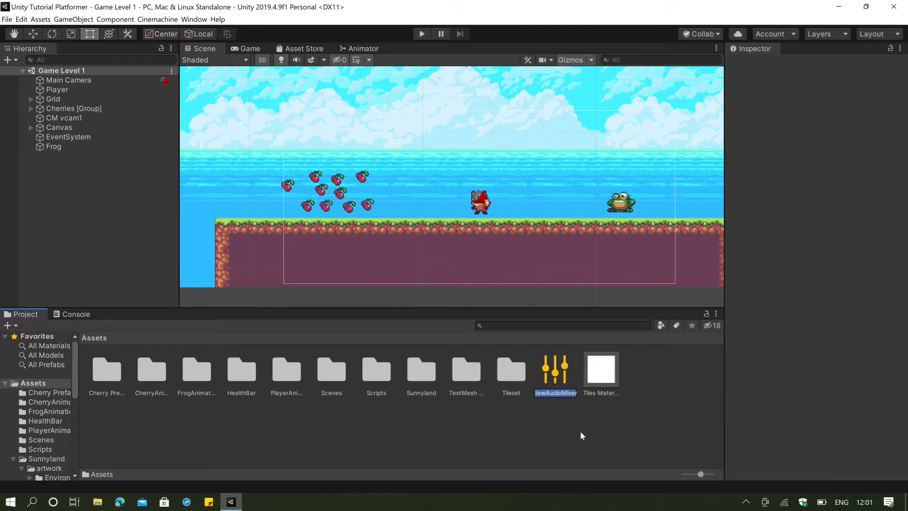
key("BackSpace")
type("MainMixer")
key("Return")
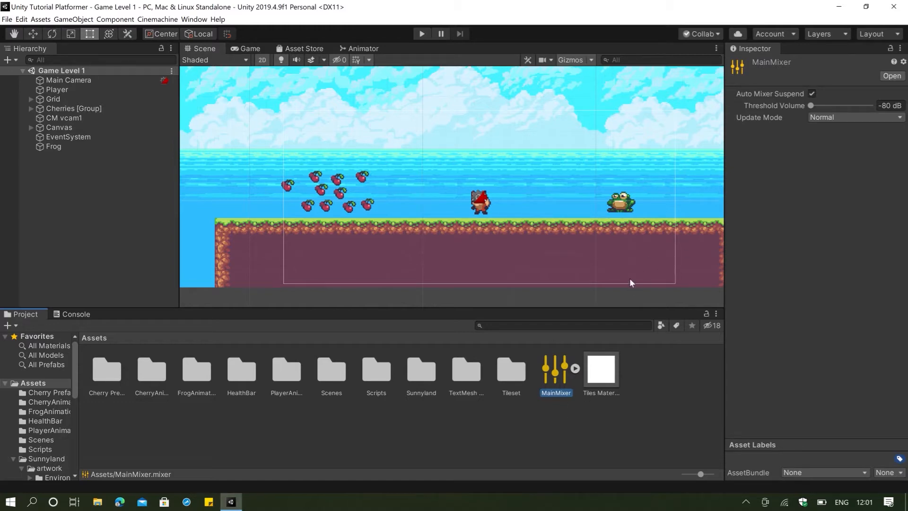
left_click(576, 368)
left_click(576, 367)
left_click(499, 447)
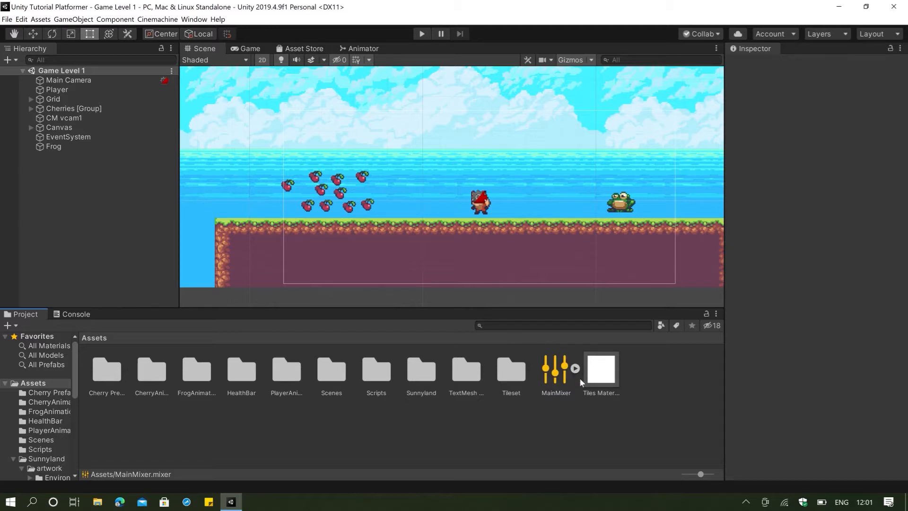
Open the Asset Store and search for "Footstep(Snow and Grass)"
left_click(303, 48)
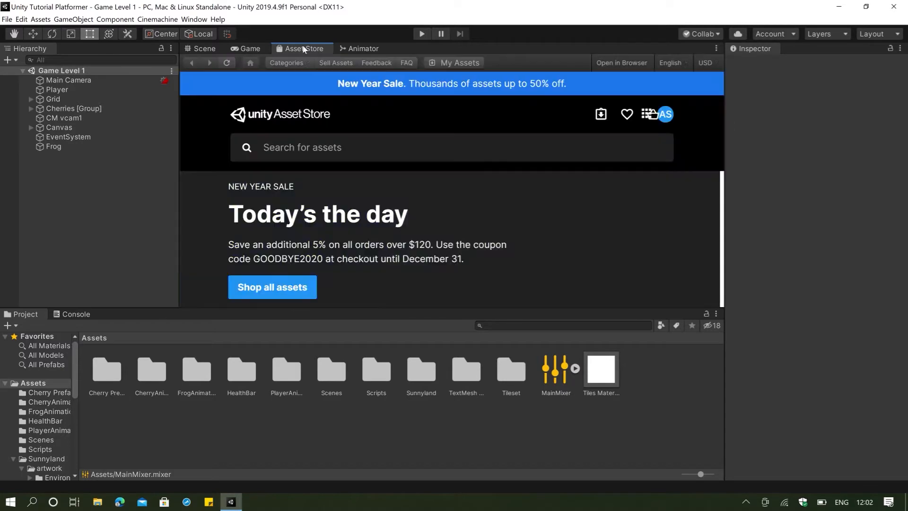
left_click(370, 150)
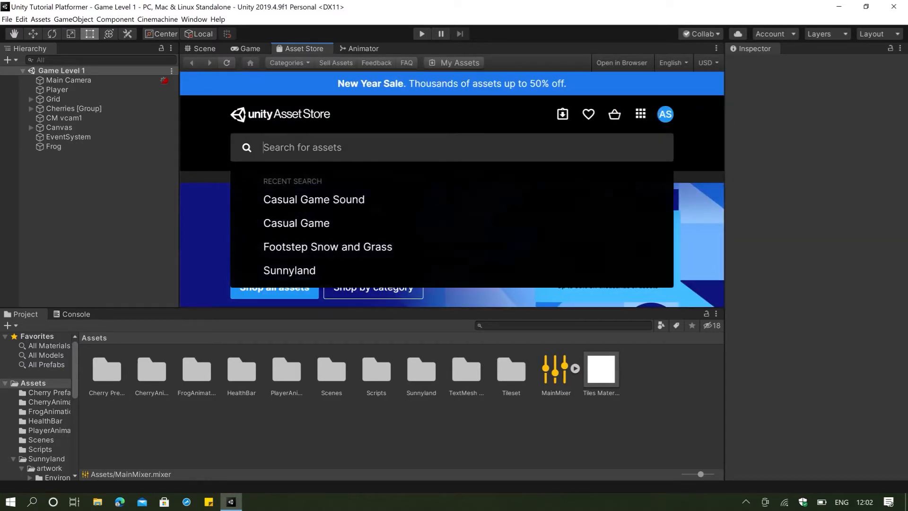
type("G")
key("BackSpace")
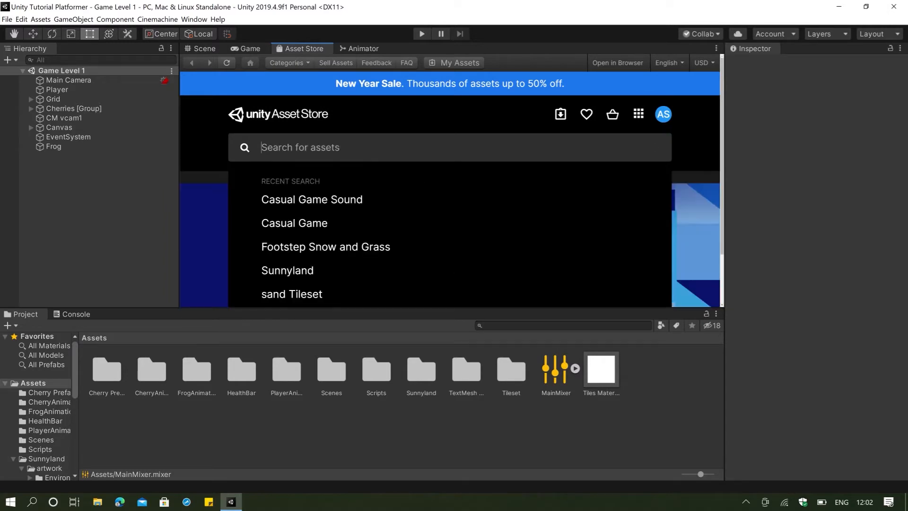
type("Footstep")
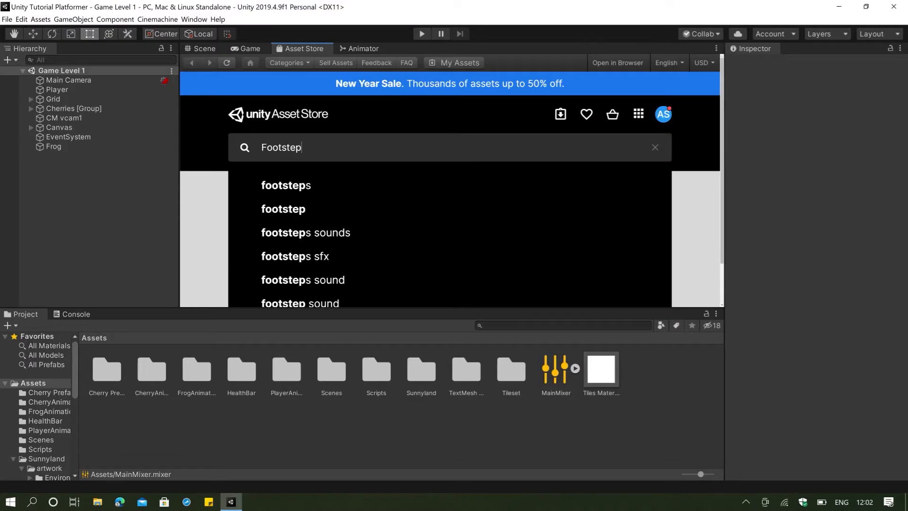
type("(Snow and Grass")
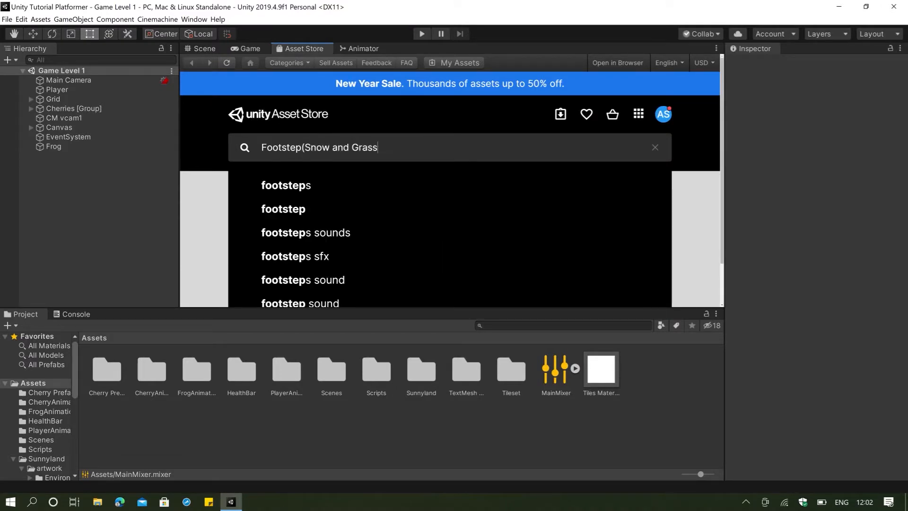
type(")")
key("Return")
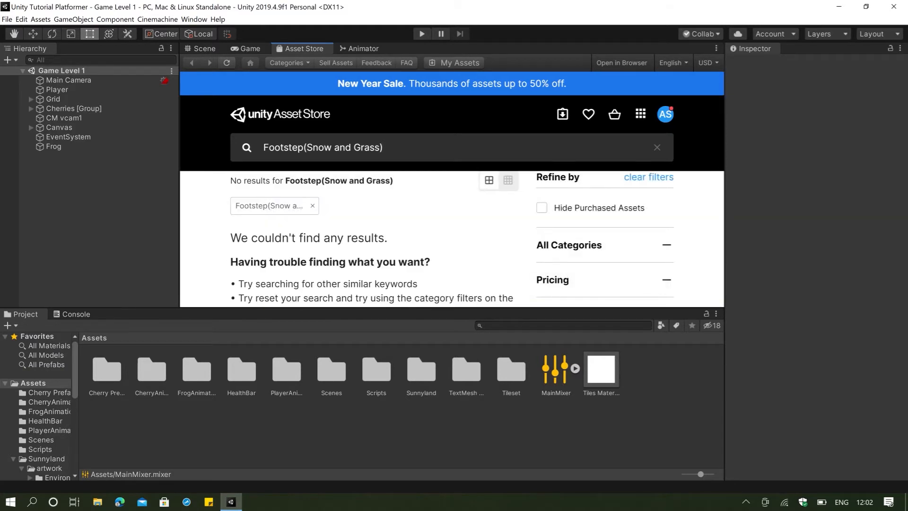
scroll(405, 224, "down", 3)
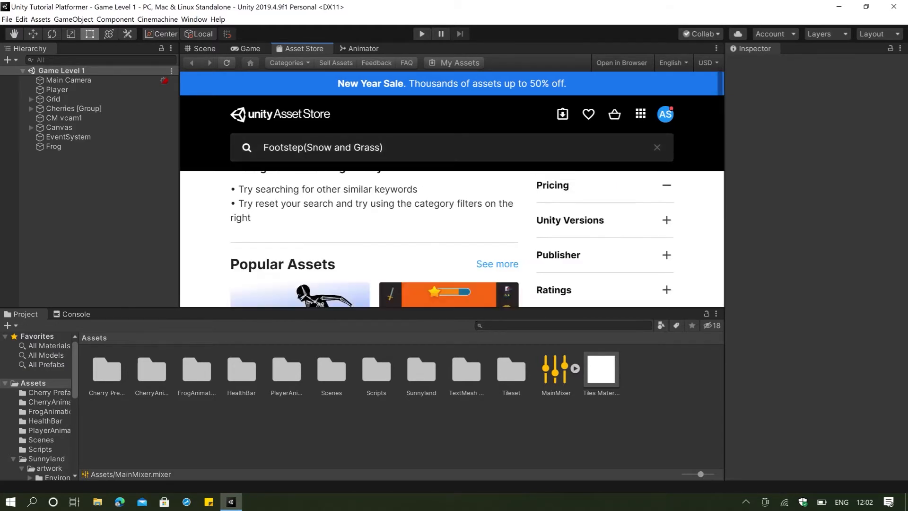
scroll(405, 231, "up", 3)
Search the store for "Footstep Snow and Grass" and open the Footstep(Snow and Grass) asset page by MGWSoundDesign
left_click(382, 147)
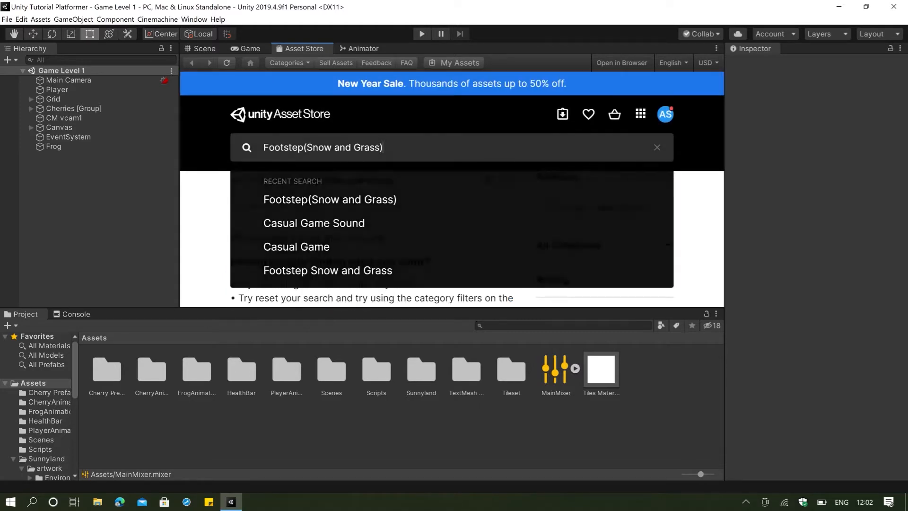
left_click_drag(382, 147, 310, 147)
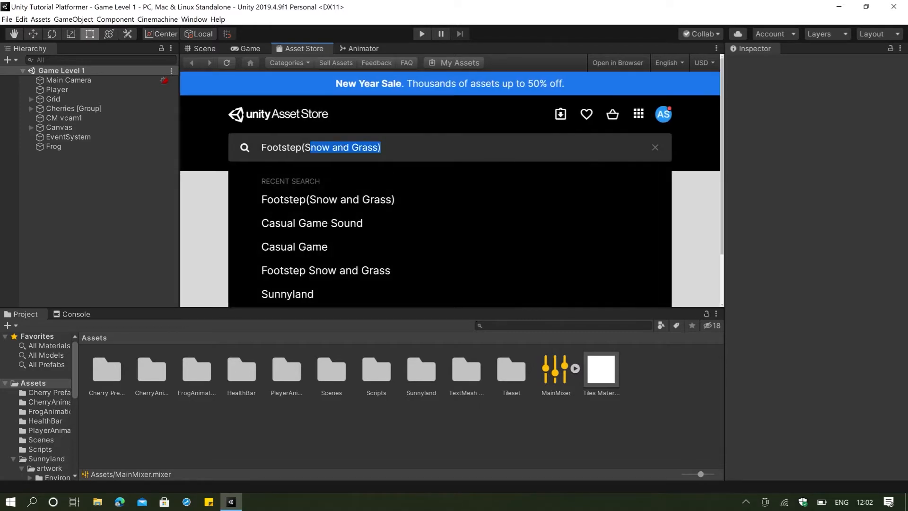
left_click(338, 270)
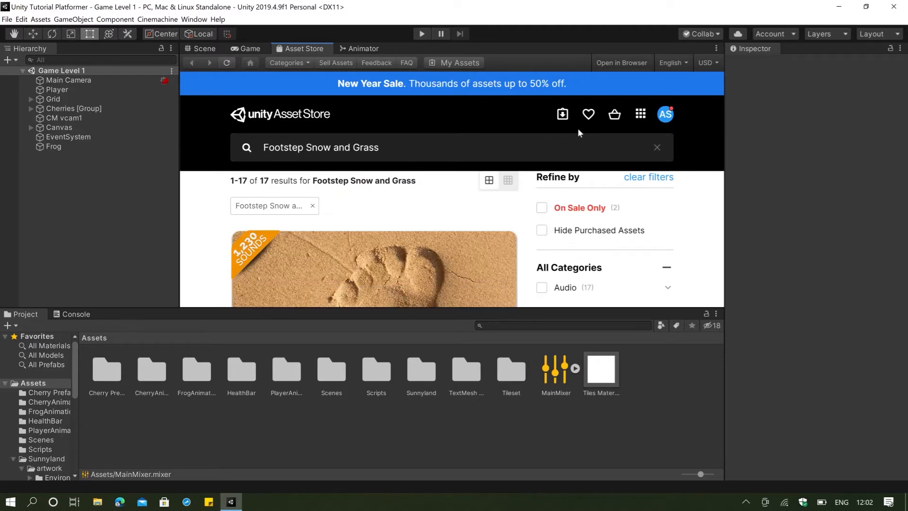
scroll(458, 218, "down", 5)
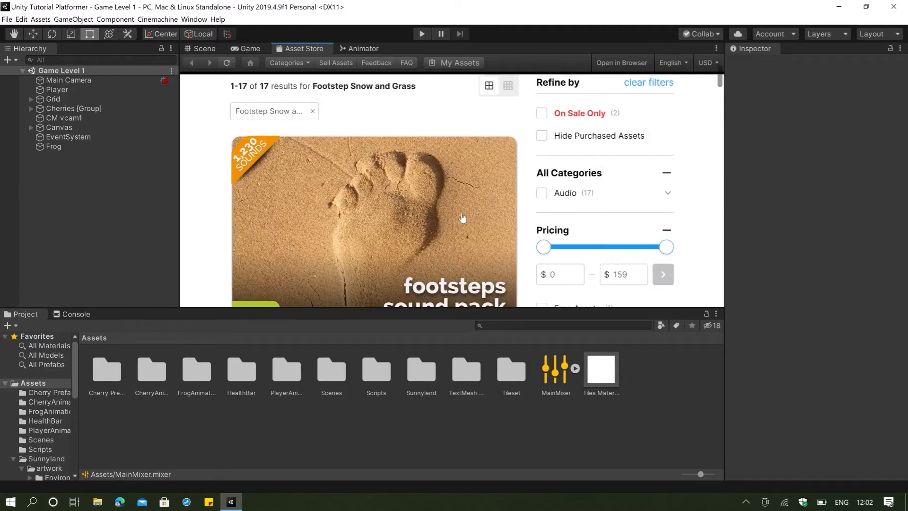
scroll(463, 215, "down", 4)
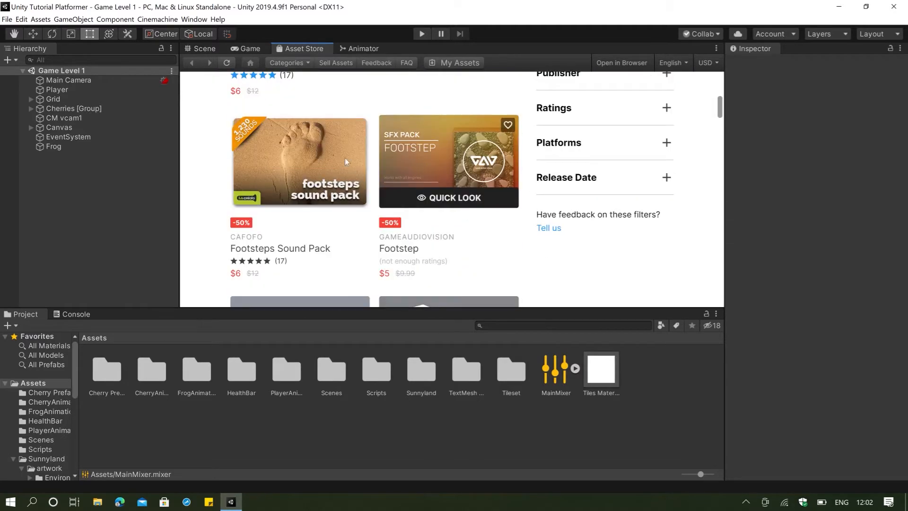
scroll(390, 172, "down", 2)
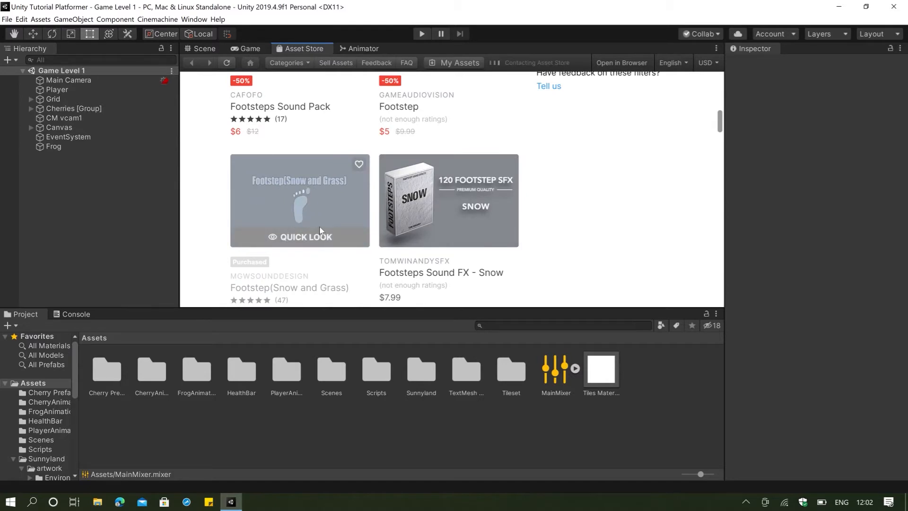
left_click(319, 228)
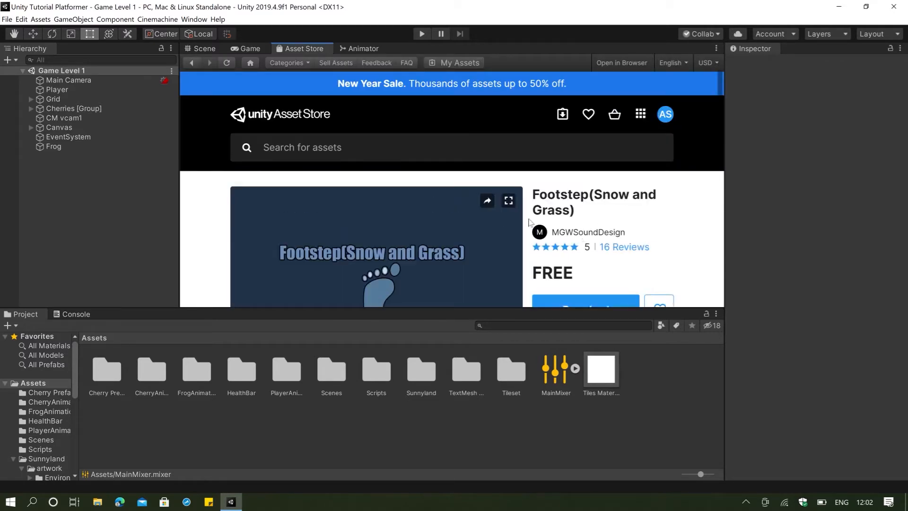
Import all files of the Footstep(Snow and Grass) package and check its imported folder in Assets
left_click(605, 241)
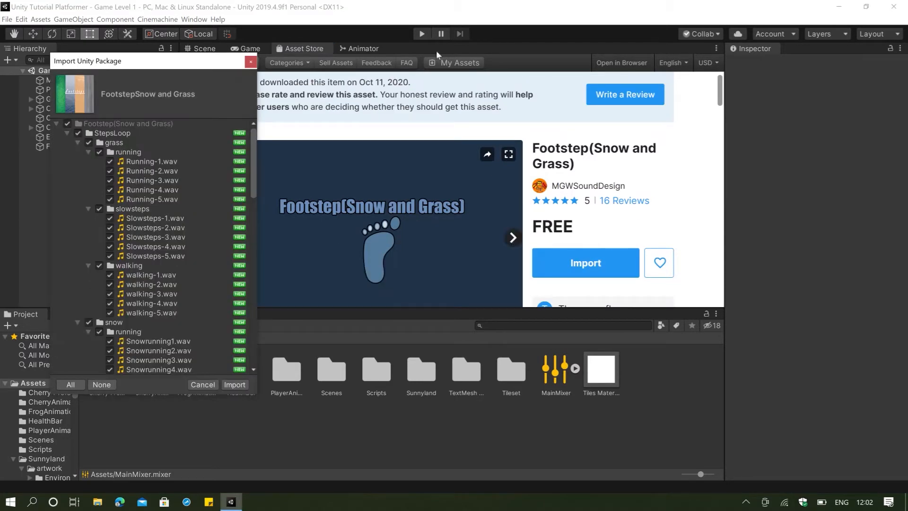
scroll(143, 183, "down", 15)
scroll(150, 189, "down", 5)
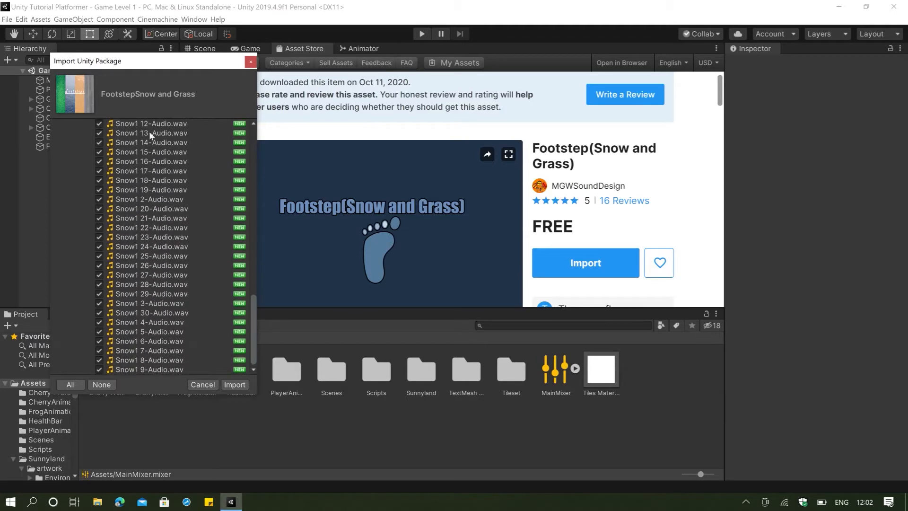
left_click(233, 382)
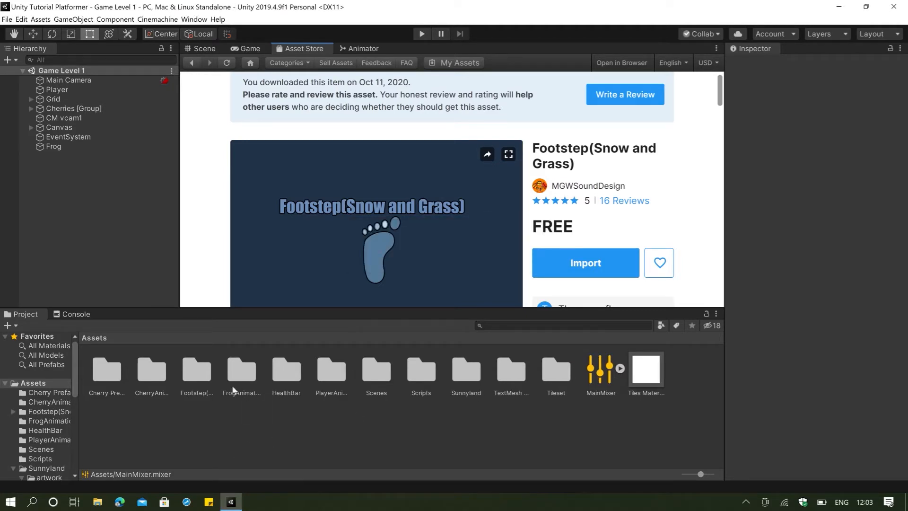
double_click(202, 378)
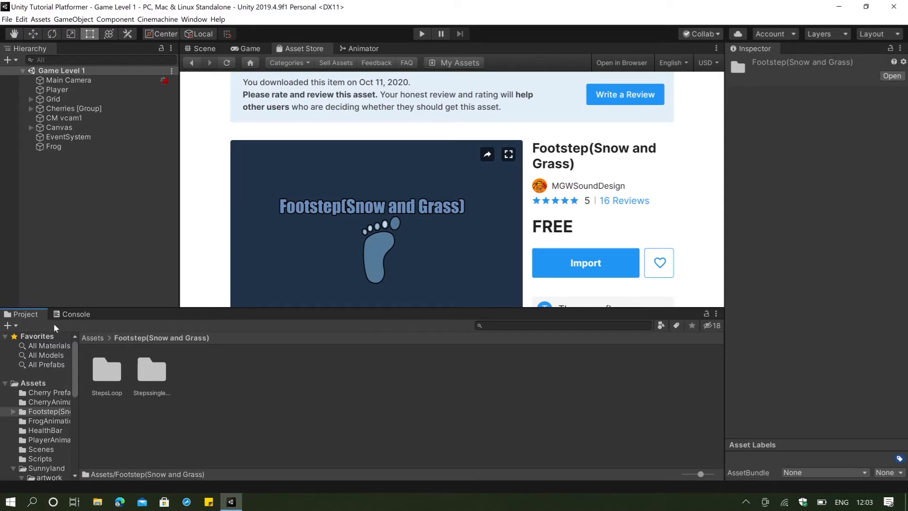
left_click(86, 337)
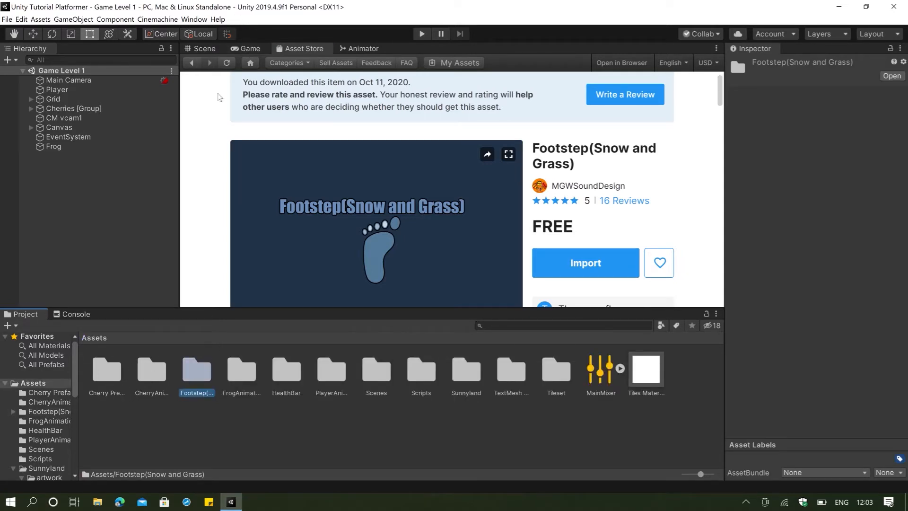
Search the Asset Store for "Casual Game SFX Pack"
scroll(395, 172, "up", 4)
left_click(373, 147)
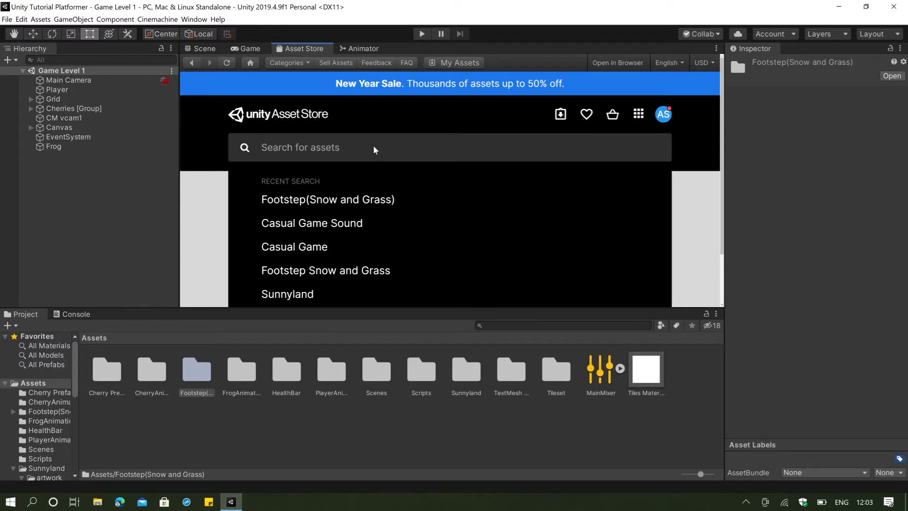
type("Casual")
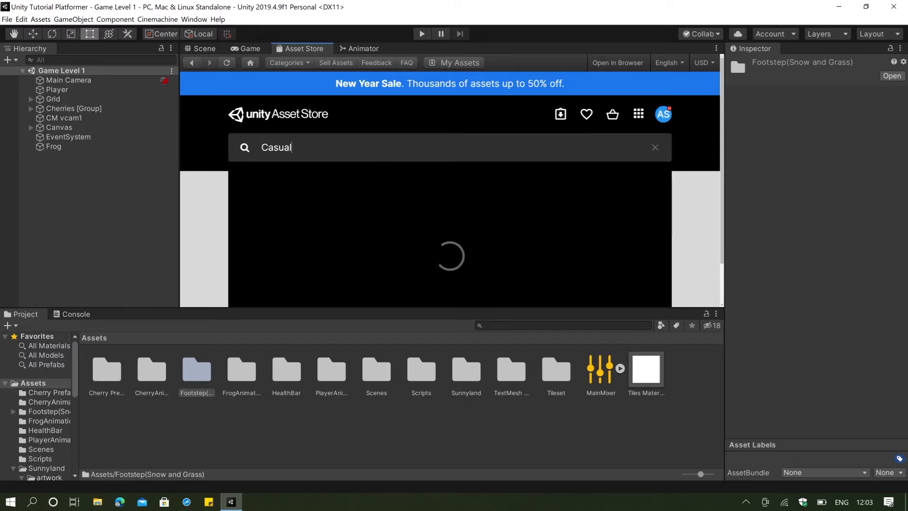
type(" Game SF")
type("X pac")
key("BackSpace")
key("BackSpace")
key("BackSpace")
type("a")
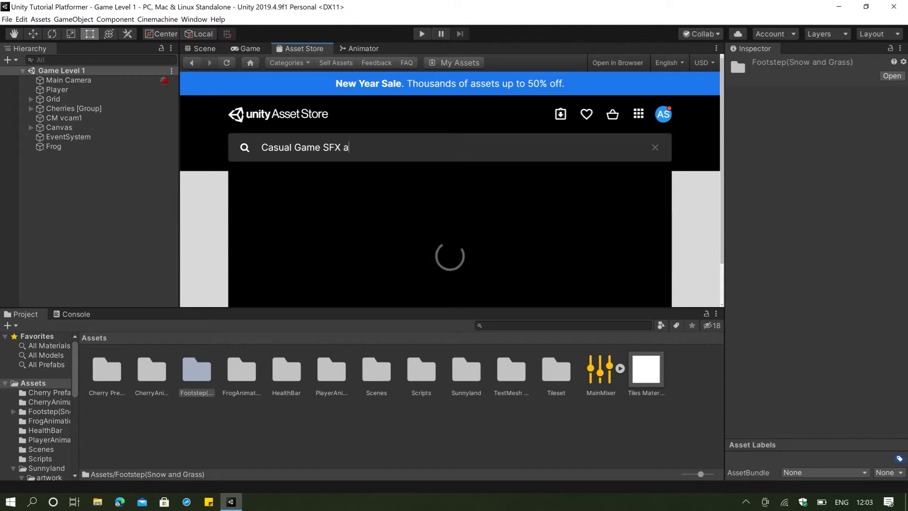
type("ck")
key("Return")
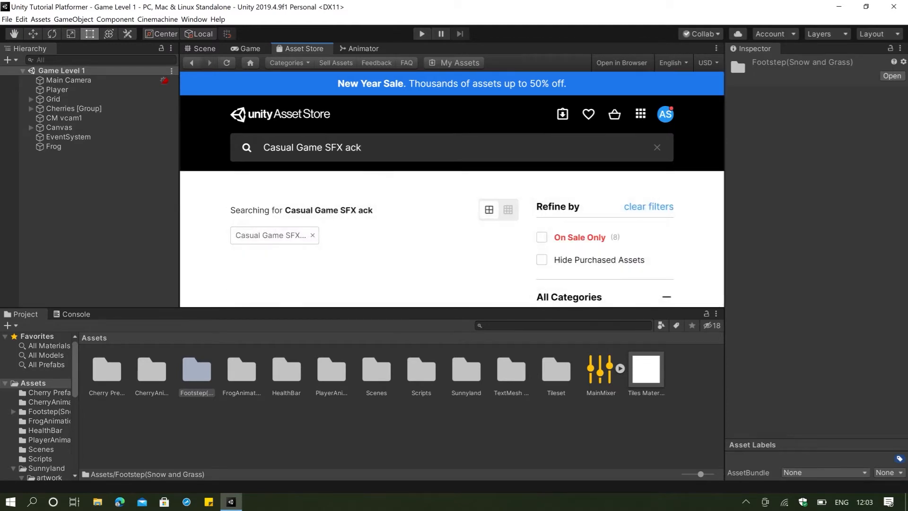
left_click(351, 148)
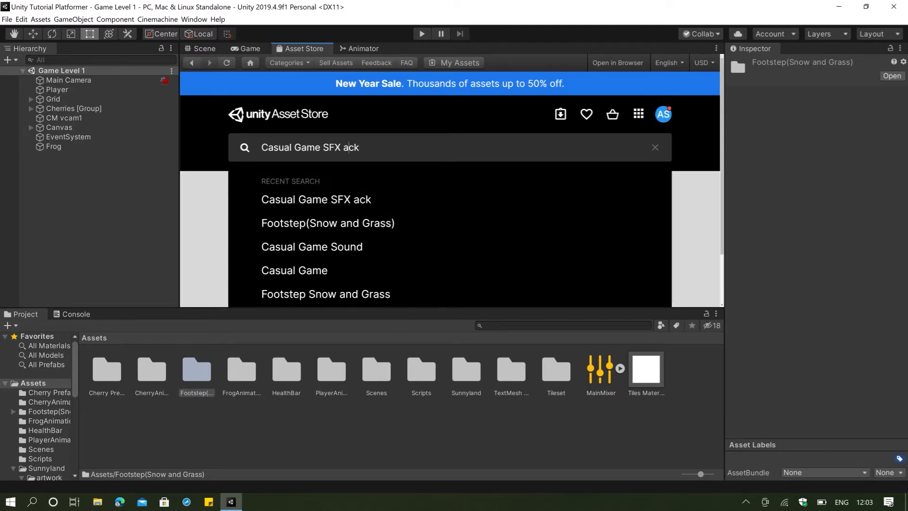
key("Left")
type("P")
key("Return")
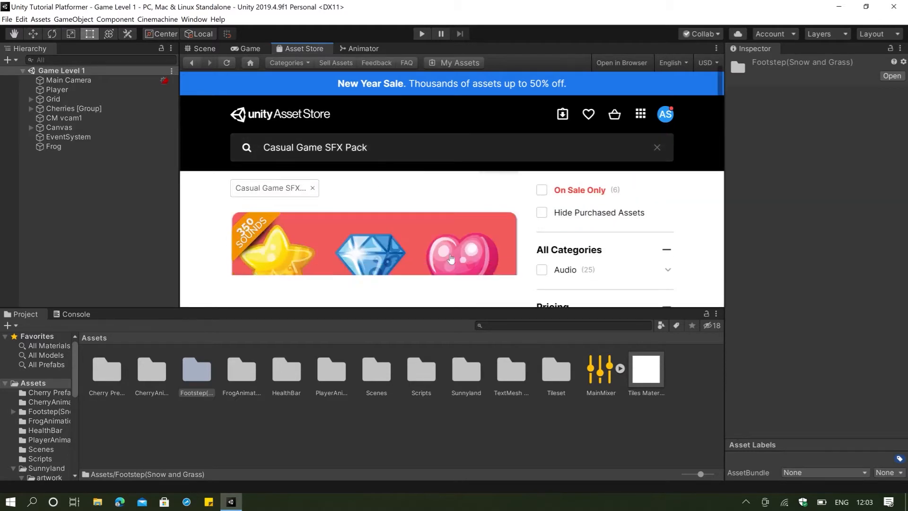
Open the asset page of the FREE Casual Game SFX Pack by Dustyroom at its import option
scroll(451, 251, "down", 2)
scroll(453, 244, "down", 5)
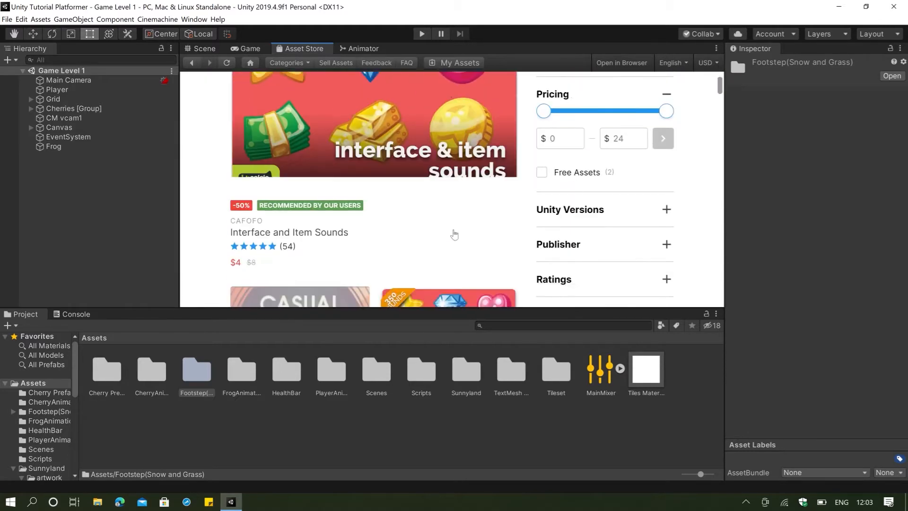
scroll(310, 245, "down", 2)
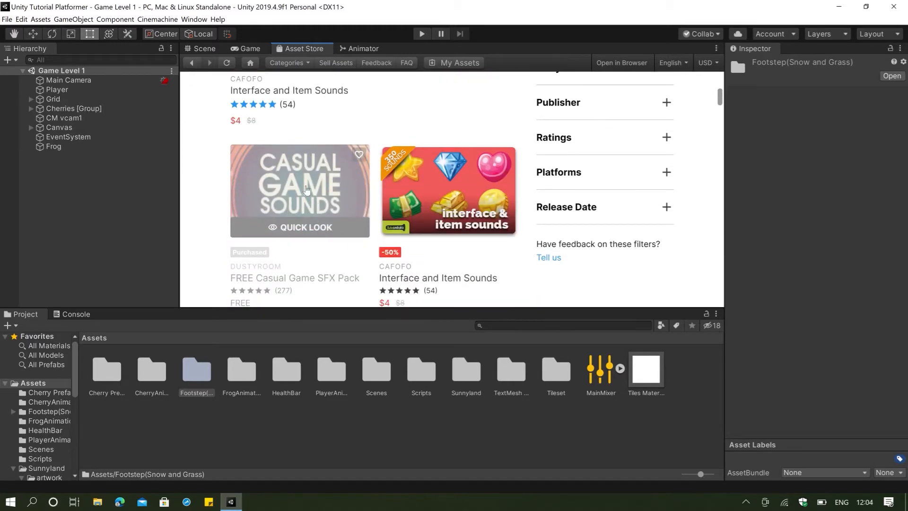
left_click(342, 236)
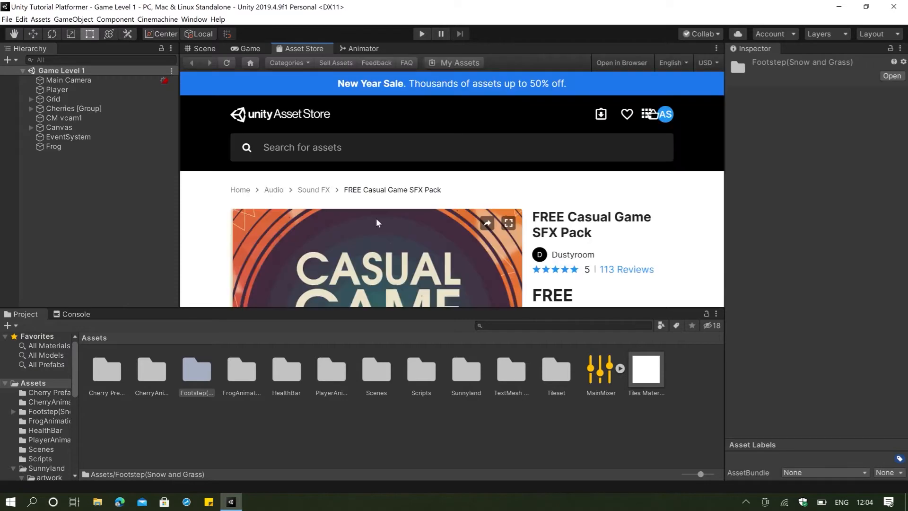
scroll(543, 192, "down", 2)
scroll(542, 192, "down", 1)
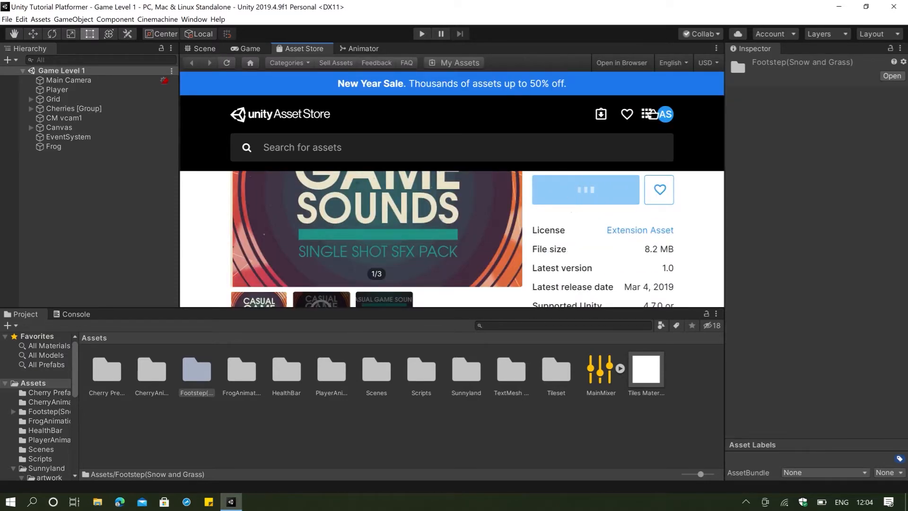
scroll(585, 232, "down", 3)
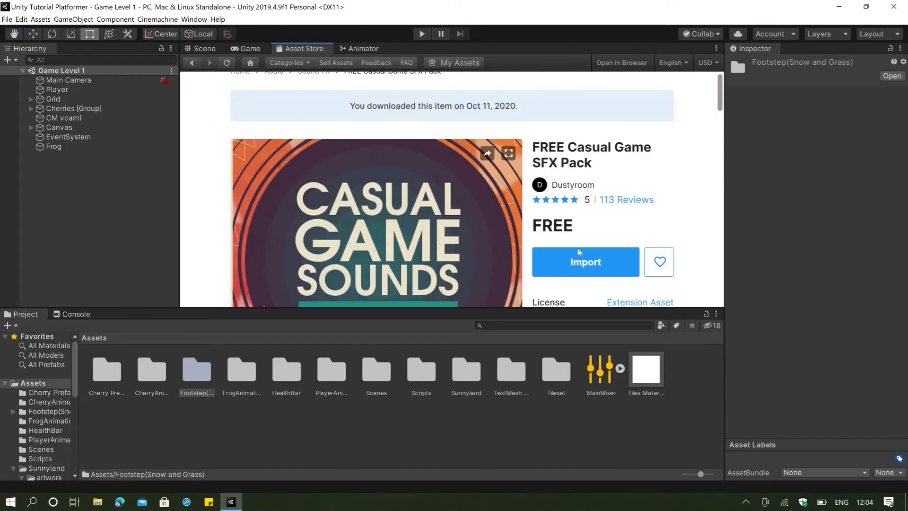
Import all files of the FREE Casual Game SFX Pack into the project
scroll(573, 254, "down", 1)
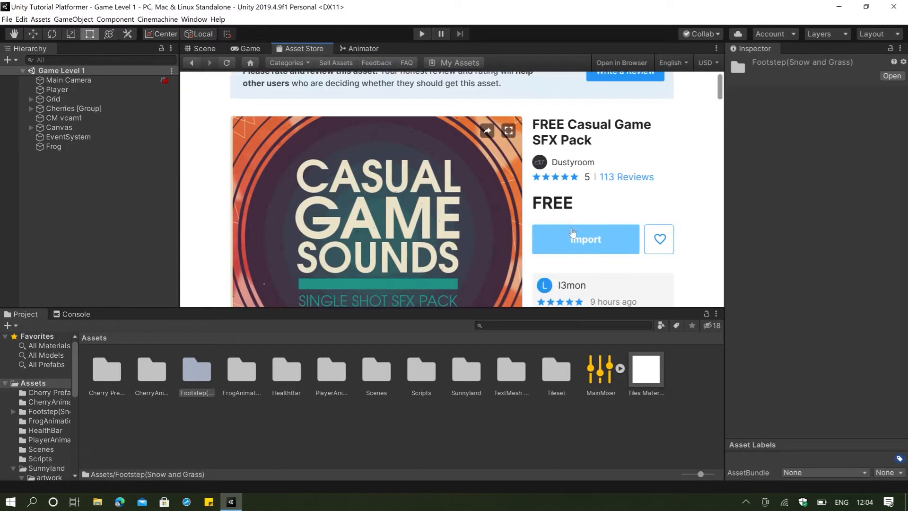
left_click(570, 234)
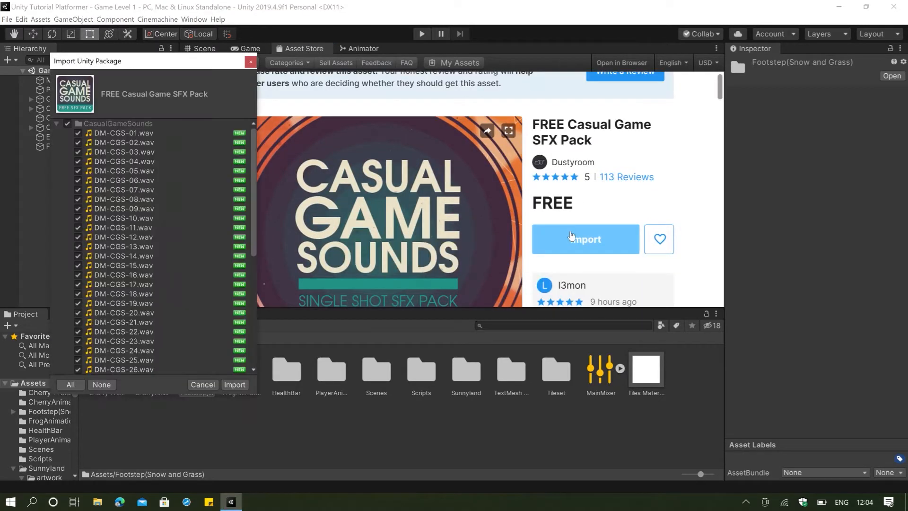
scroll(180, 208, "down", 8)
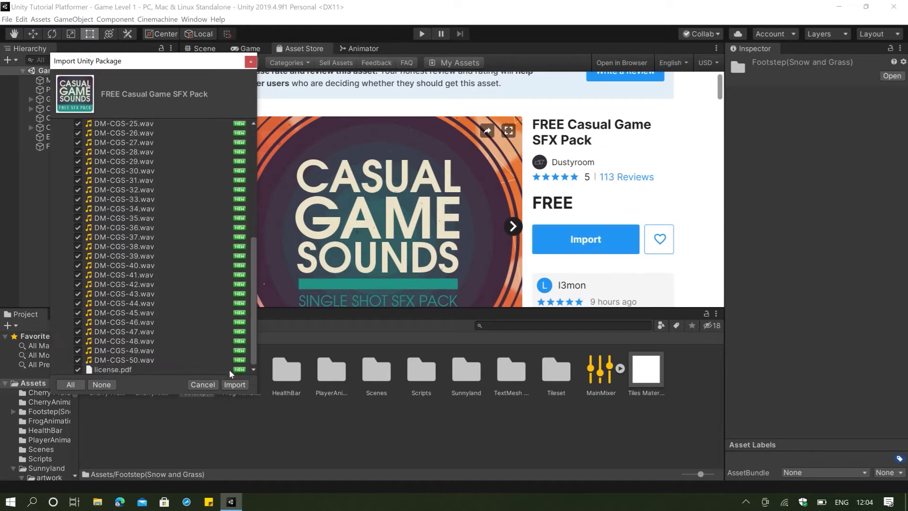
left_click(239, 384)
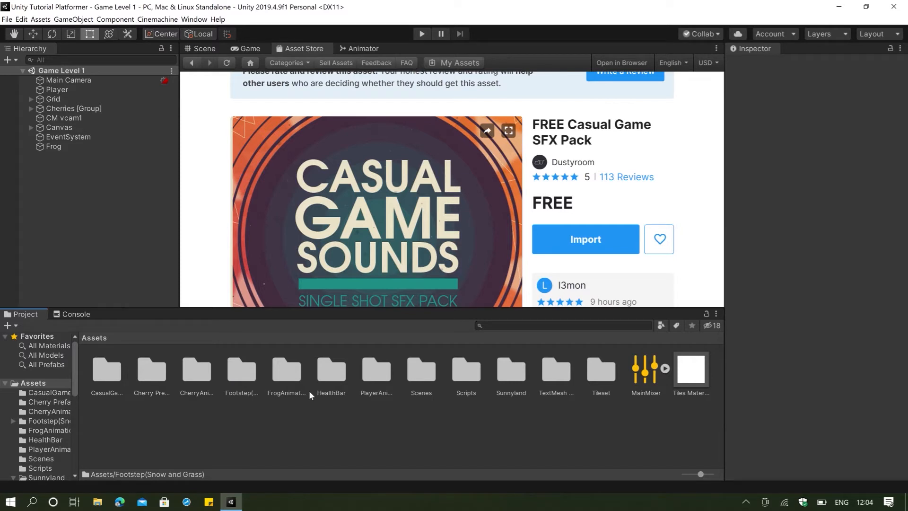
Preview the clips DM-CGS-27, DM-CGS-32, DM-CGS-35 and DM-CGS-37 in the CasualGameSounds folder, and return to the Assets root
double_click(112, 371)
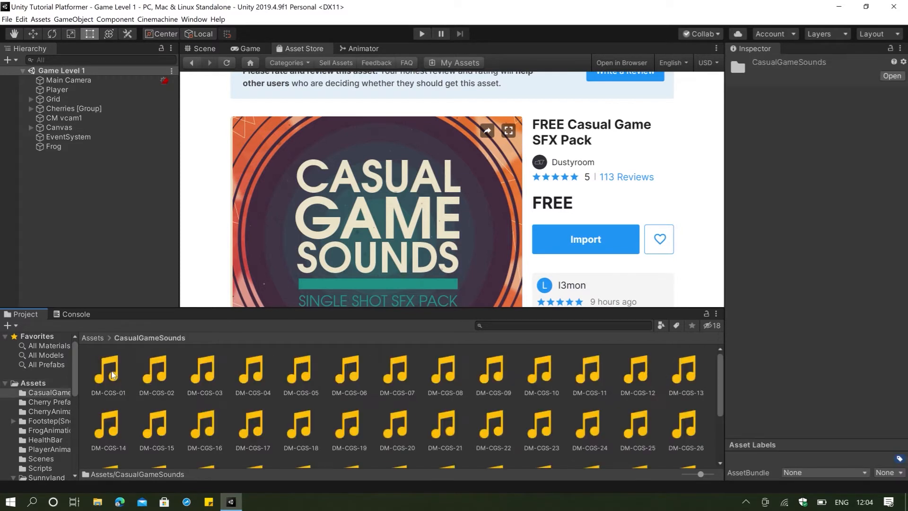
scroll(210, 387, "down", 3)
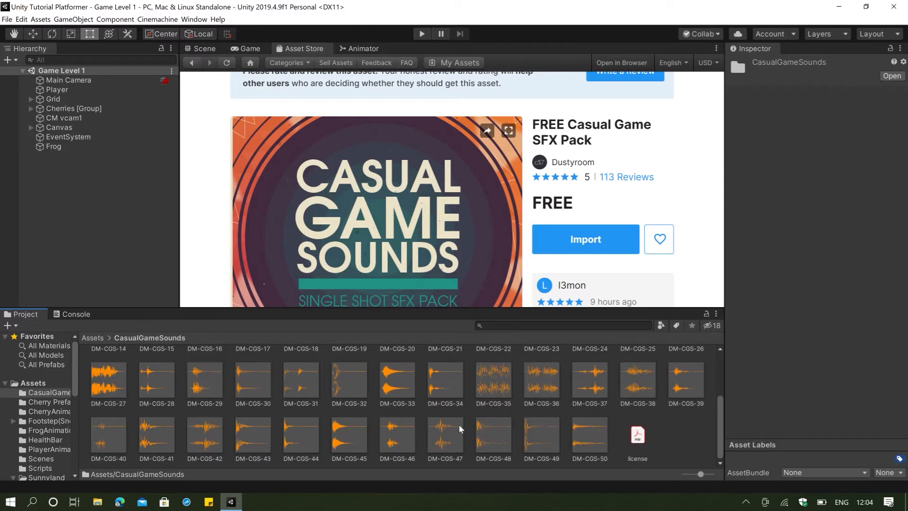
left_click(108, 380)
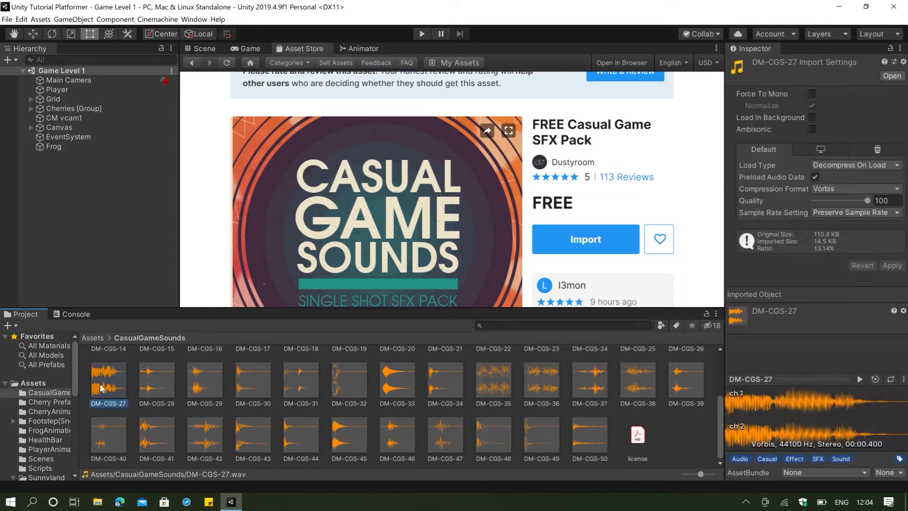
left_click(860, 380)
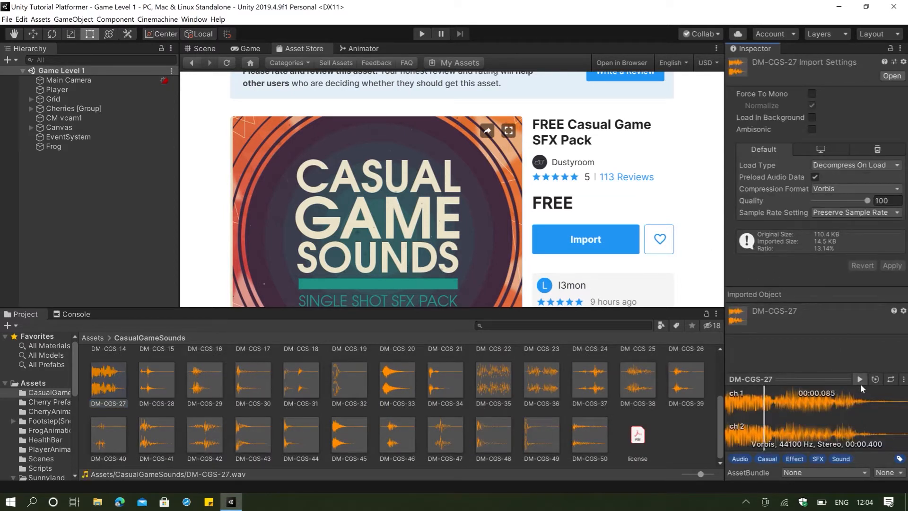
left_click(348, 381)
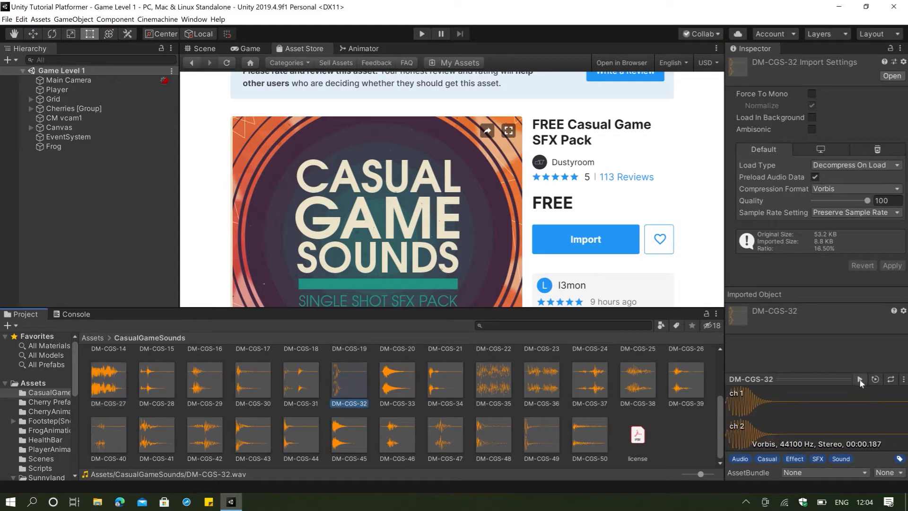
left_click(493, 384)
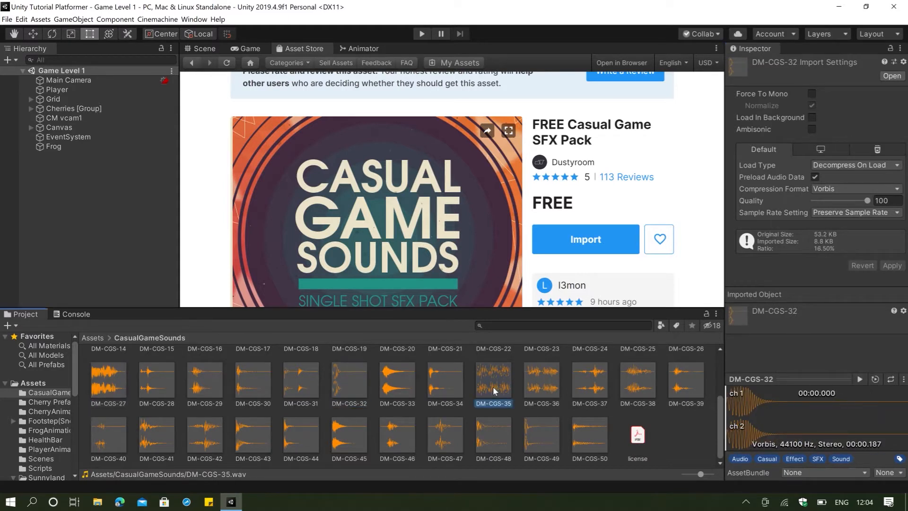
left_click(860, 377)
left_click(603, 385)
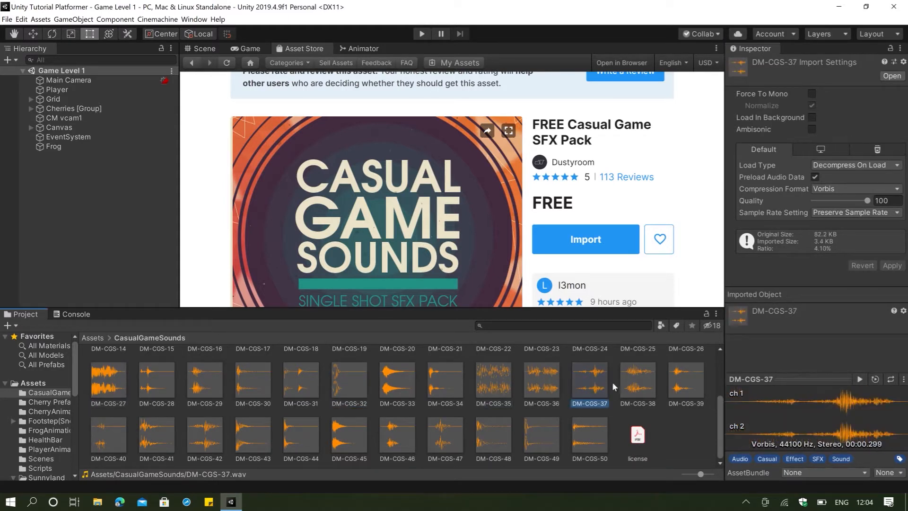
left_click(858, 379)
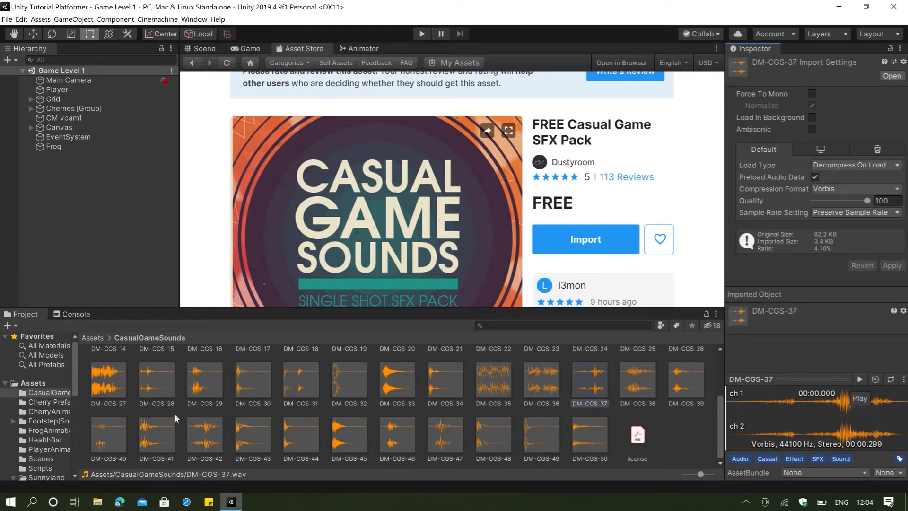
left_click(93, 338)
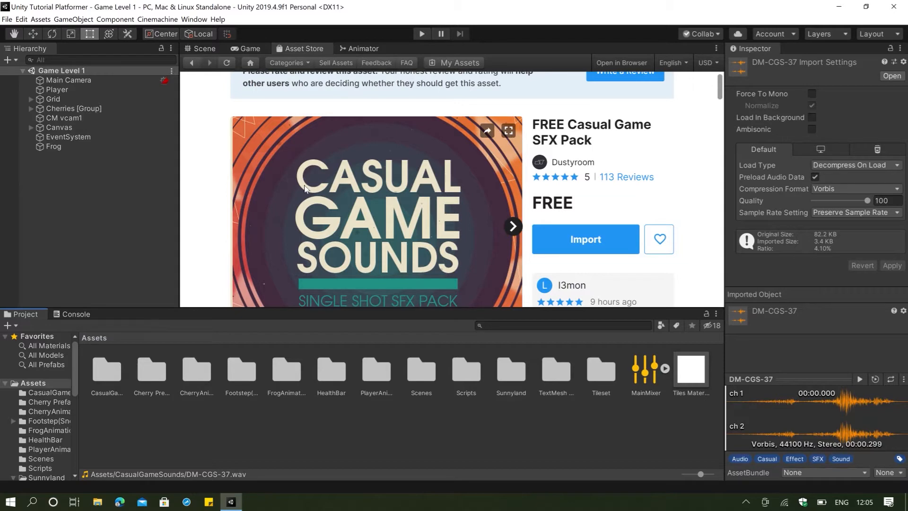
Return to the Scene view and add an Audio Source component to the Player object
left_click(198, 48)
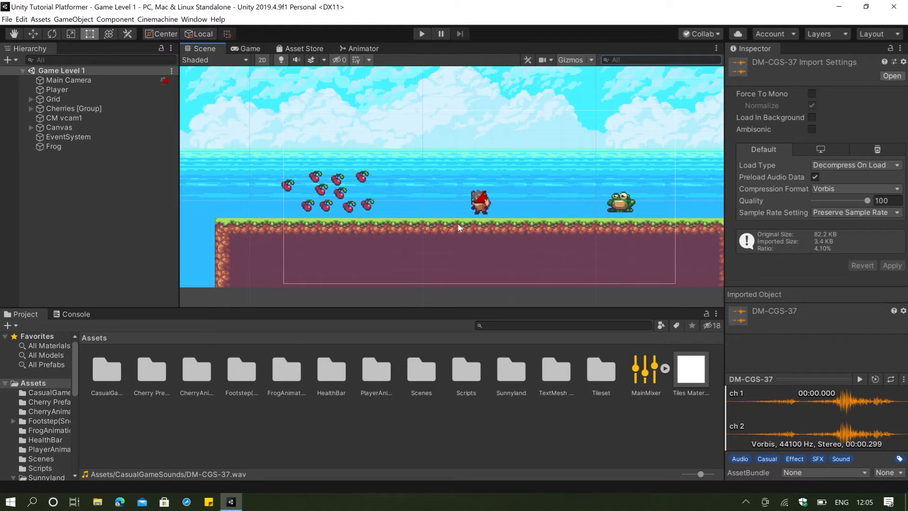
left_click(492, 446)
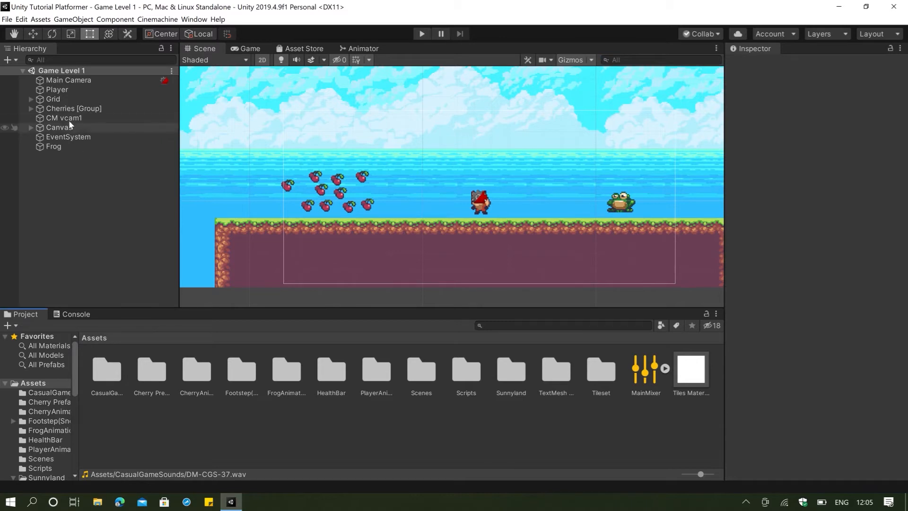
left_click(66, 89)
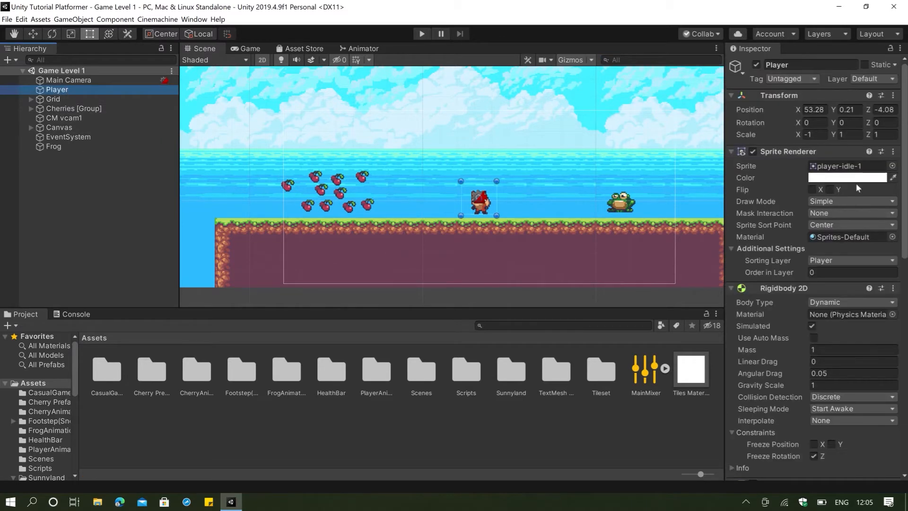
scroll(856, 183, "down", 10)
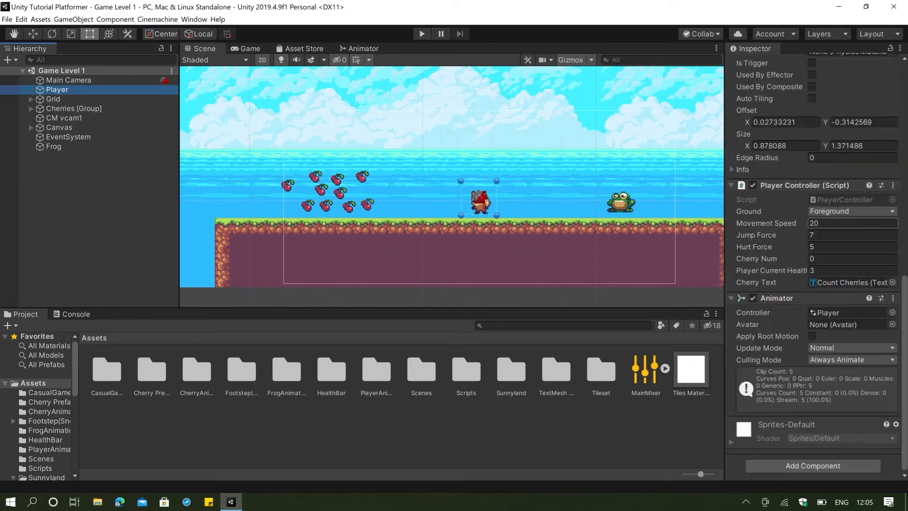
left_click(825, 471)
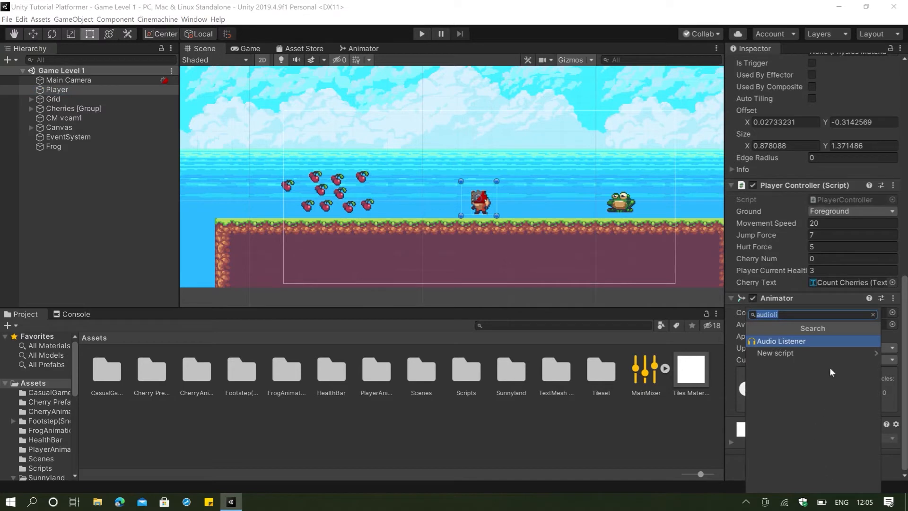
key("BackSpace")
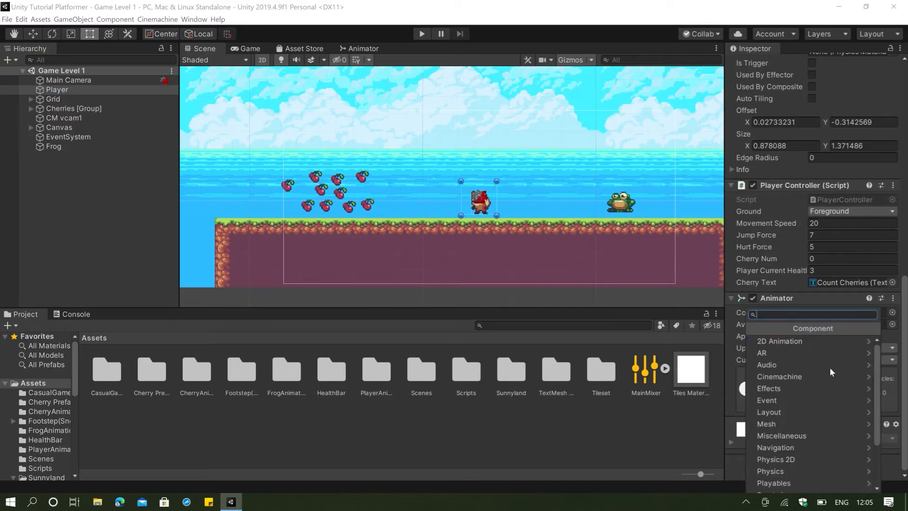
type("audio")
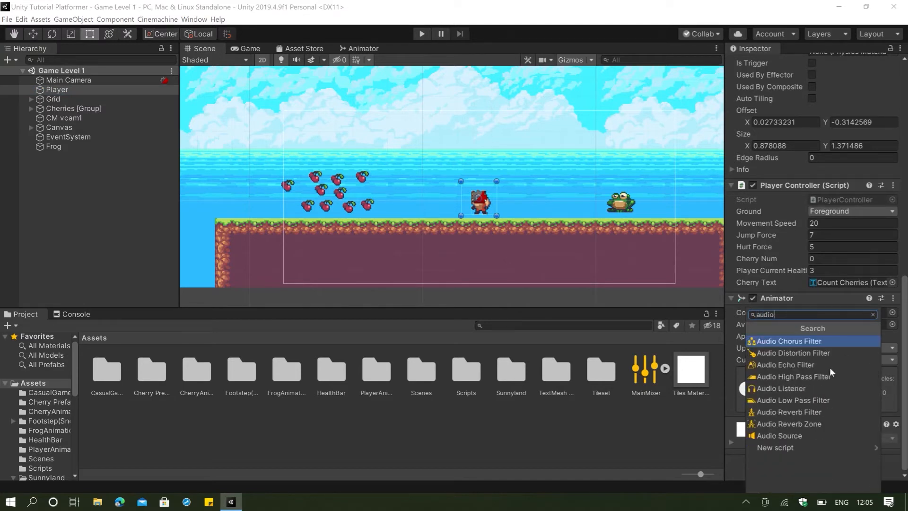
type(" Sour")
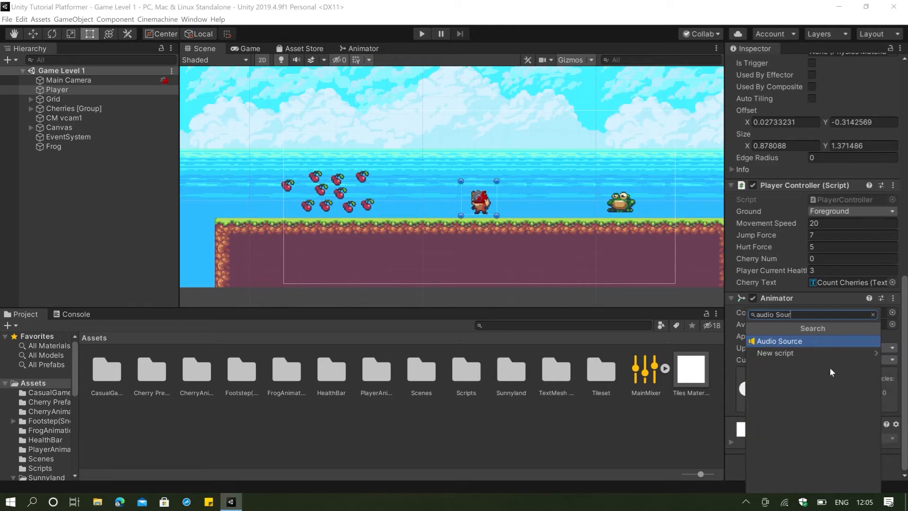
key("Return")
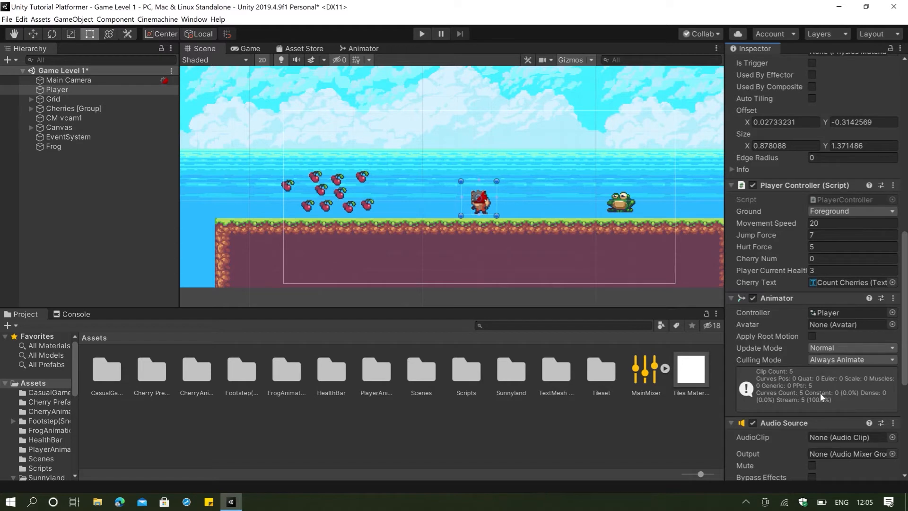
scroll(832, 386, "down", 5)
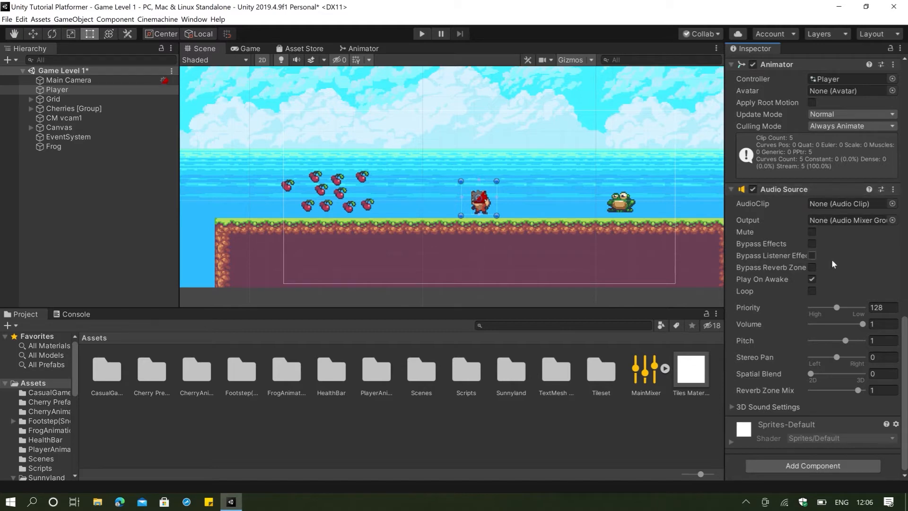
Open the grass folder under Footstep(Snow and Grass)/Stepssingle sound and preview the Grass1 26-Audio clip
double_click(251, 373)
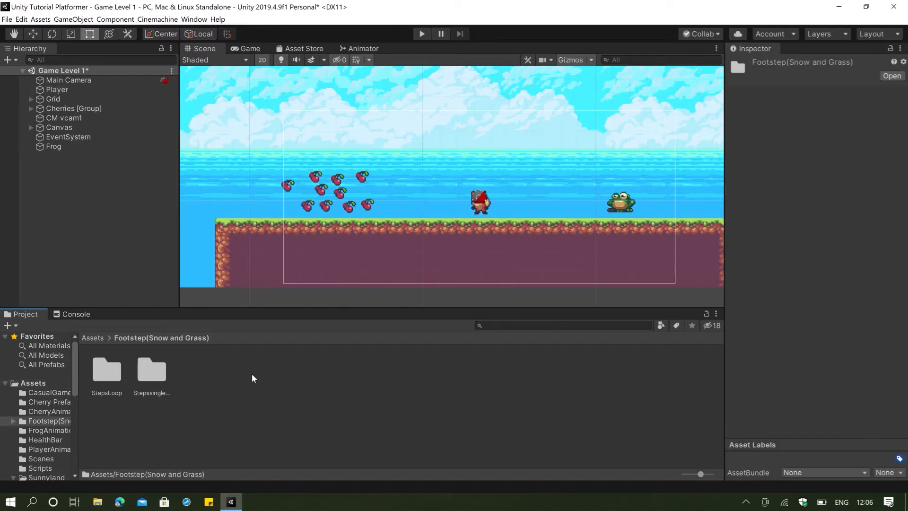
double_click(152, 372)
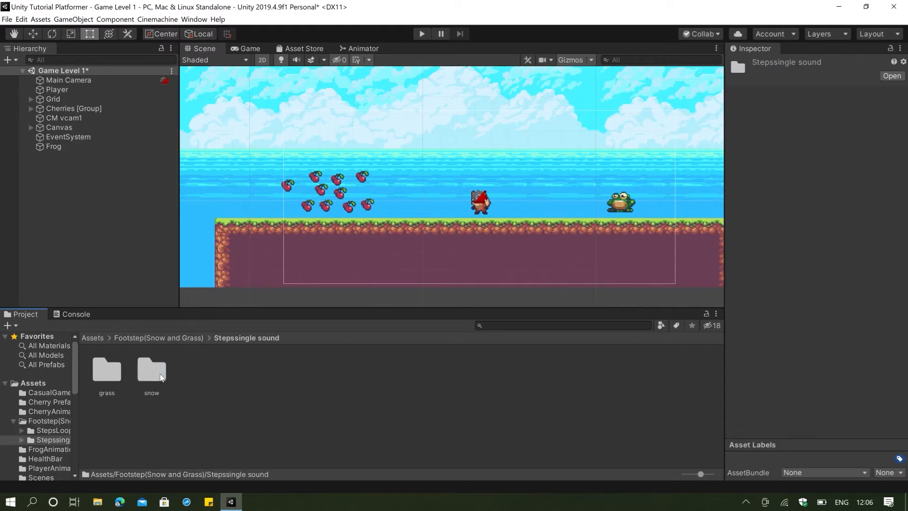
double_click(113, 370)
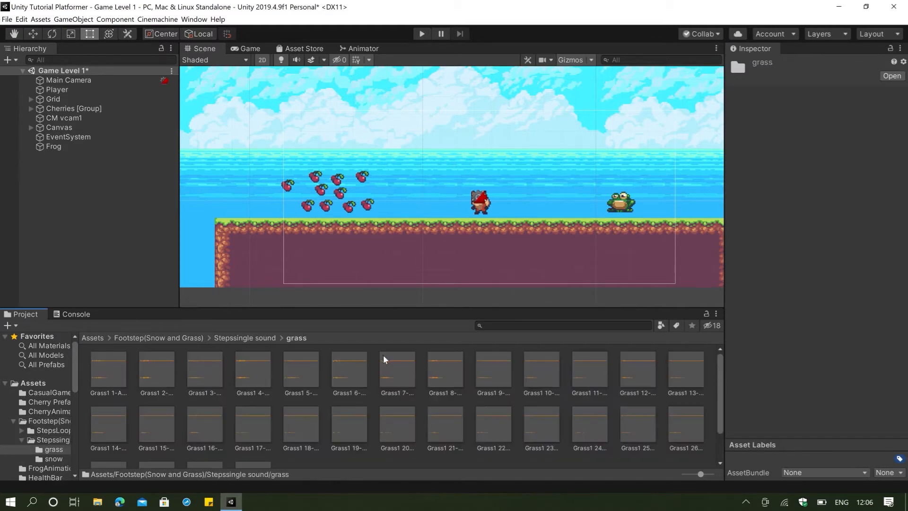
scroll(511, 391, "down", 2)
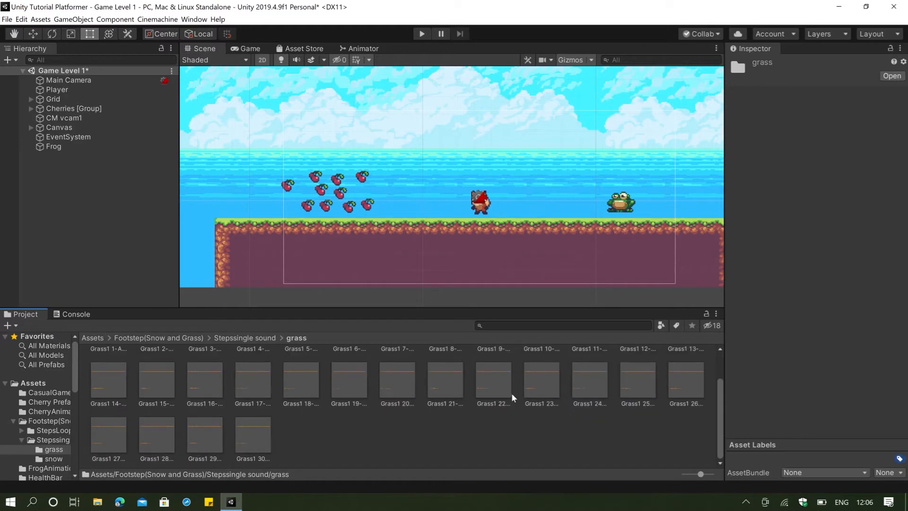
left_click(686, 379)
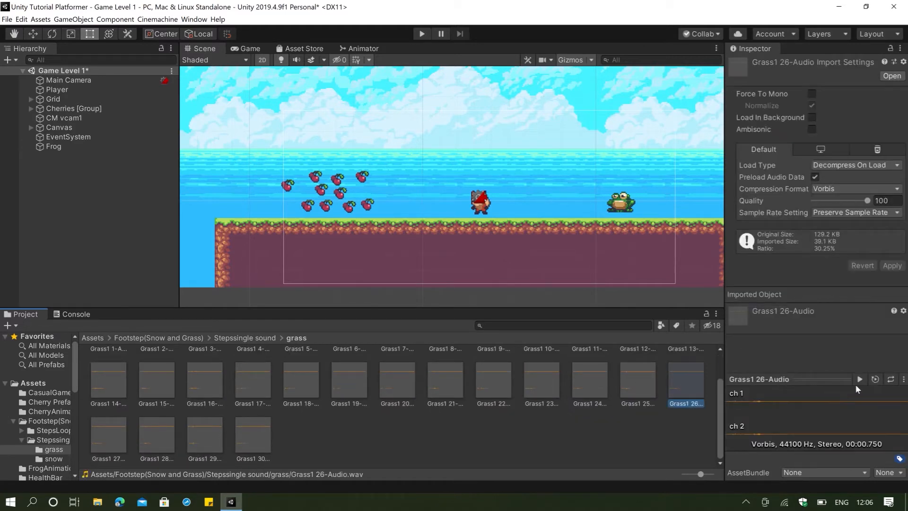
left_click(857, 381)
Check the Player's components and preview the Grass1 23-Audio footstep clip as an alternative
left_click(56, 90)
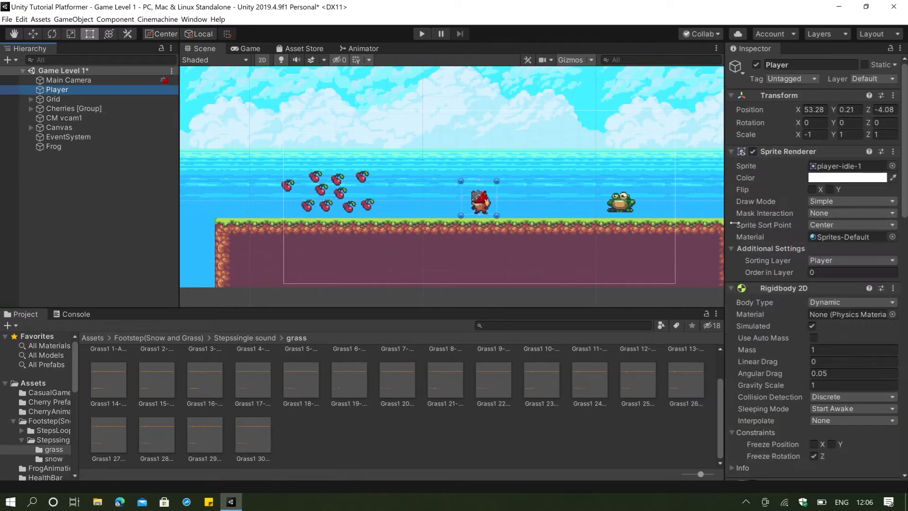
scroll(748, 359, "down", 10)
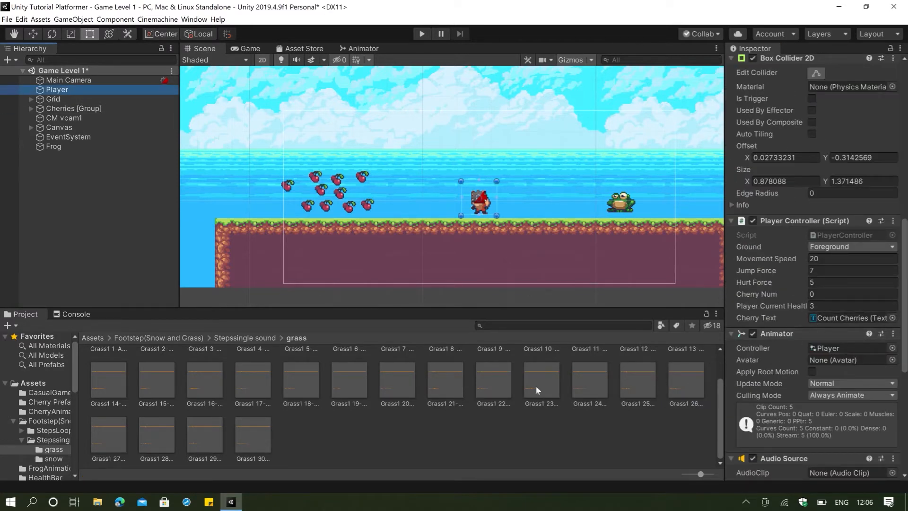
left_click(303, 390)
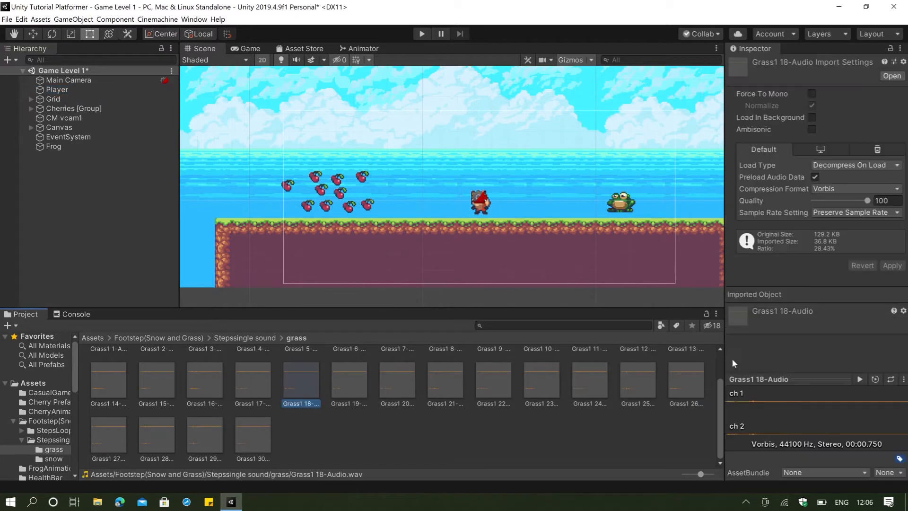
left_click(544, 374)
left_click(859, 379)
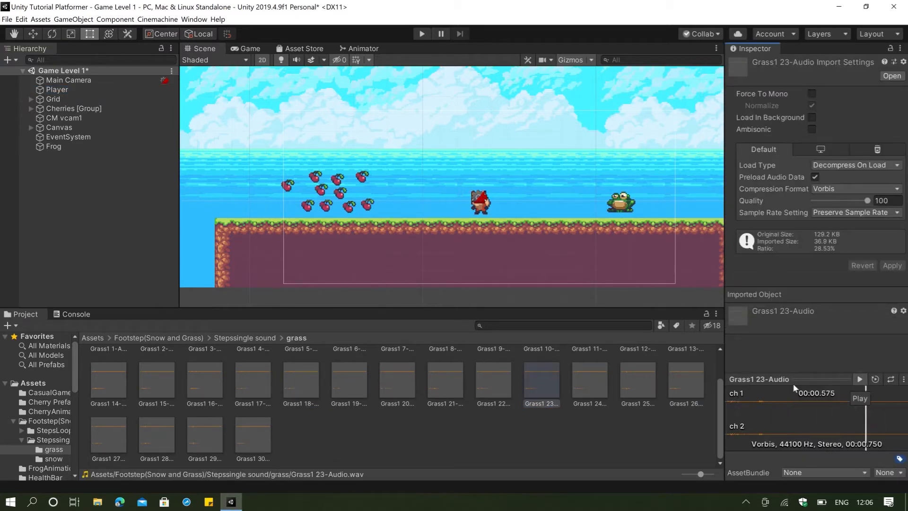
Assign the Grass1 26-Audio clip as the AudioClip of the Player's Audio Source
left_click(695, 393)
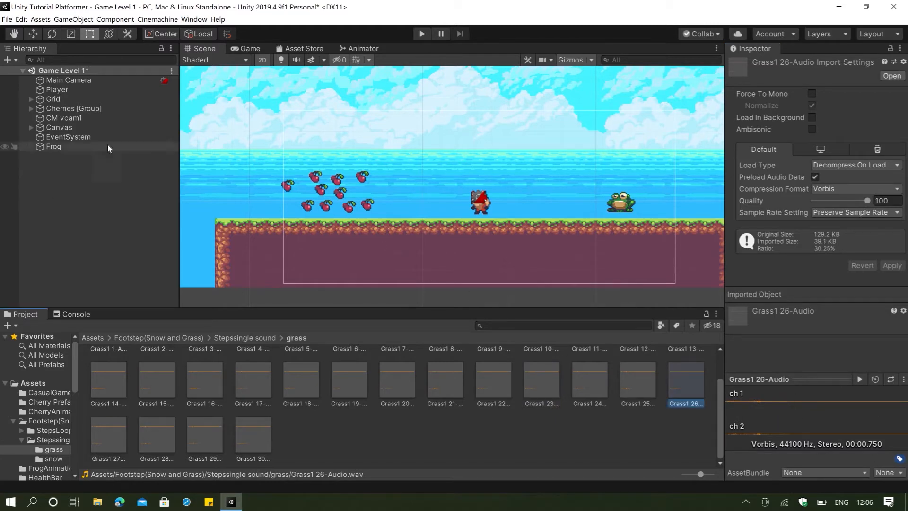
left_click(68, 88)
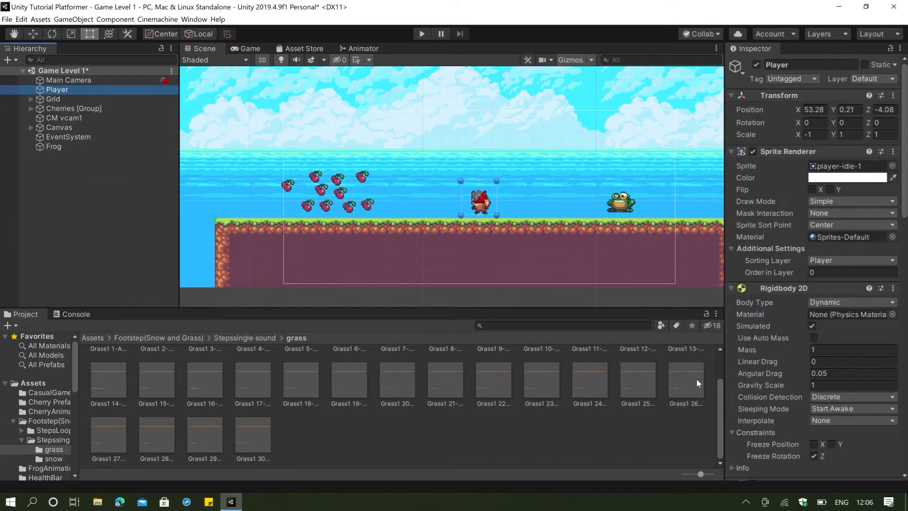
scroll(825, 342, "down", 10)
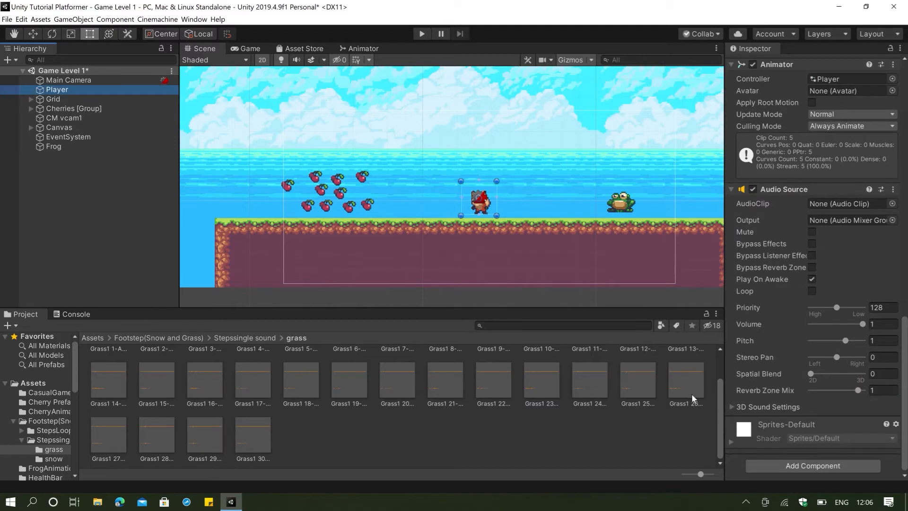
left_click_drag(691, 393, 694, 390)
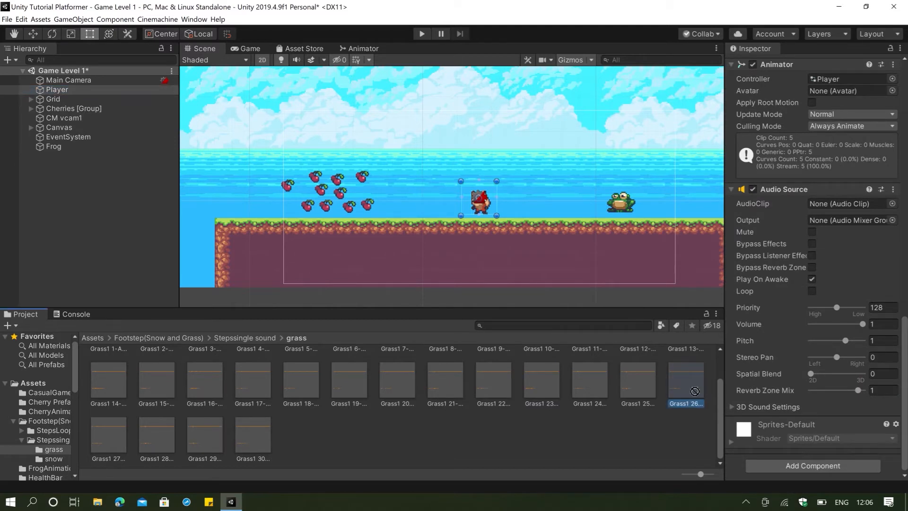
left_click_drag(694, 391, 827, 203)
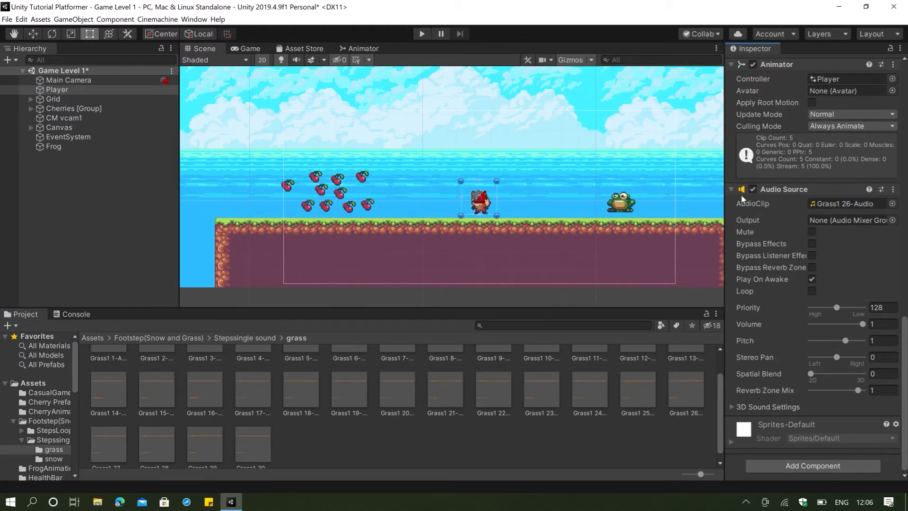
Route the output of the Player's Audio Source to the Master group of MainMixer
left_click(891, 220)
left_click(504, 132)
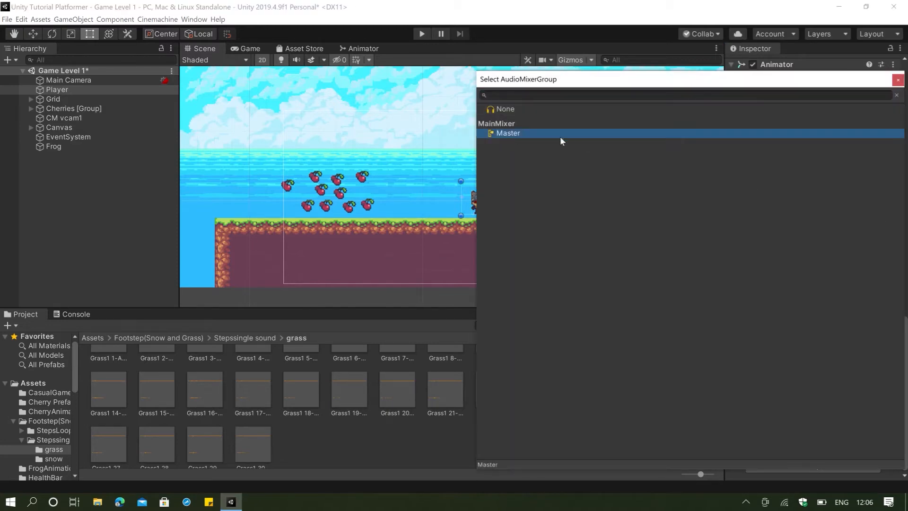
left_click(898, 79)
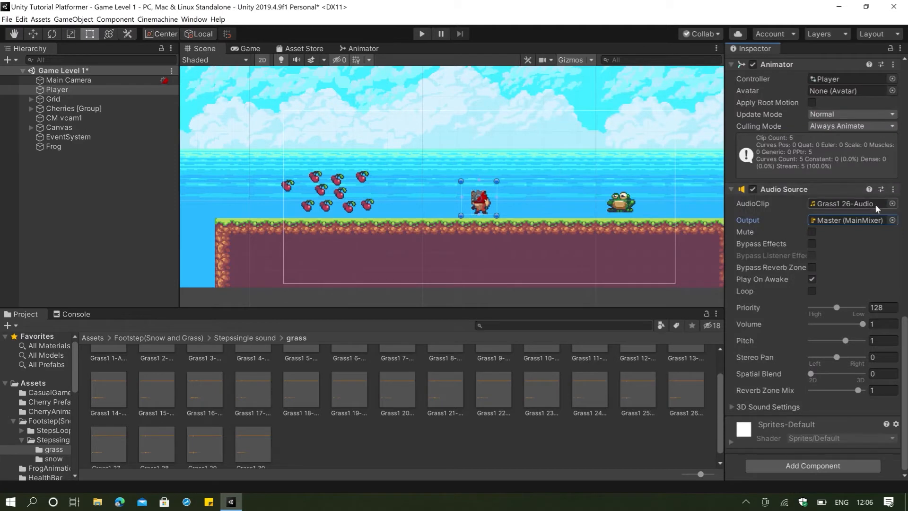
Open the PlayerController script from the Assets Scripts folder in Visual Studio and dismiss the feedback survey
left_click(90, 339)
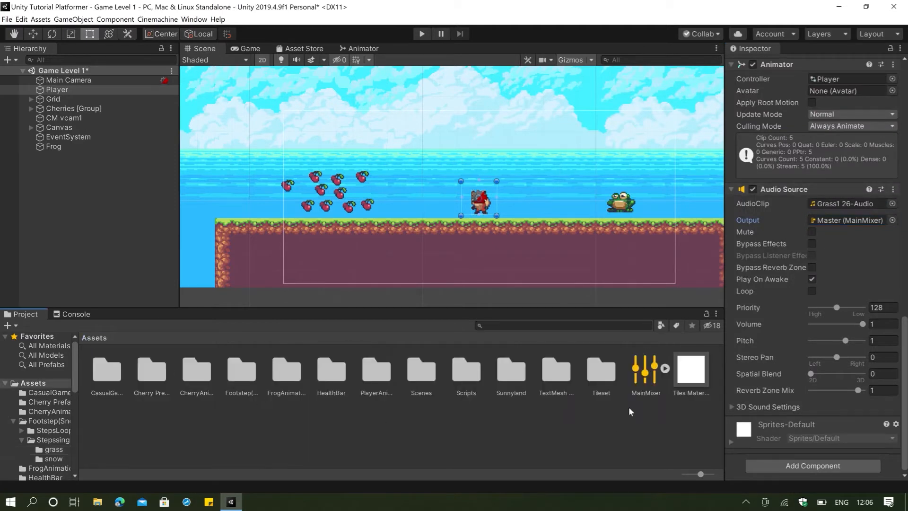
left_click(52, 90)
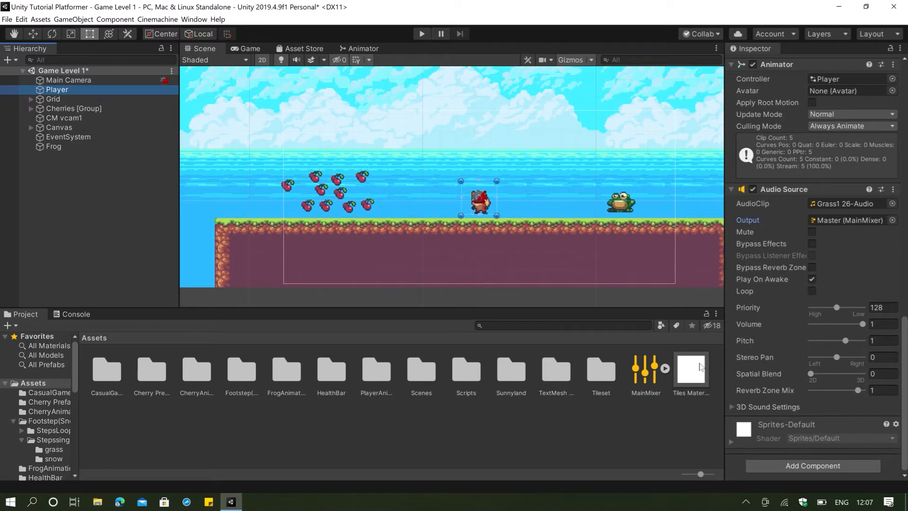
left_click(458, 378)
double_click(459, 375)
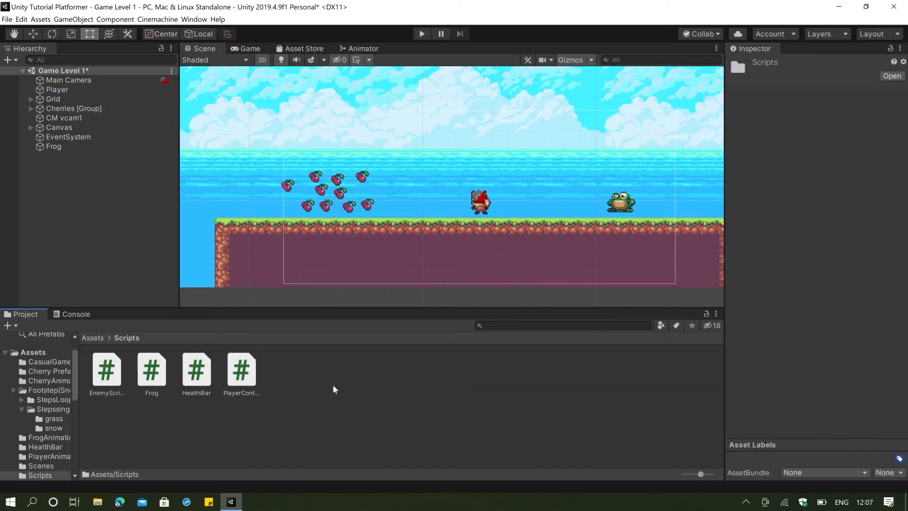
double_click(244, 383)
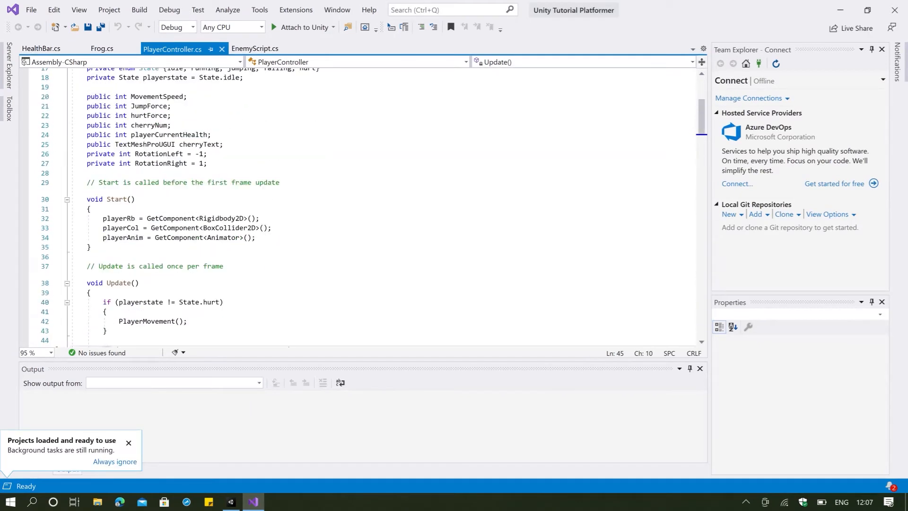
left_click(208, 154)
left_click(207, 164)
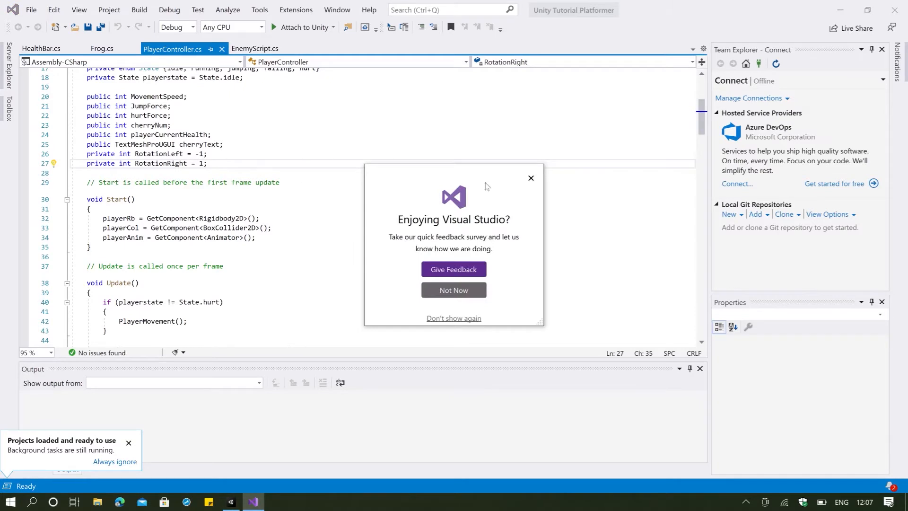
left_click(531, 179)
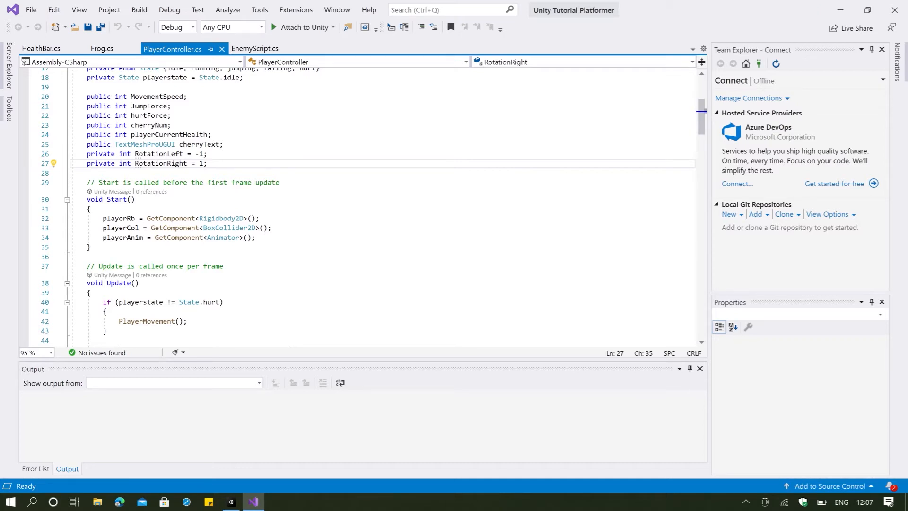
Insert a line below the playerAnim declaration in PlayerController and begin a public audio field with "public Audi"
left_click(183, 124)
scroll(183, 122, "up", 3)
left_click(183, 120)
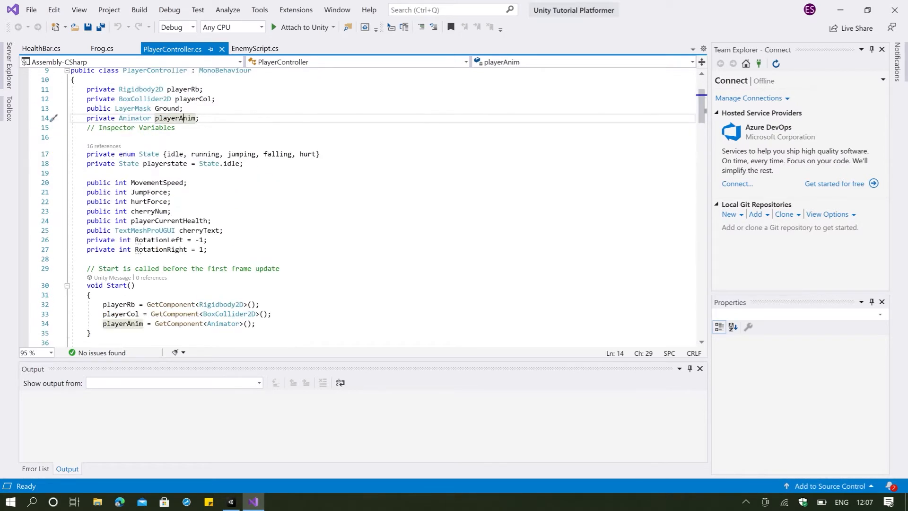
left_click(200, 119)
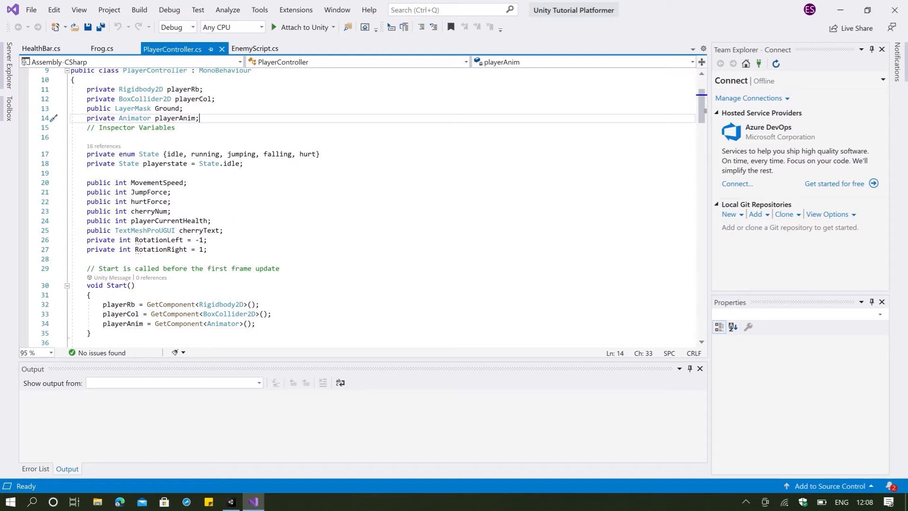
key("Up")
key("Down")
key("Down")
key("Up")
key("Return")
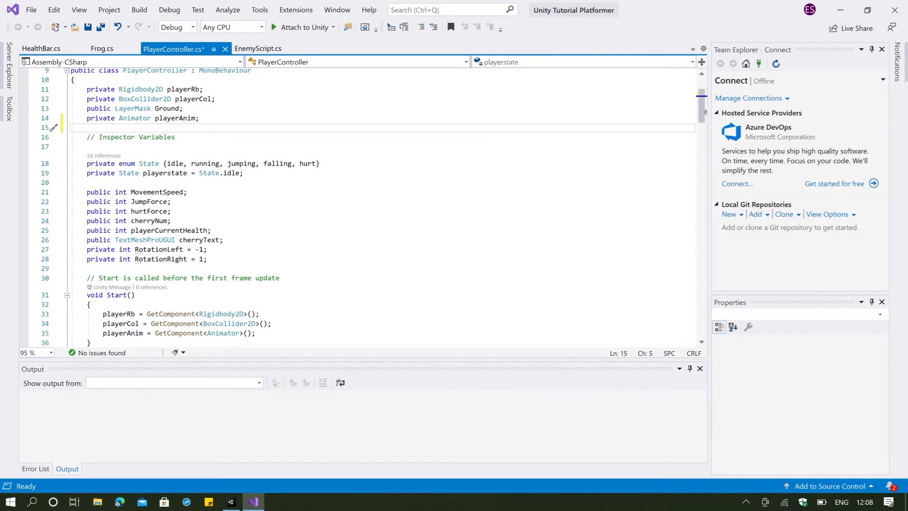
type("public Audi")
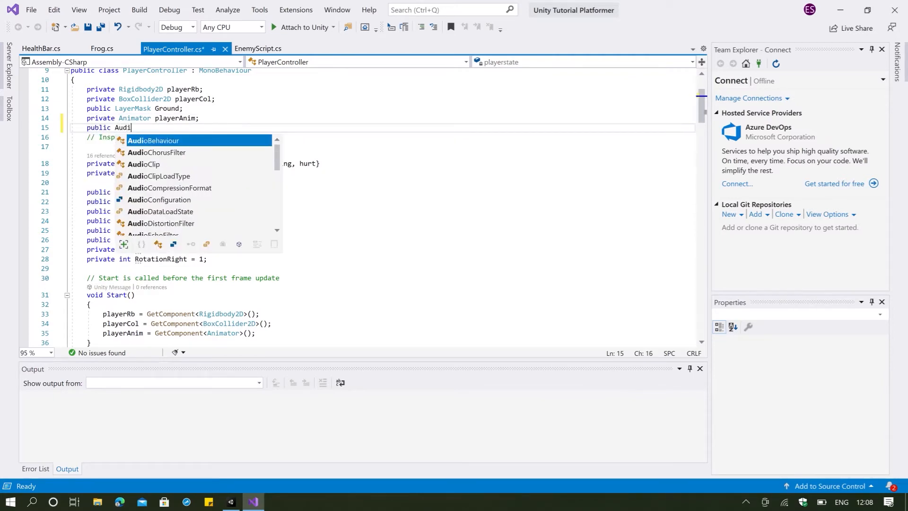
Switch to Unity to check the Audio Source component on the Player, and return to the script
key("alt+Tab")
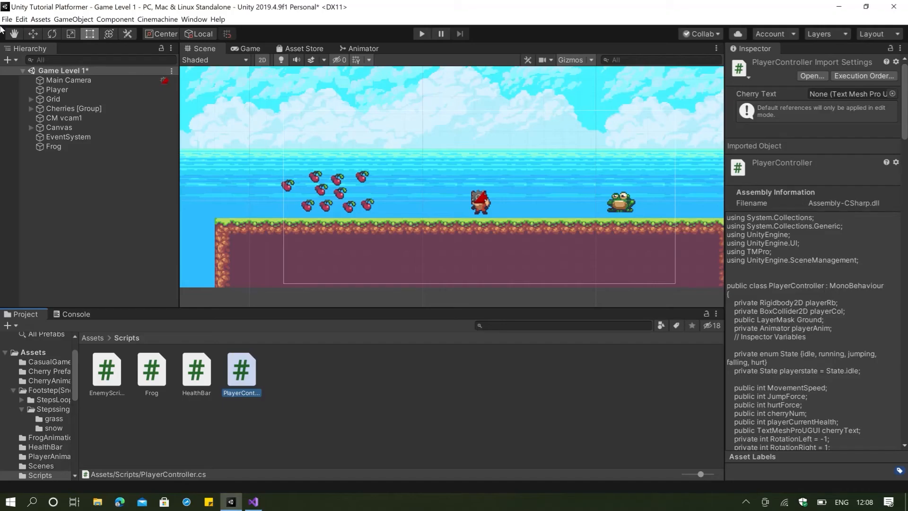
left_click(56, 90)
scroll(833, 265, "down", 10)
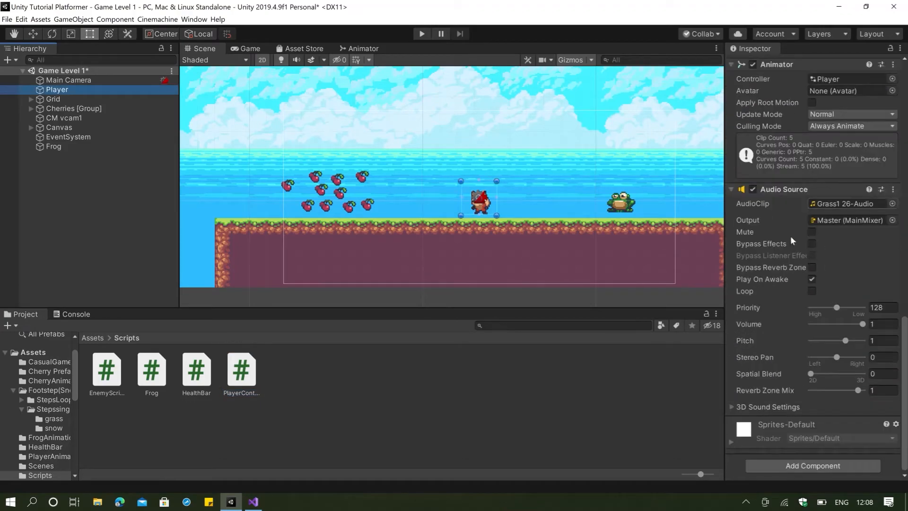
key("alt+Tab")
Complete the field declaration as "public AudioSource playerFootstepsGrass;" and save the script
type("oSource")
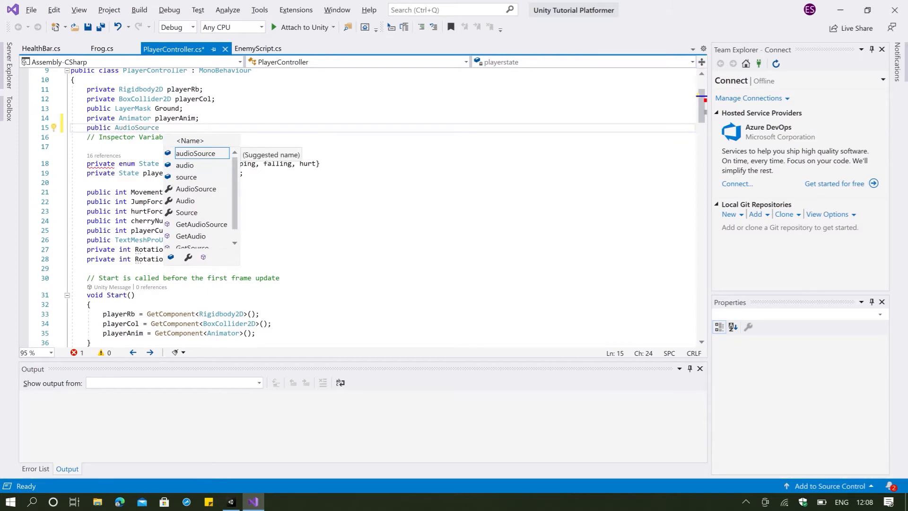
type("player")
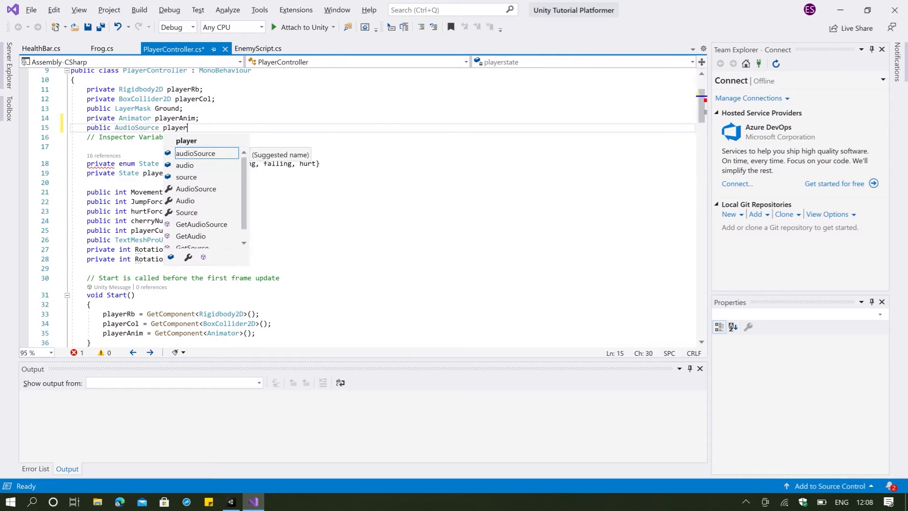
type("FootstepGr")
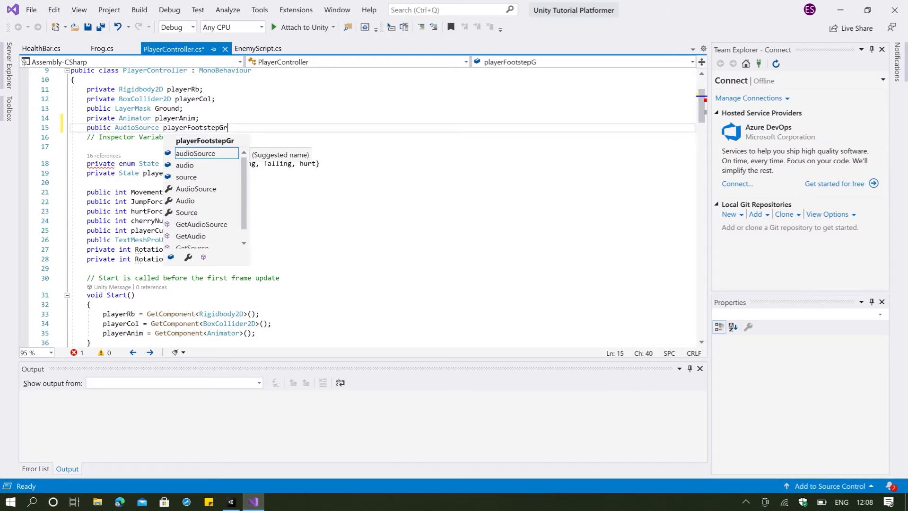
type("ass")
key("Left")
type("s")
key("Right")
key("Right")
key("Right")
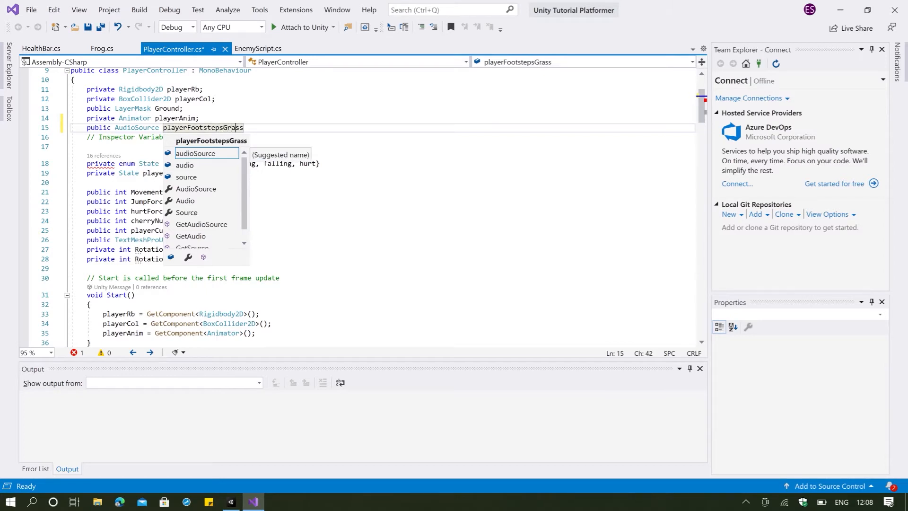
key("Right")
key("Right")
type(";")
key("ctrl+s")
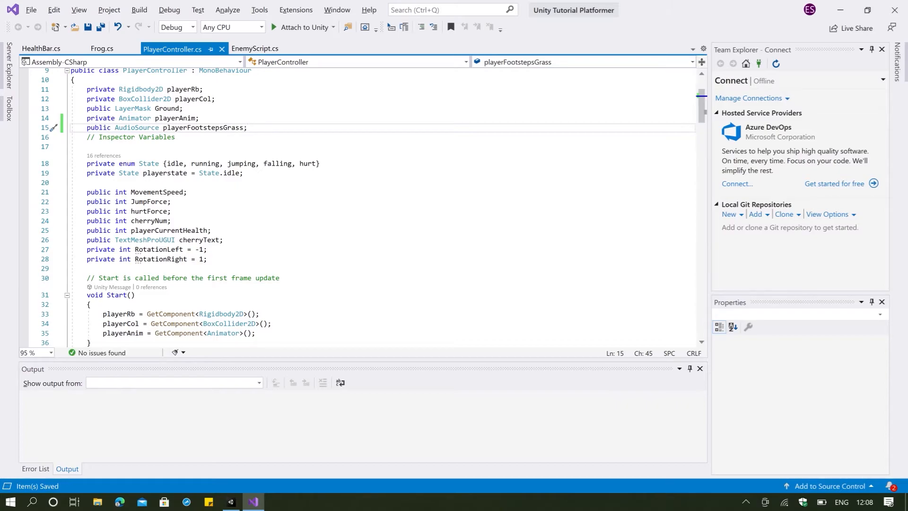
Switch to Unity and assign the Player's Audio Source to the Player Footsteps Grass field of its Player Controller script
key("alt+Tab")
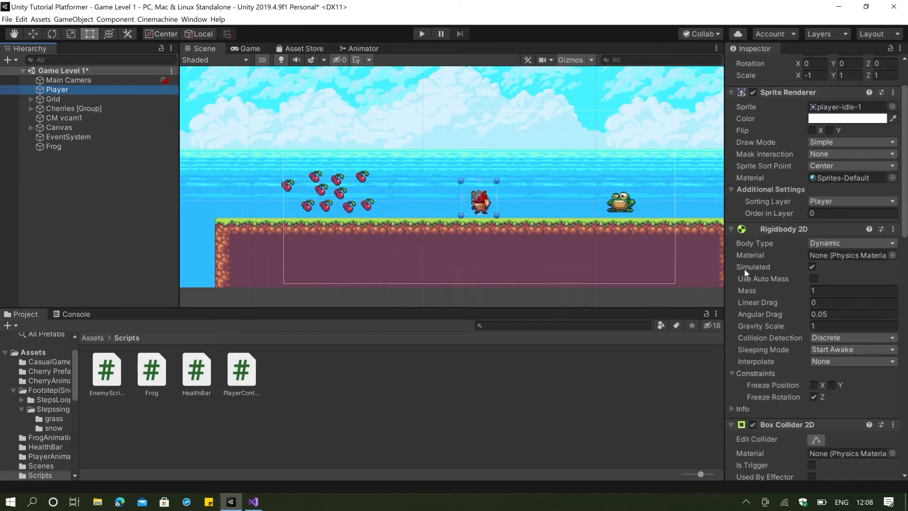
scroll(856, 255, "down", 10)
scroll(833, 118, "up", 5)
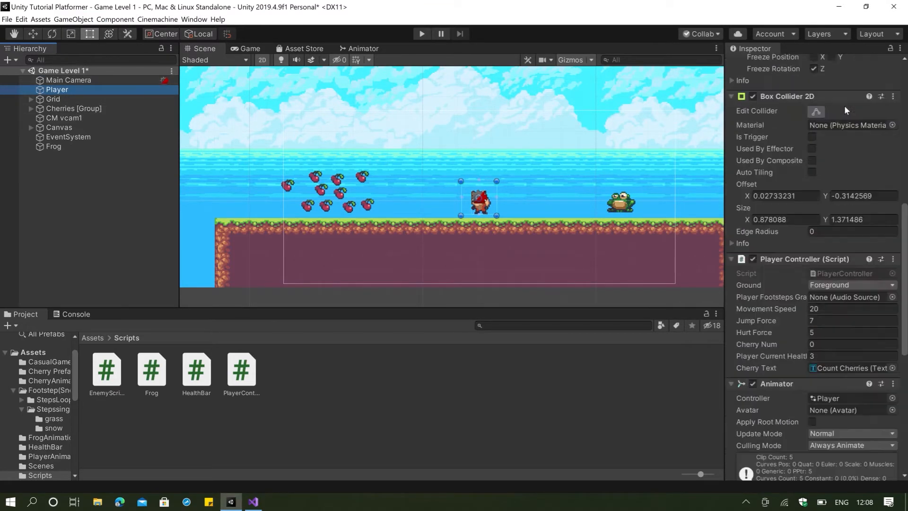
scroll(811, 262, "down", 5)
scroll(838, 151, "up", 3)
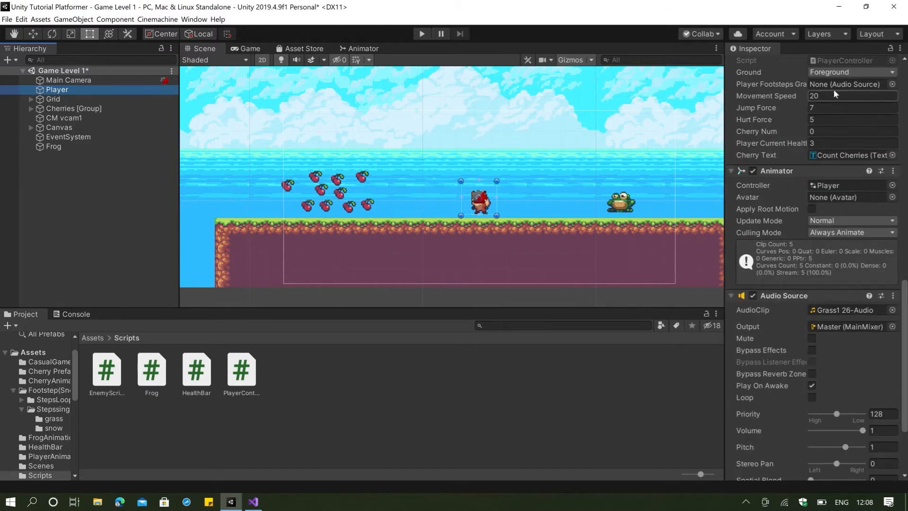
scroll(844, 291, "down", 3)
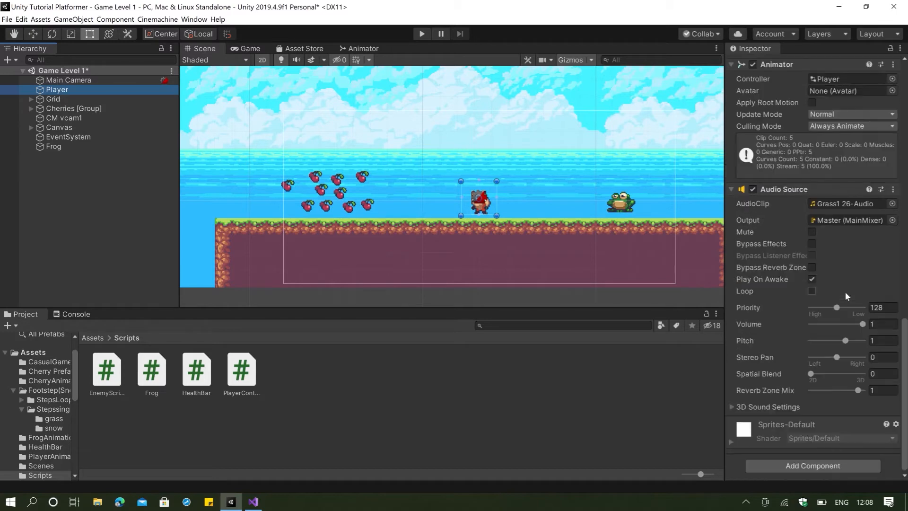
left_click_drag(784, 190, 837, 264)
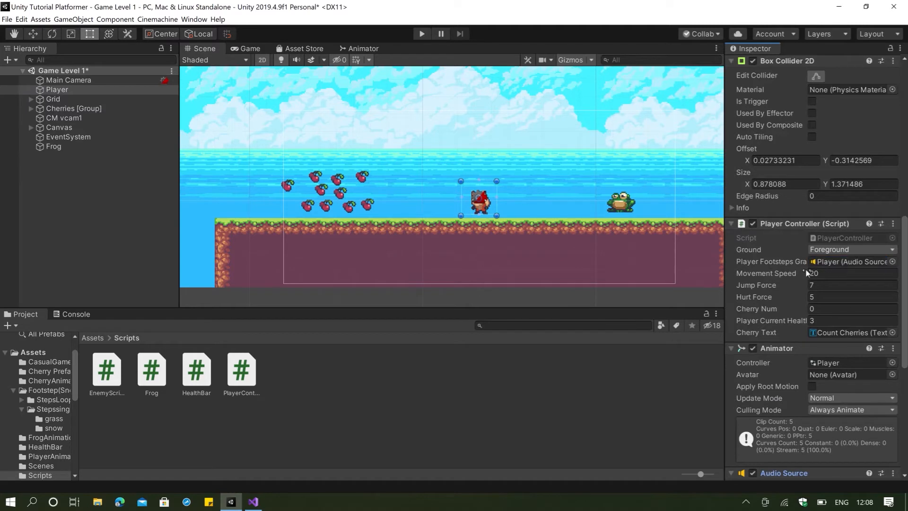
Review the Player's Audio Source settings, then locate its assigned Grass1 26-Audio clip in the project and preview it
scroll(785, 260, "down", 6)
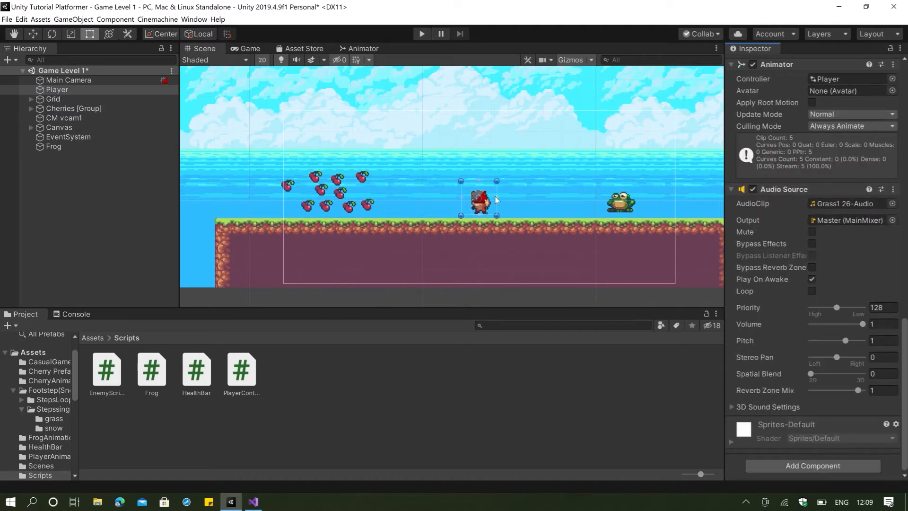
key("alt+Tab")
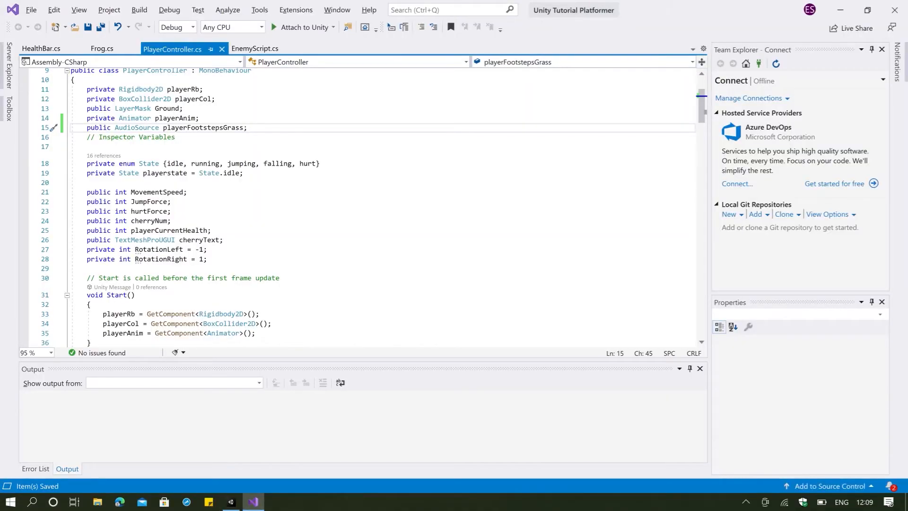
key("alt+Tab")
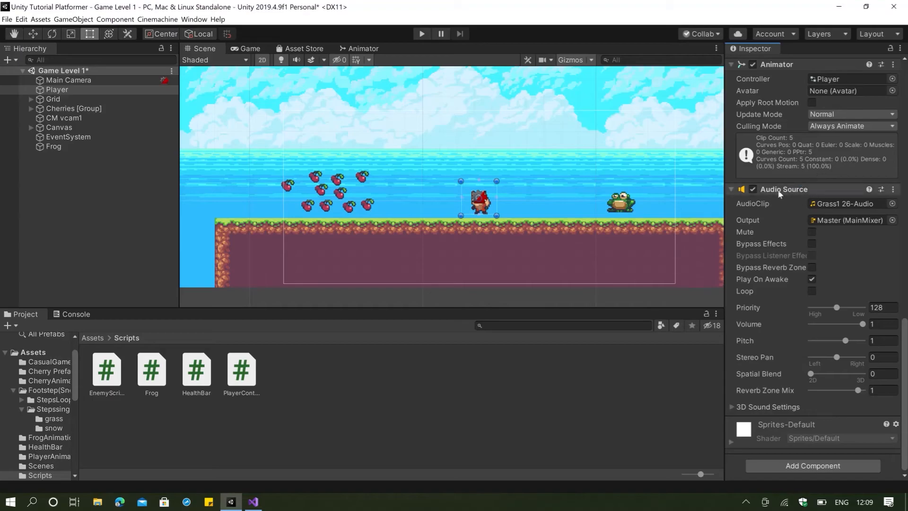
left_click(821, 204)
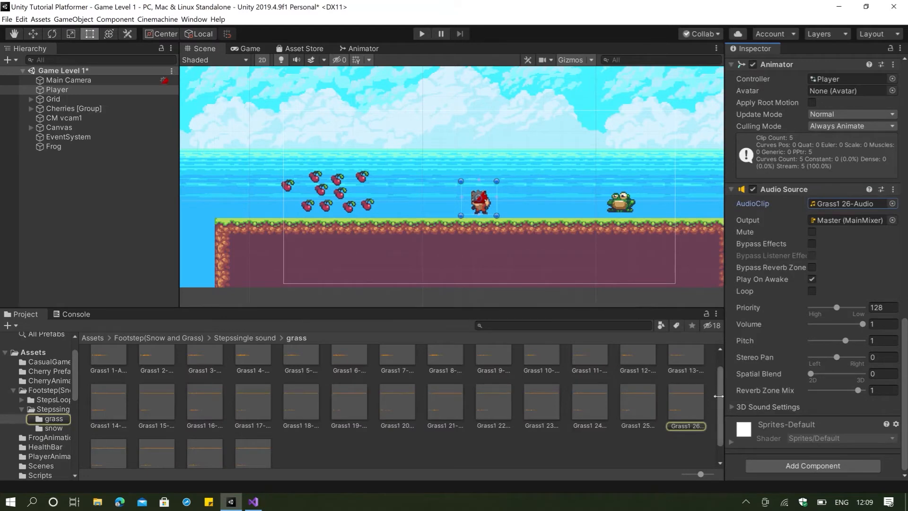
left_click(693, 407)
left_click(860, 379)
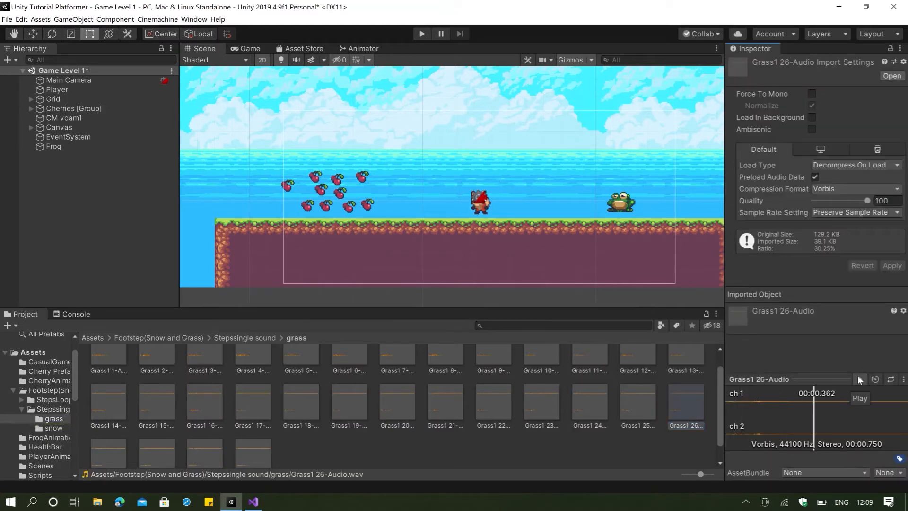
left_click(61, 99)
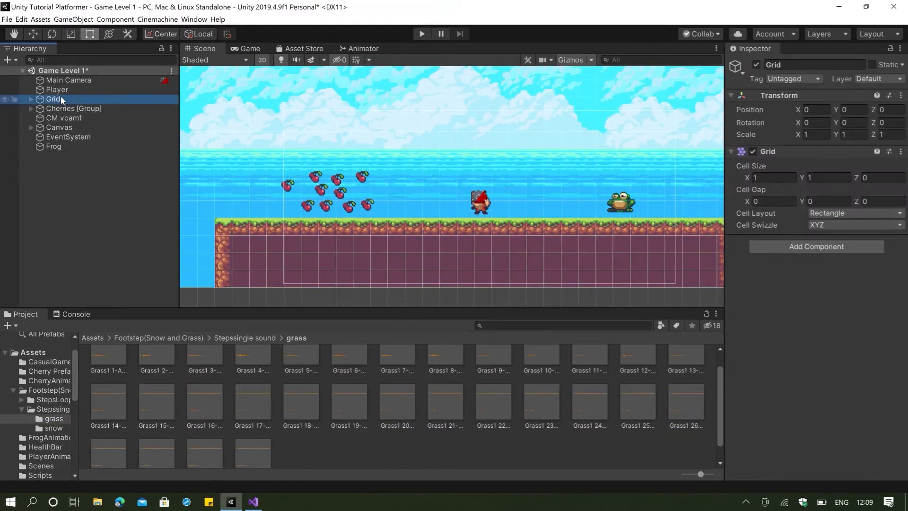
Switch to the PlayerController script in Visual Studio, add an empty void PlayerFootstepGrass() method at the end of the class, and save
left_click(61, 91)
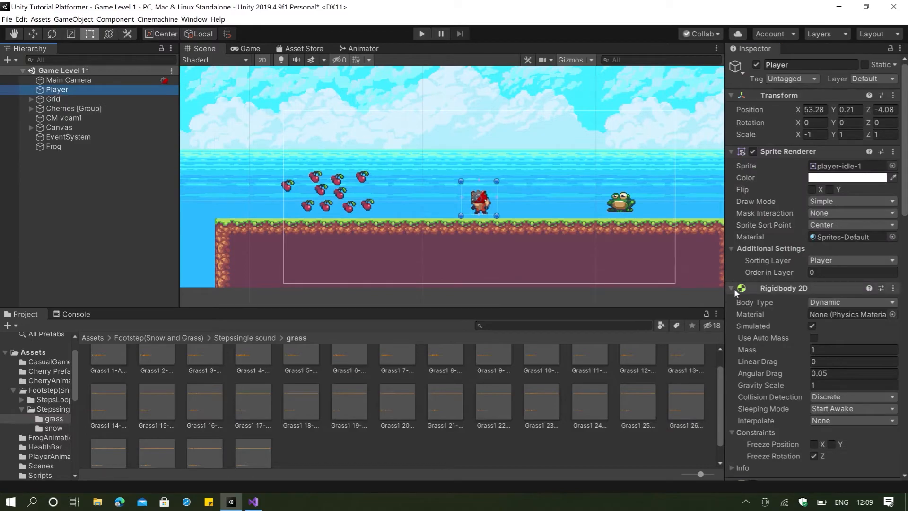
key("alt+Tab")
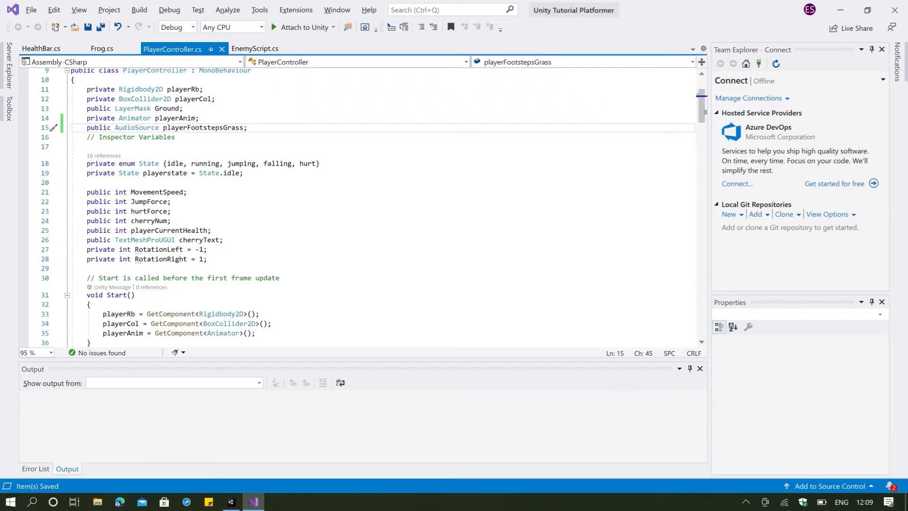
scroll(359, 208, "down", 20)
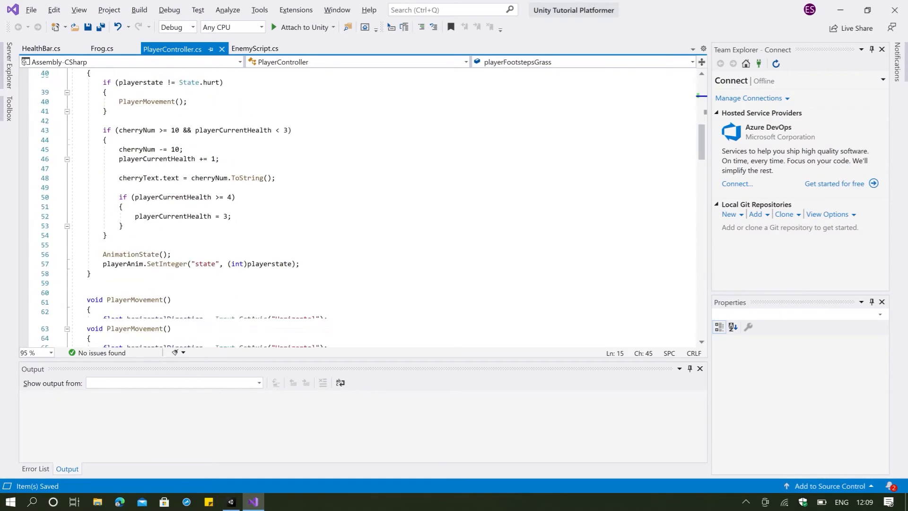
scroll(249, 321, "down", 18)
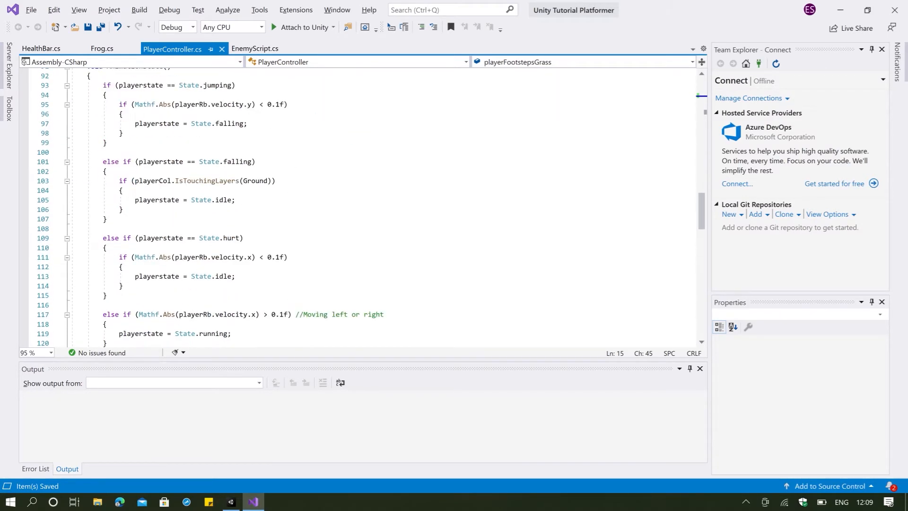
scroll(249, 320, "down", 15)
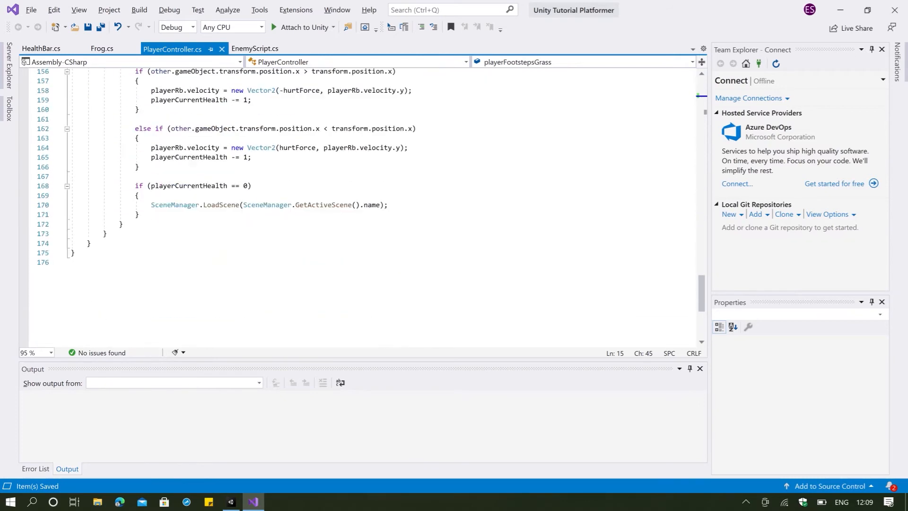
scroll(184, 336, "up", 8)
scroll(360, 208, "up", 5)
scroll(360, 208, "down", 4)
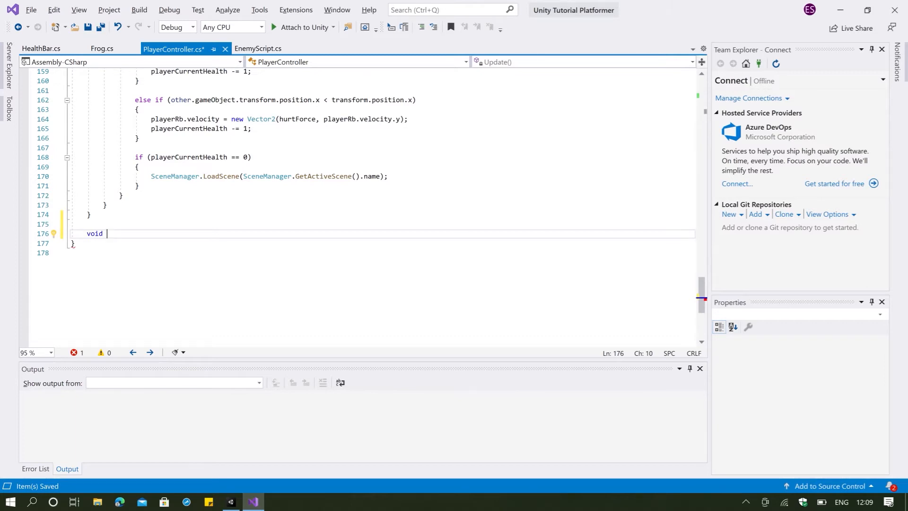
type("PlayerFoot")
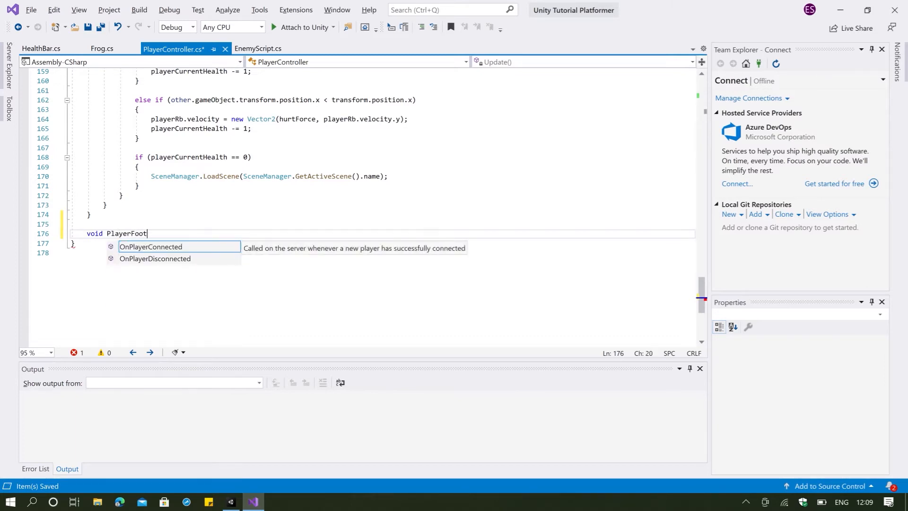
type("stepGrass")
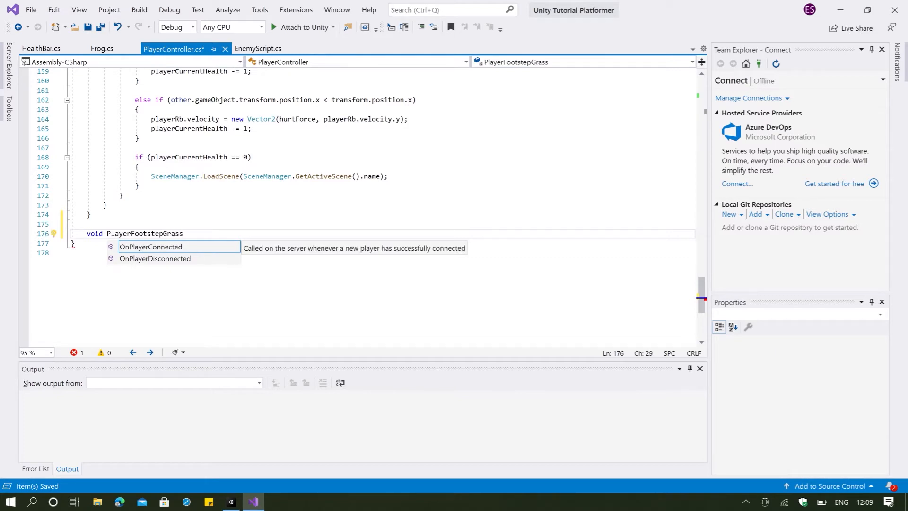
type("(")
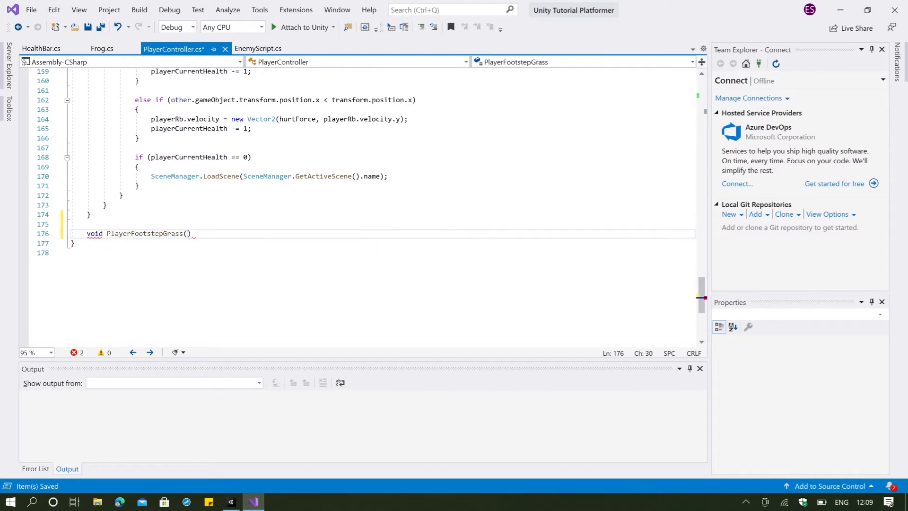
type(")")
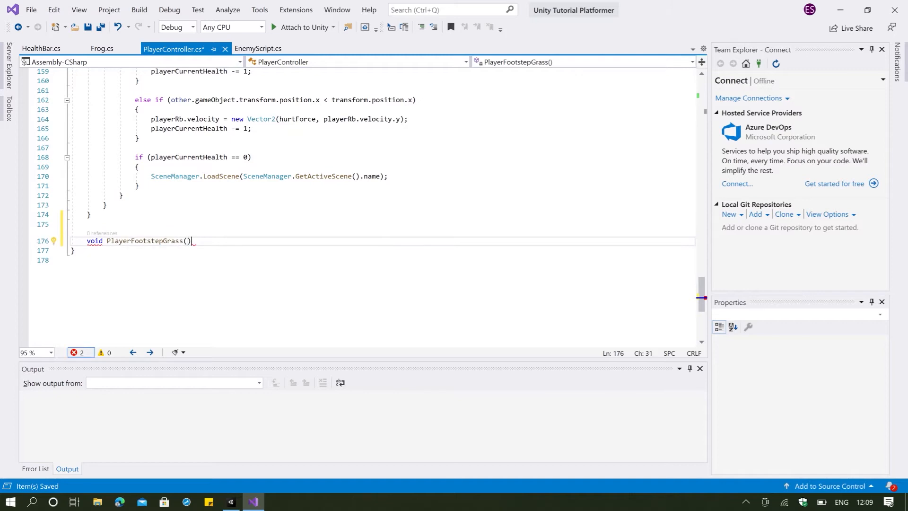
key("Return")
type("{")
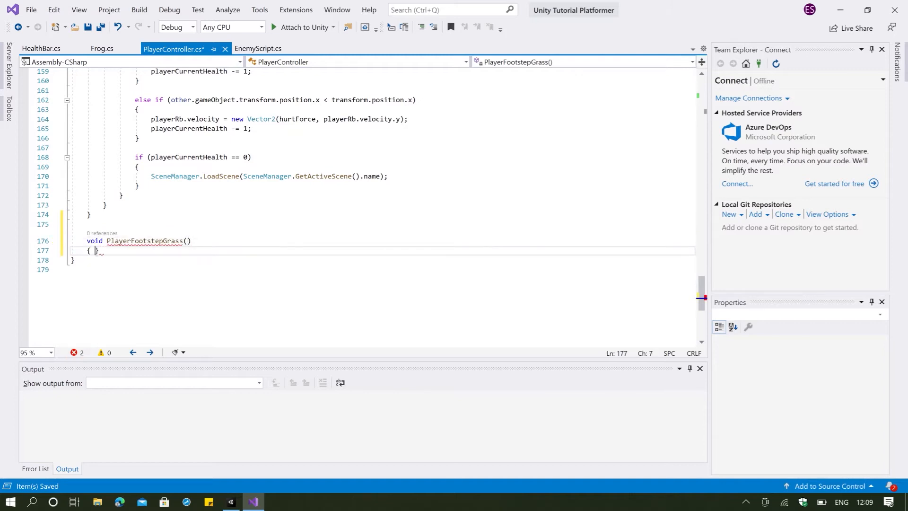
key("Return")
key("ctrl+s")
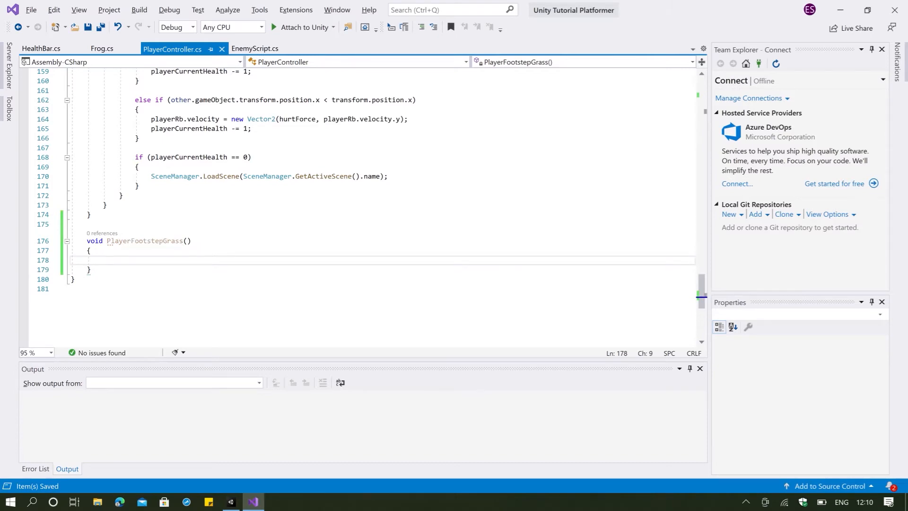
Fill the PlayerFootstepGrass() method with "playerFootstepsGrass.Play();", reusing the declared AudioSource field name, and save the script
scroll(363, 208, "up", 20)
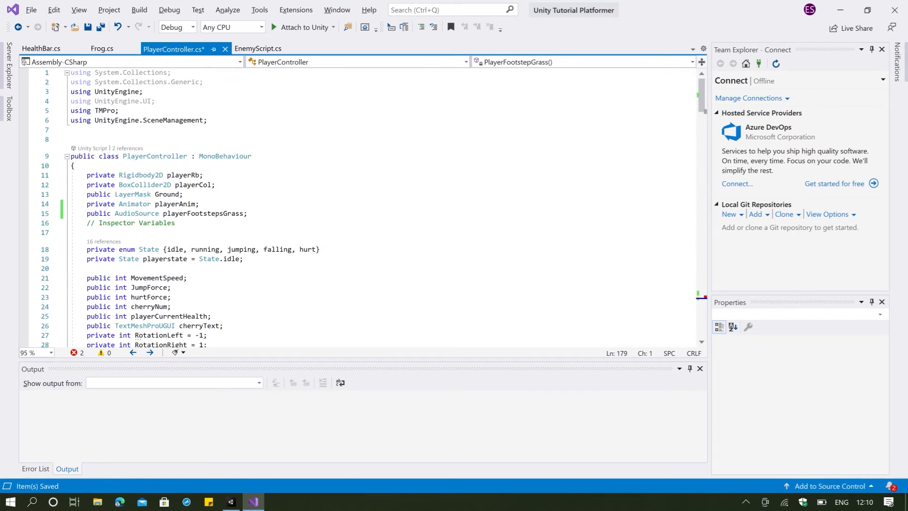
left_click_drag(163, 214, 244, 214)
key("ctrl+c")
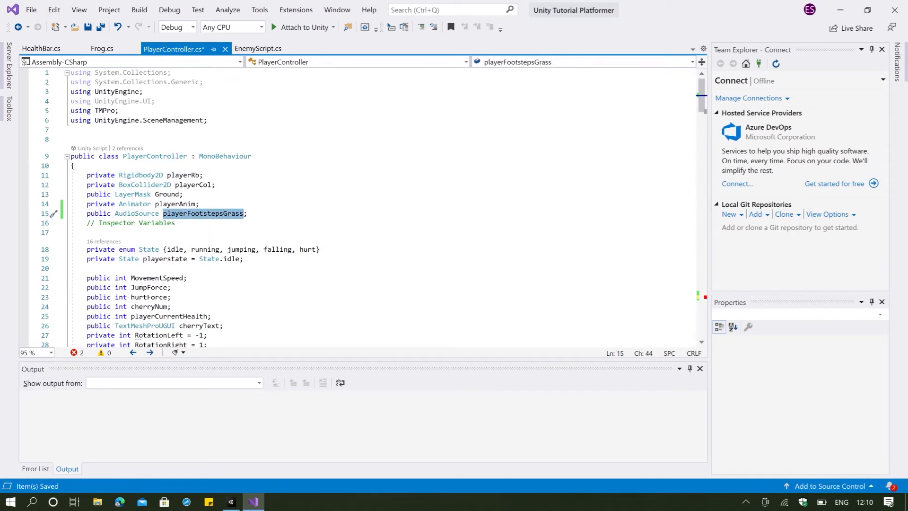
scroll(363, 208, "down", 20)
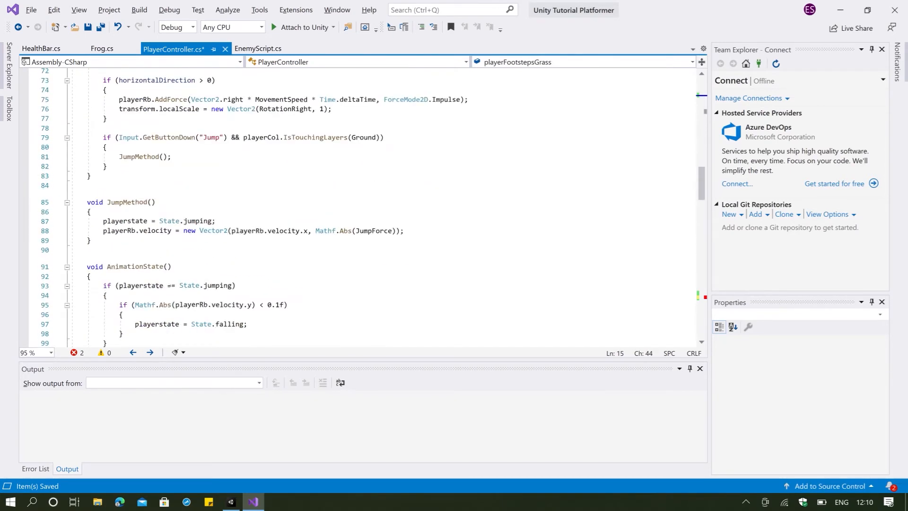
scroll(362, 208, "down", 20)
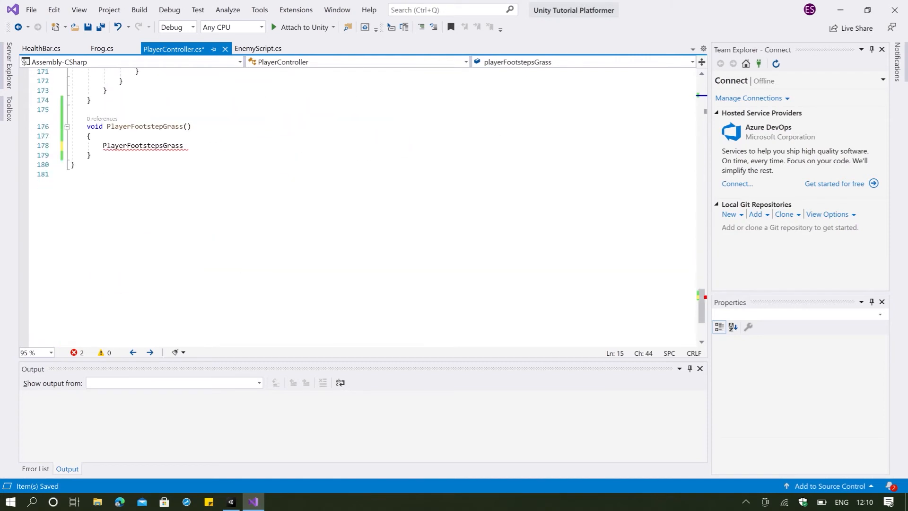
left_click_drag(184, 146, 103, 147)
key("ctrl+v")
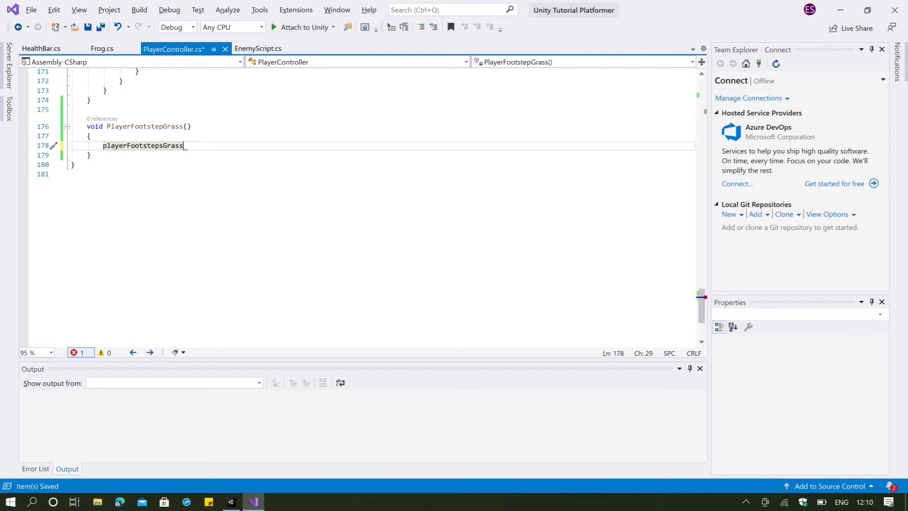
type(".pla")
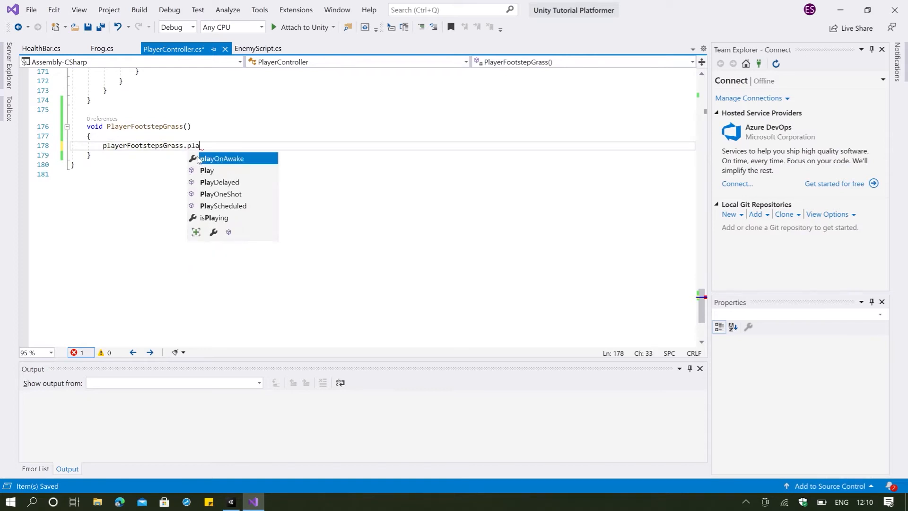
key("Tab")
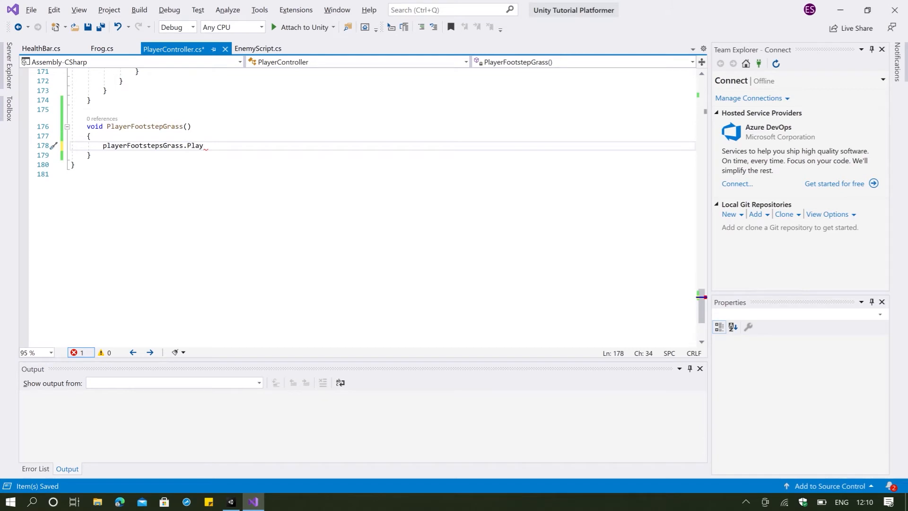
type("();")
key("ctrl+s")
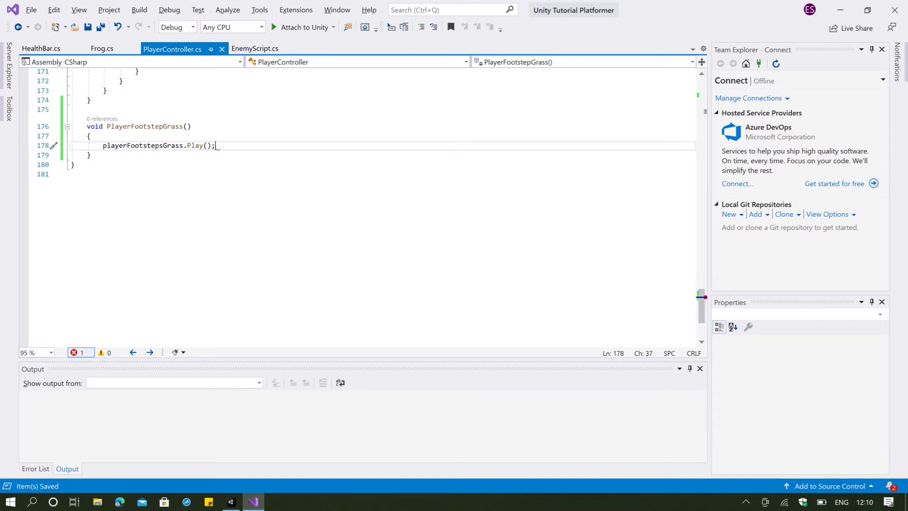
left_click(76, 174)
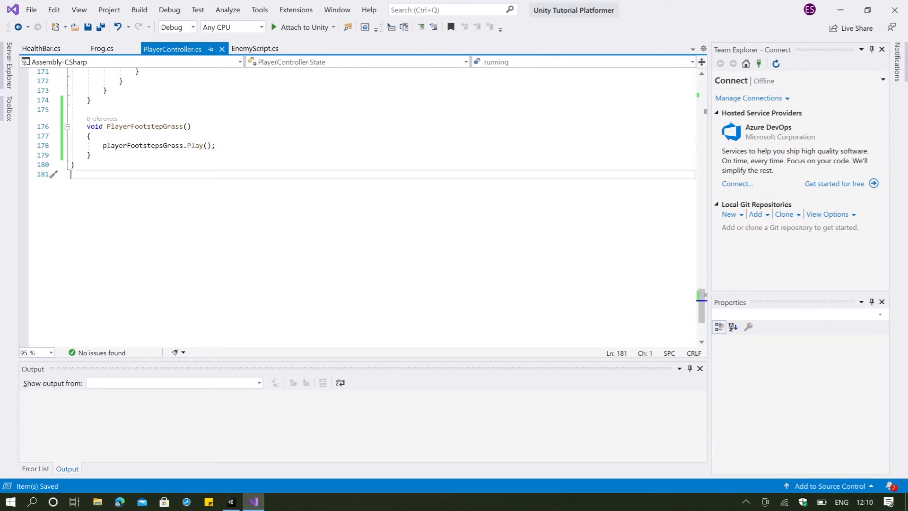
Add a PlayerFootstepGrass(); call after the localScale line in PlayerMovement's horizontalDirection < 0 block and save the script
scroll(359, 208, "up", 3)
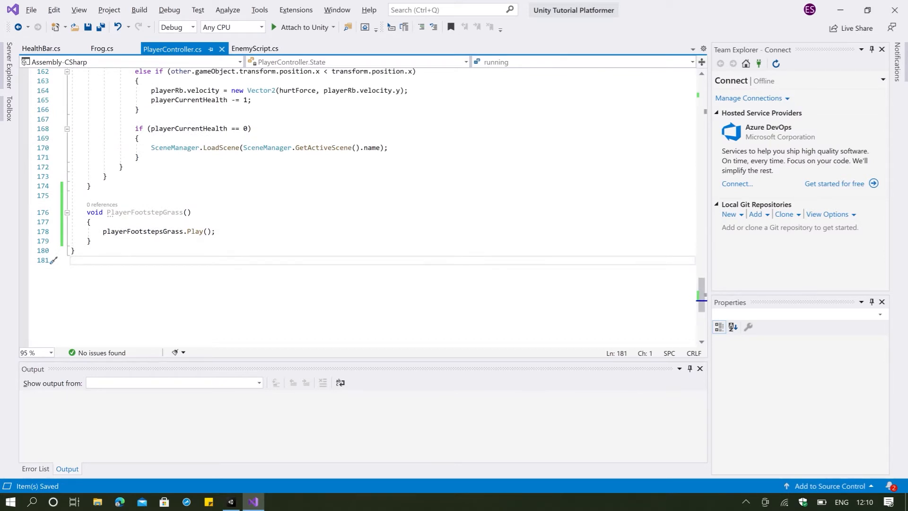
scroll(359, 208, "up", 5)
scroll(359, 208, "up", 20)
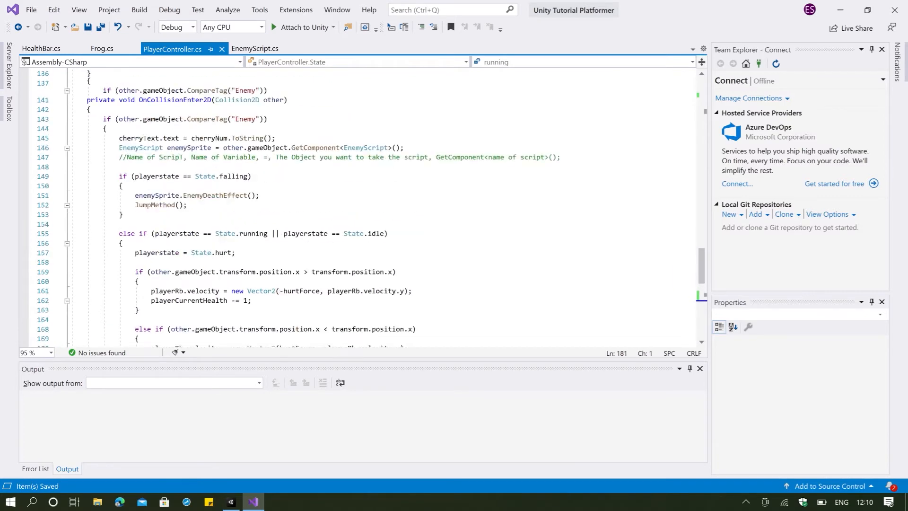
scroll(359, 208, "up", 8)
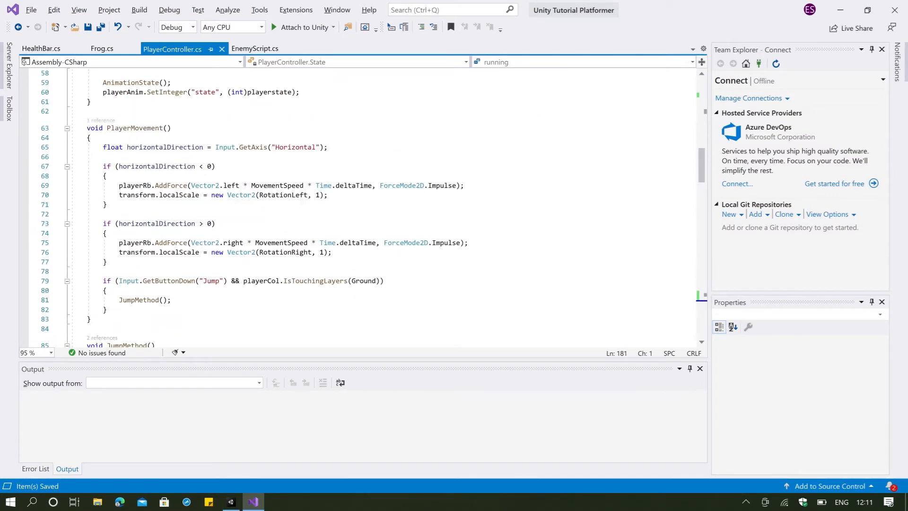
left_click(327, 195)
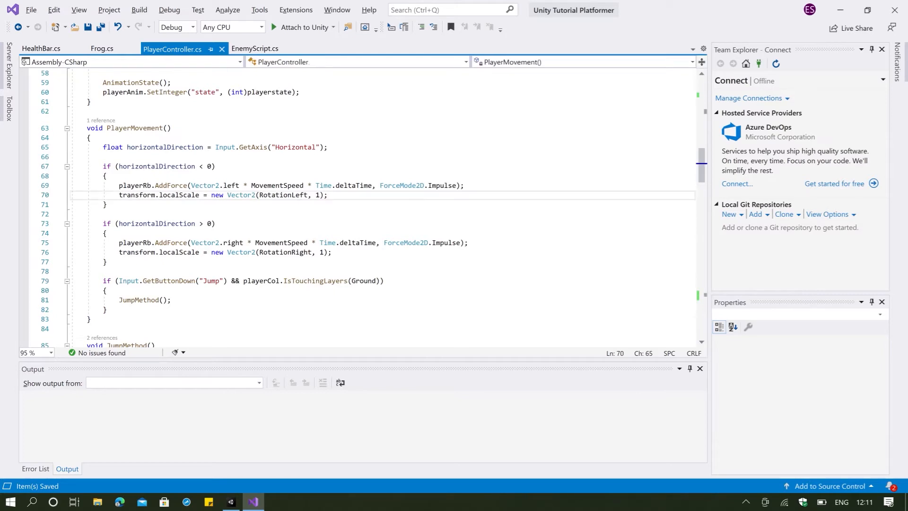
key("Return")
type("player")
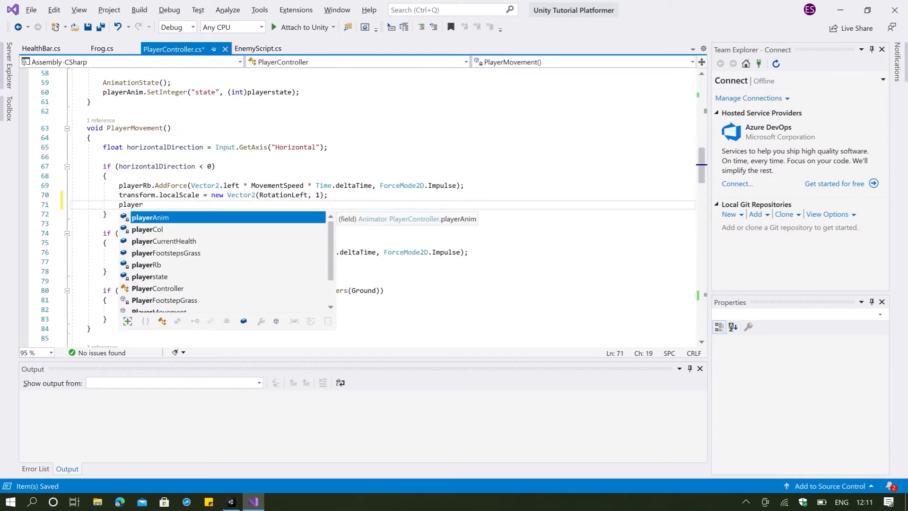
key("Down")
key("Down")
key("Down")
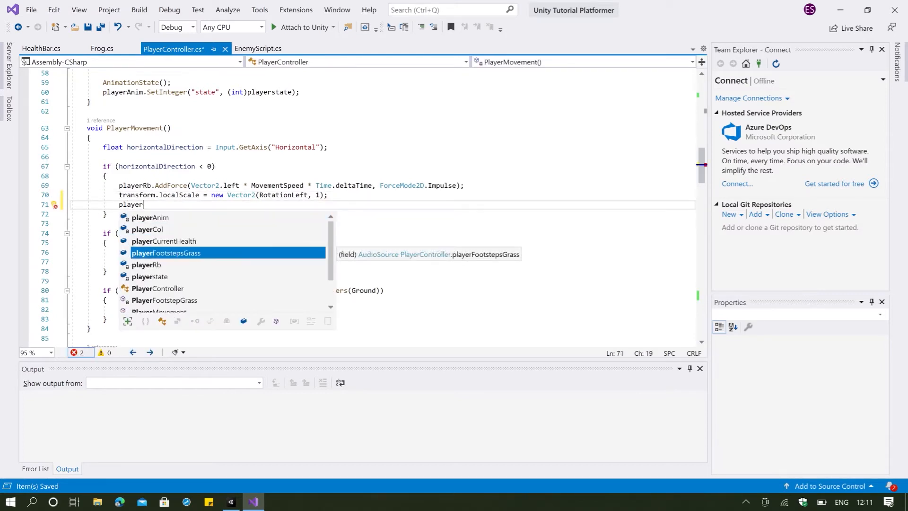
key("Down")
key("Down")
key("Down")
key("Down")
key("Tab")
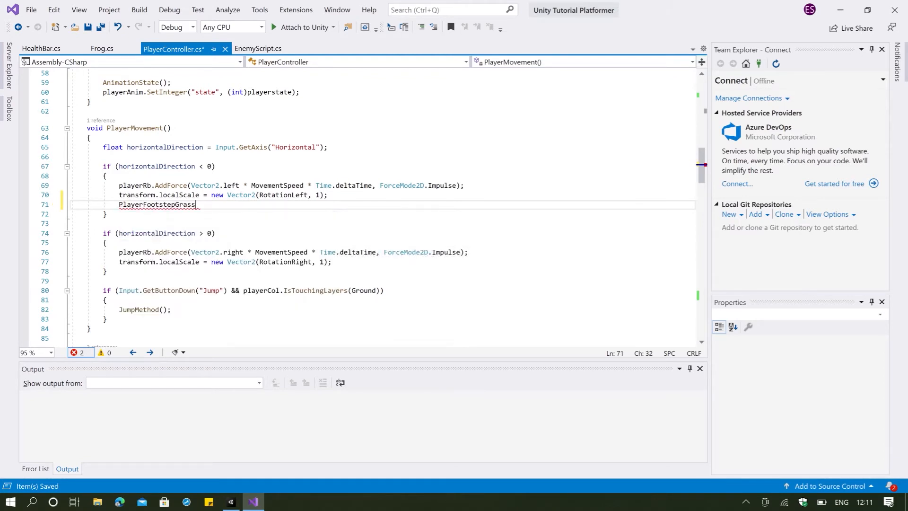
type("();")
key("ctrl+s")
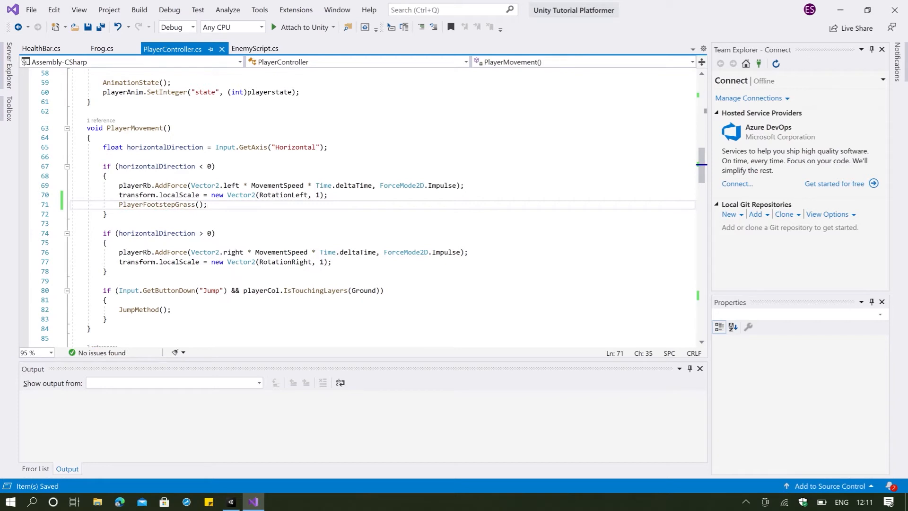
Remove the PlayerFootstepGrass(); call from PlayerMovement's horizontalDirection < 0 block and save the script
key("BackSpace")
key("BackSpace")
key("BackSpace")
key("BackSpace")
key("BackSpace")
key("BackSpace")
key("BackSpace")
key("BackSpace")
key("BackSpace")
key("BackSpace")
key("BackSpace")
key("BackSpace")
key("BackSpace")
key("BackSpace")
key("BackSpace")
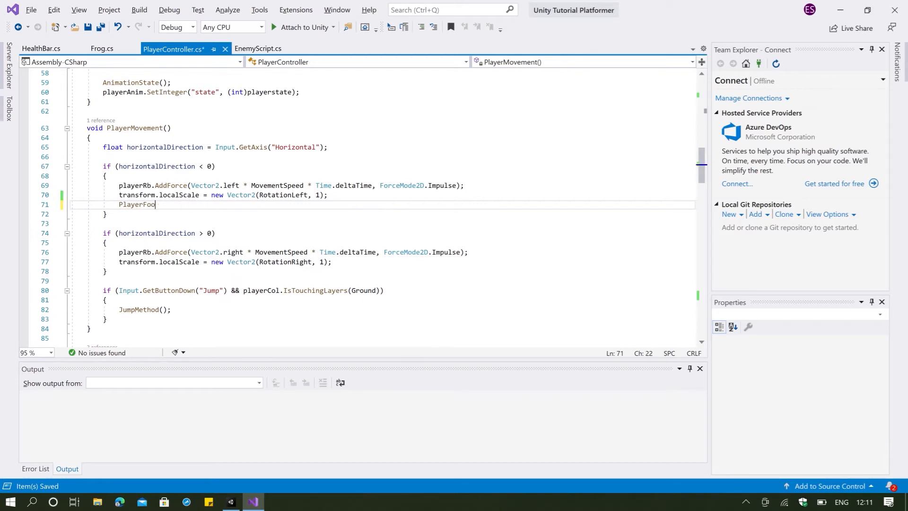
key("BackSpace")
key("BackSpace")
key("BackSpace")
key("BackSpace")
key("BackSpace")
key("BackSpace")
key("BackSpace")
key("BackSpace")
key("BackSpace")
key("BackSpace")
key("BackSpace")
key("BackSpace")
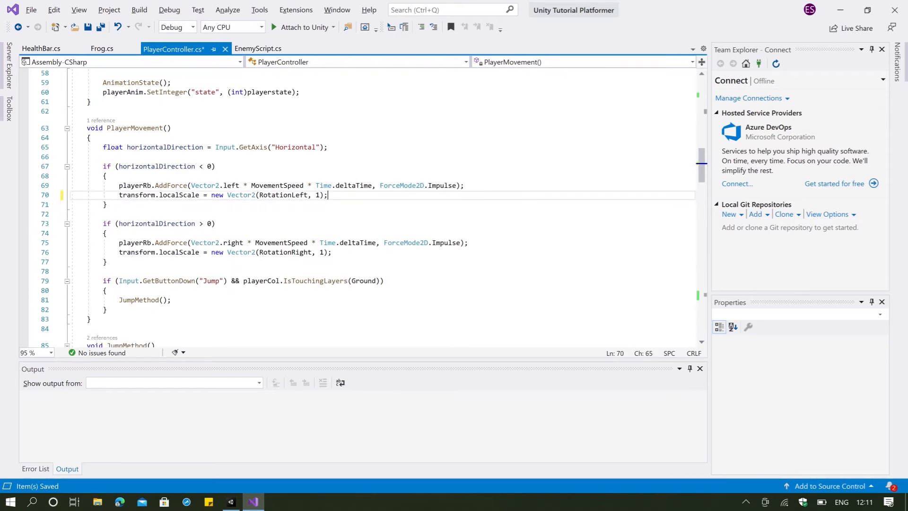
key("ctrl+s")
Switch to Unity, show the Player's Animator state graph, and select the PlayerRun state
scroll(359, 208, "down", 20)
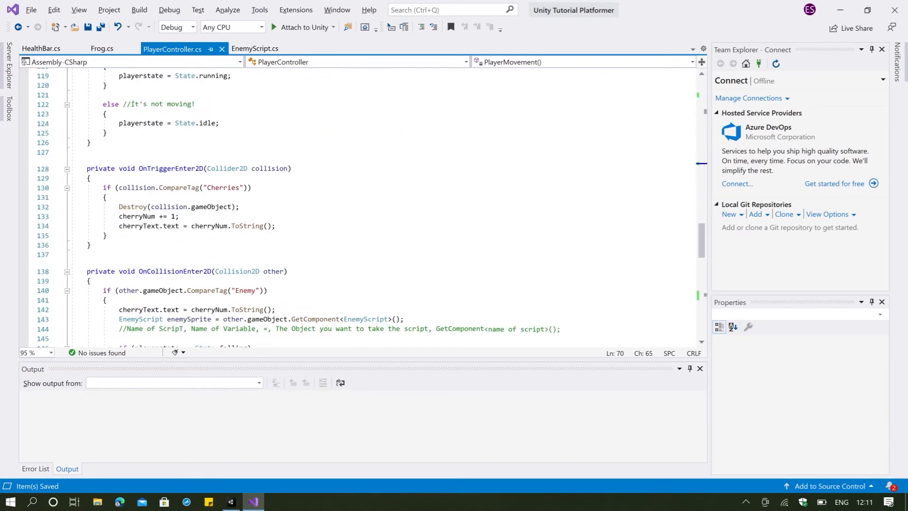
scroll(359, 208, "down", 5)
key("alt+Tab")
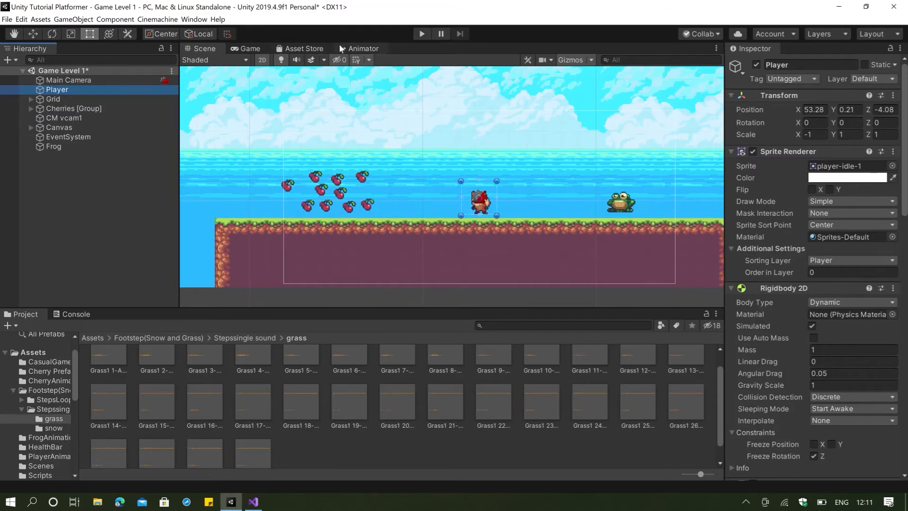
left_click(358, 49)
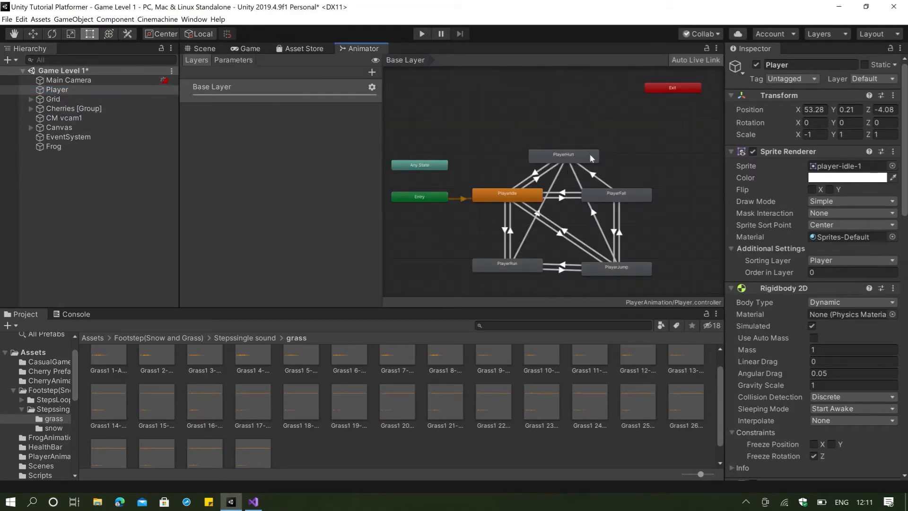
left_click(513, 264)
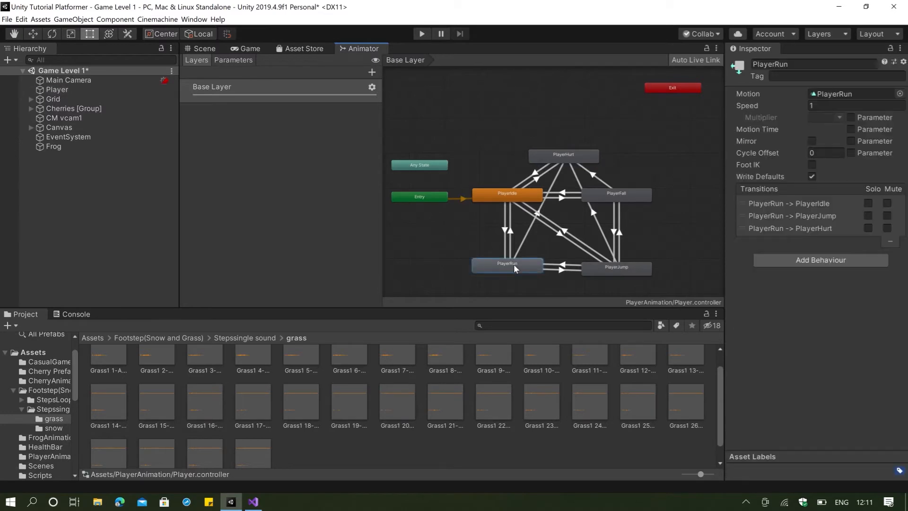
Open the PlayerRun state's animation clip in the Animation window and show the Scene view behind it
double_click(514, 264)
double_click(334, 378)
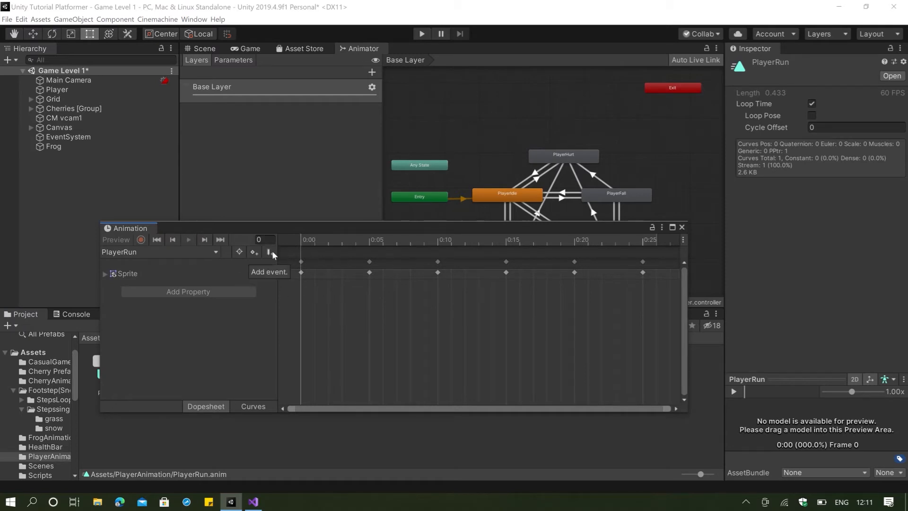
left_click(203, 48)
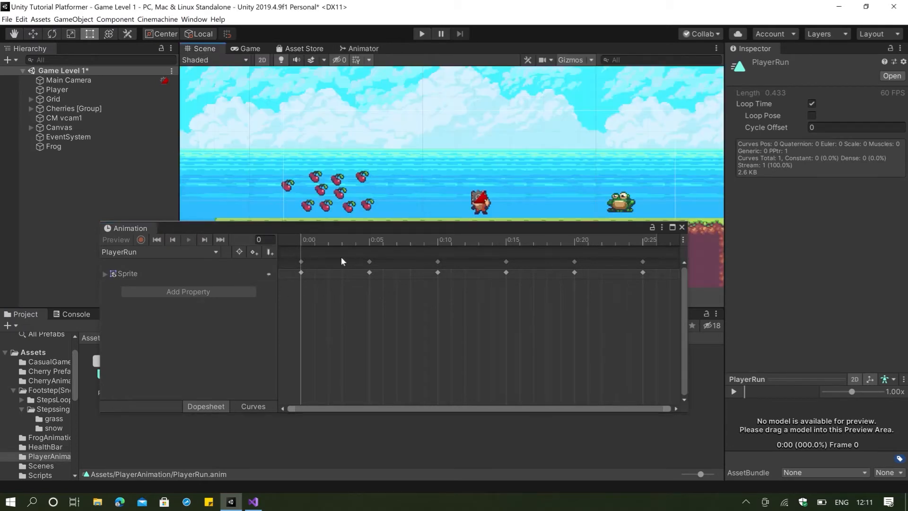
left_click_drag(310, 240, 290, 240)
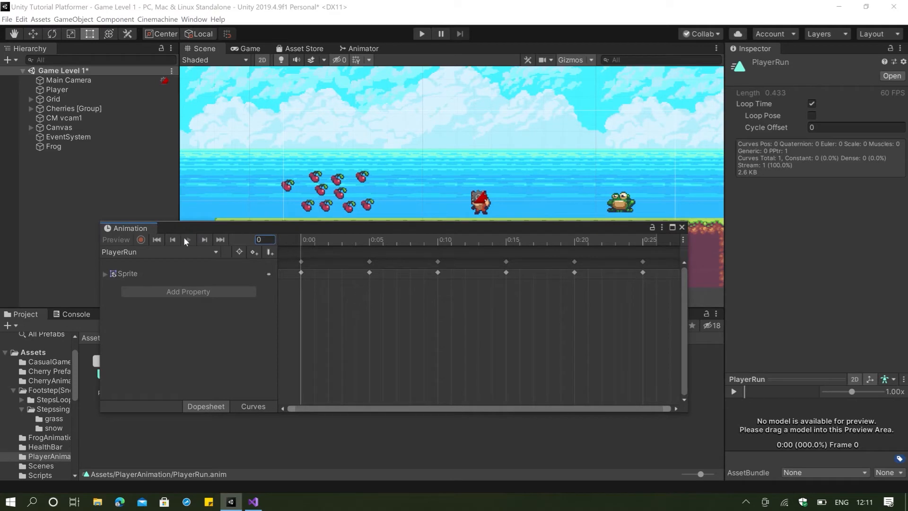
Select the Player object, switch its animation clip to PlayerRun, preview it and return the playhead to frame 0
left_click(81, 90)
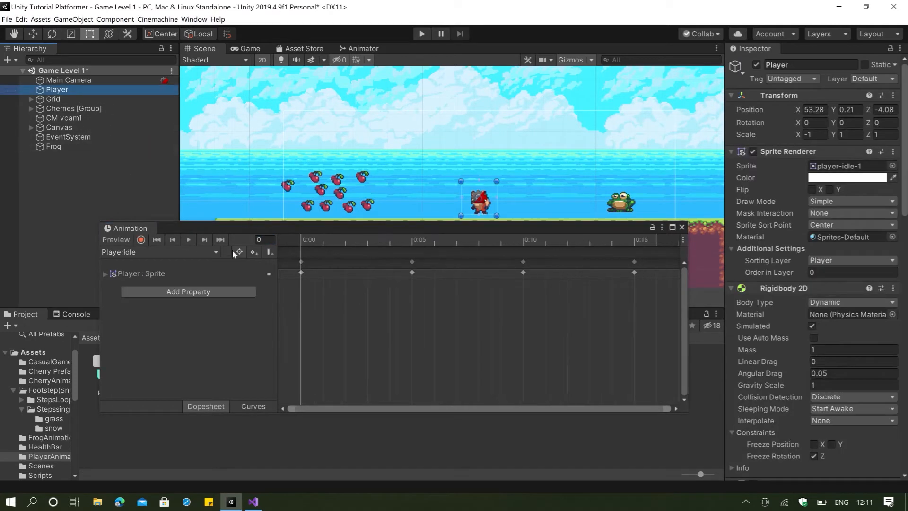
left_click(187, 239)
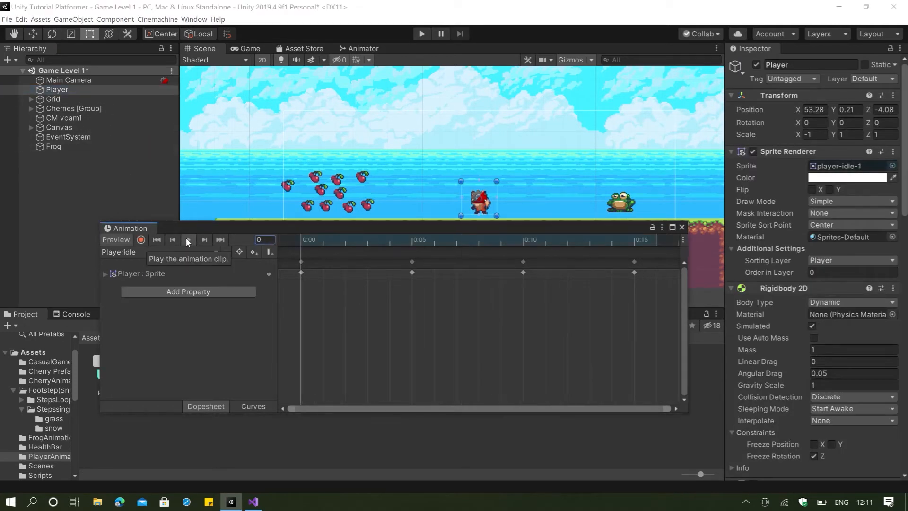
left_click_drag(327, 239, 267, 246)
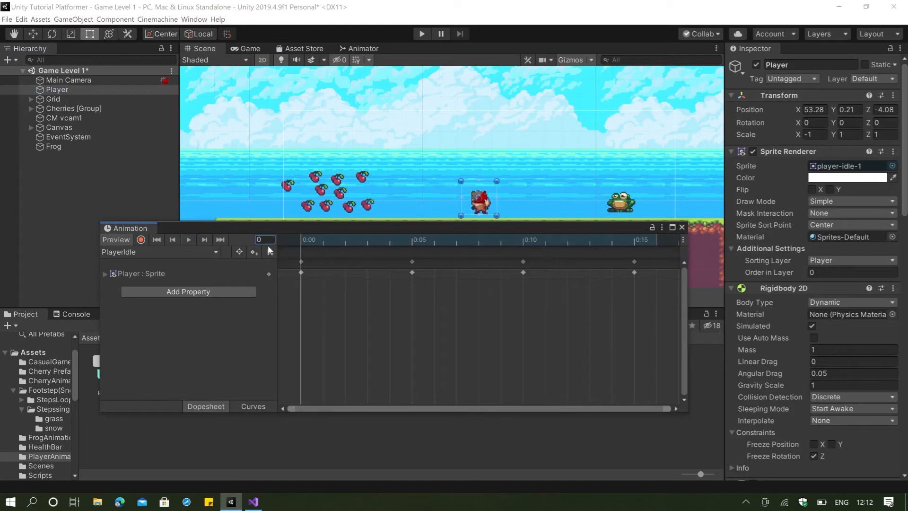
left_click(209, 251)
left_click(142, 296)
left_click(174, 255)
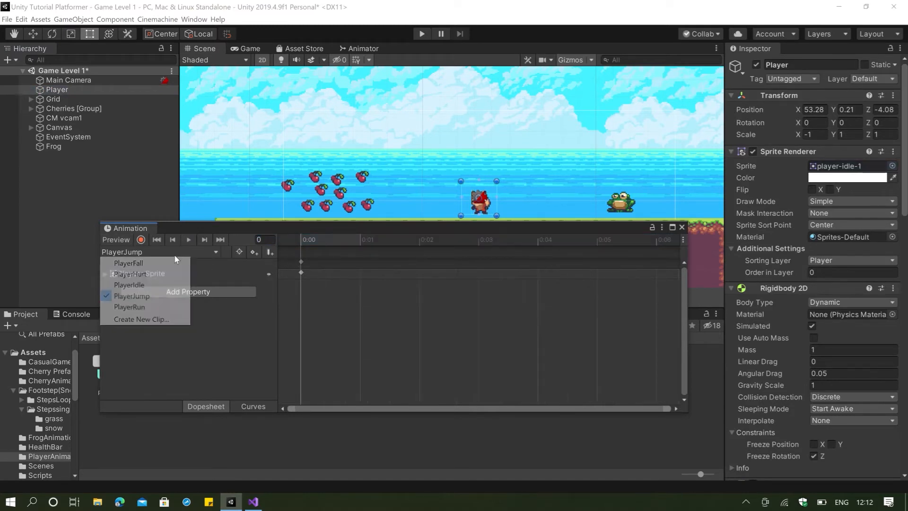
left_click(129, 306)
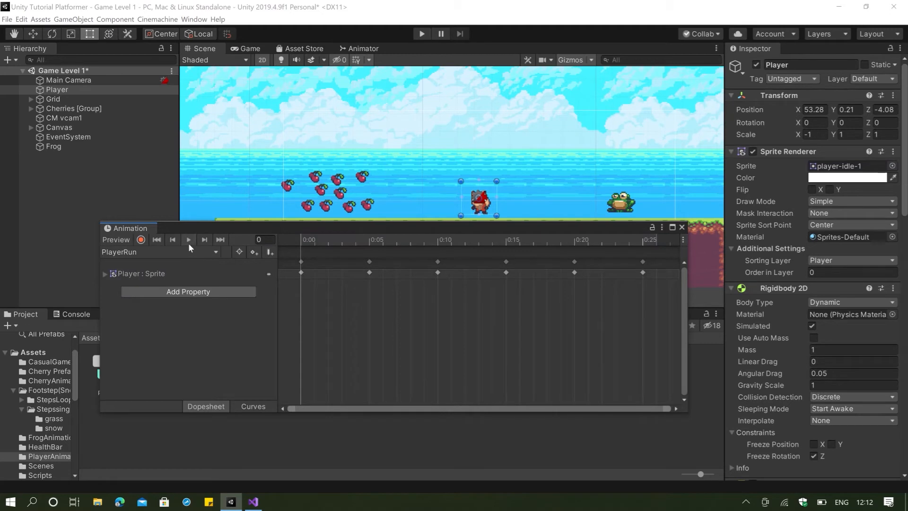
left_click(188, 243)
left_click(189, 243)
left_click_drag(328, 243, 286, 245)
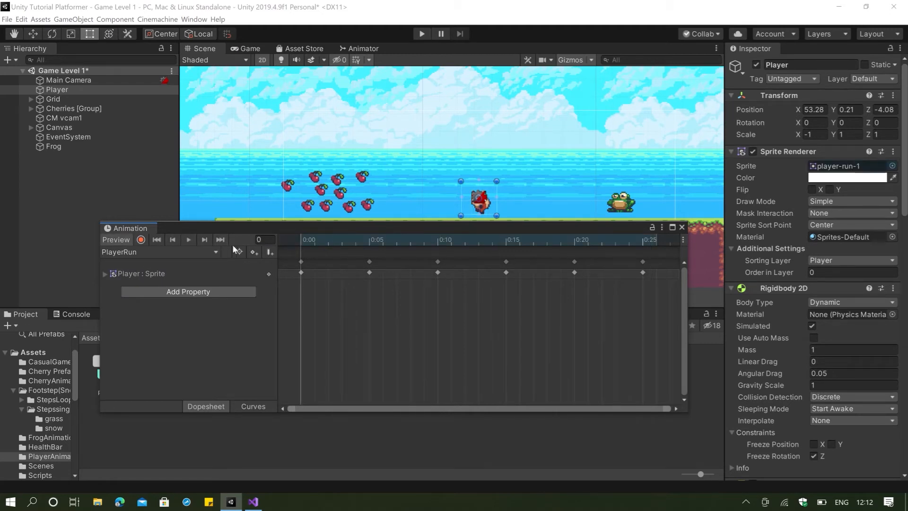
Add animation events to the PlayerRun clip at frames 0 and 10, both calling PlayerFootstepGrass()
left_click(269, 251)
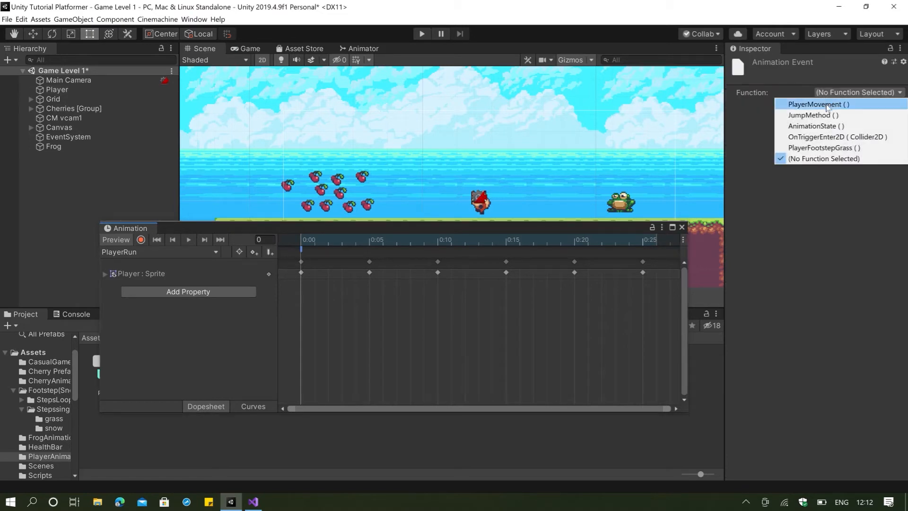
left_click(834, 148)
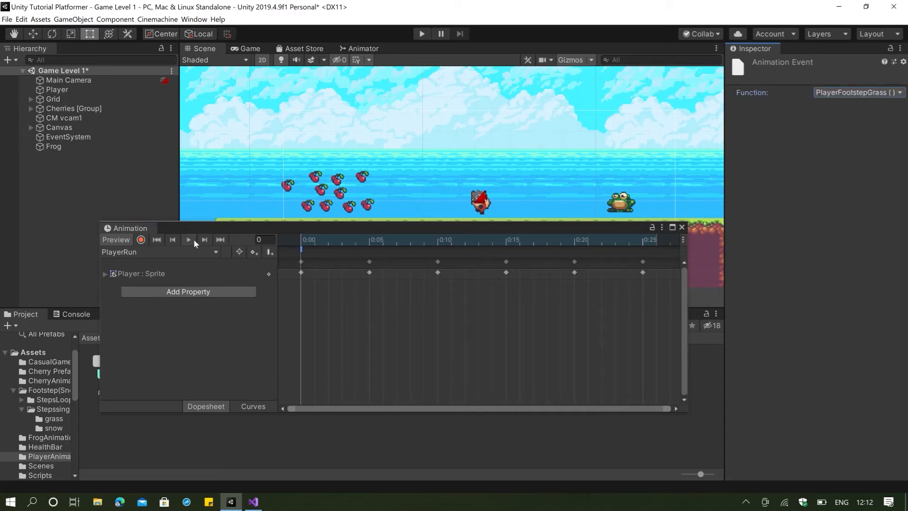
left_click_drag(332, 237, 441, 237)
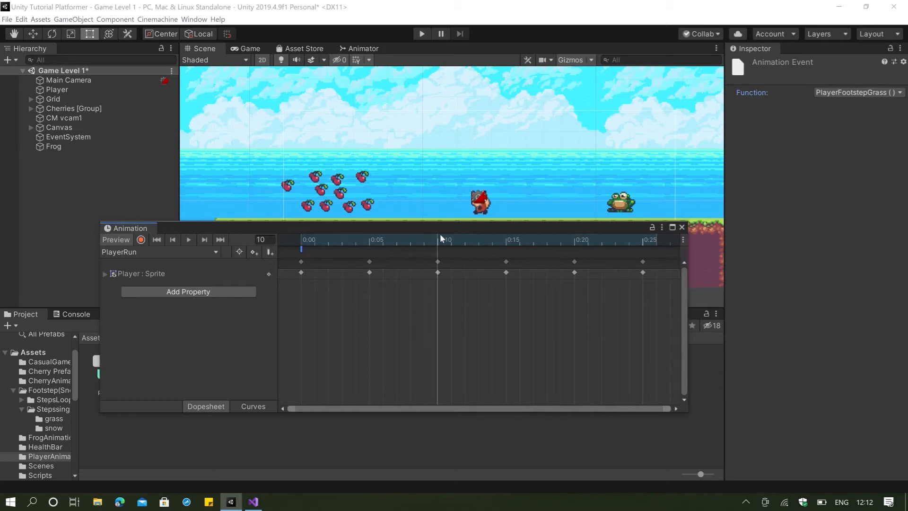
left_click(268, 252)
left_click(841, 94)
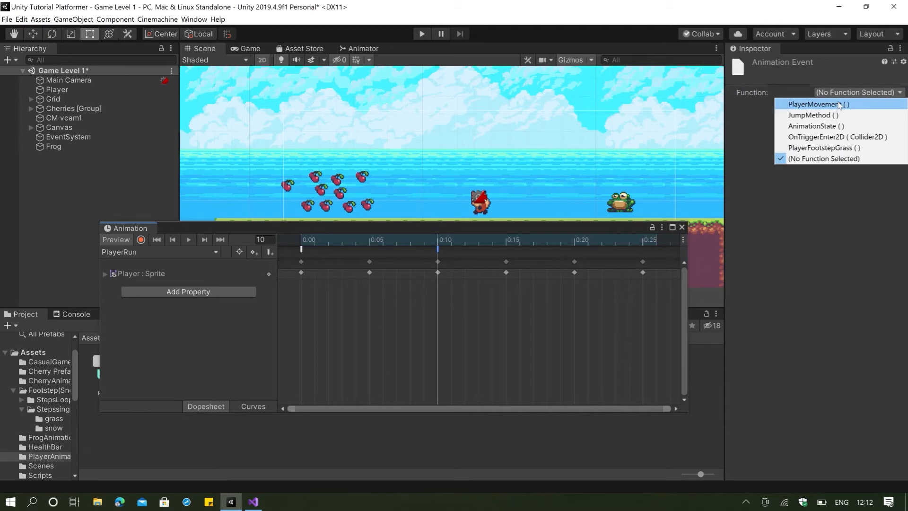
left_click(841, 148)
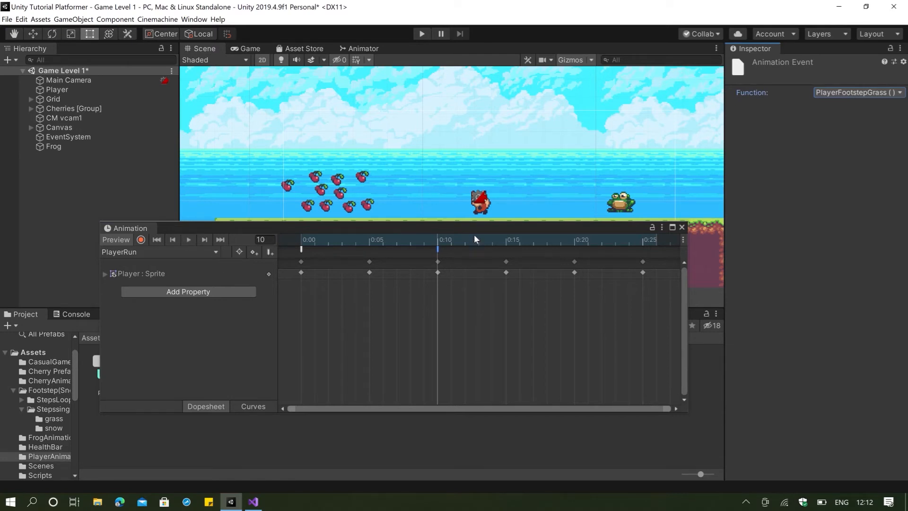
Add animation events to the PlayerRun clip at frames 15 and 25, both calling PlayerFootstepGrass()
left_click_drag(474, 237, 502, 238)
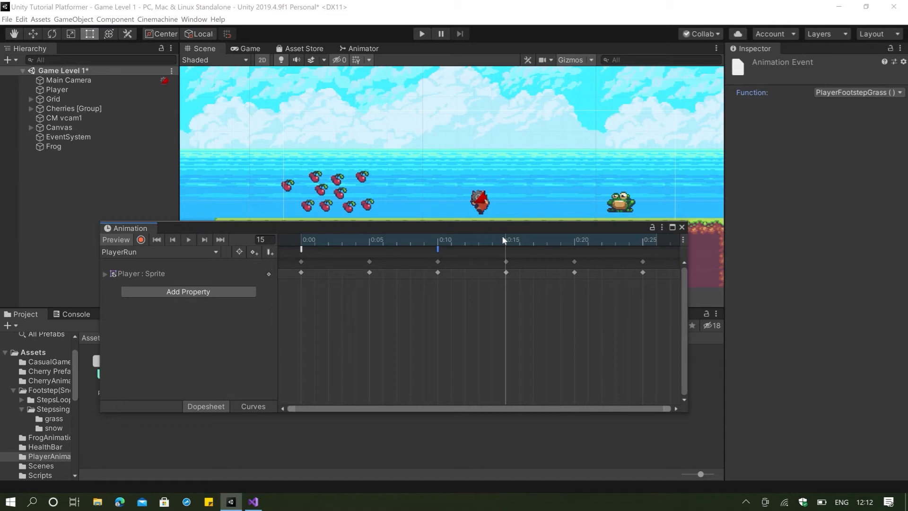
left_click(272, 251)
left_click(852, 92)
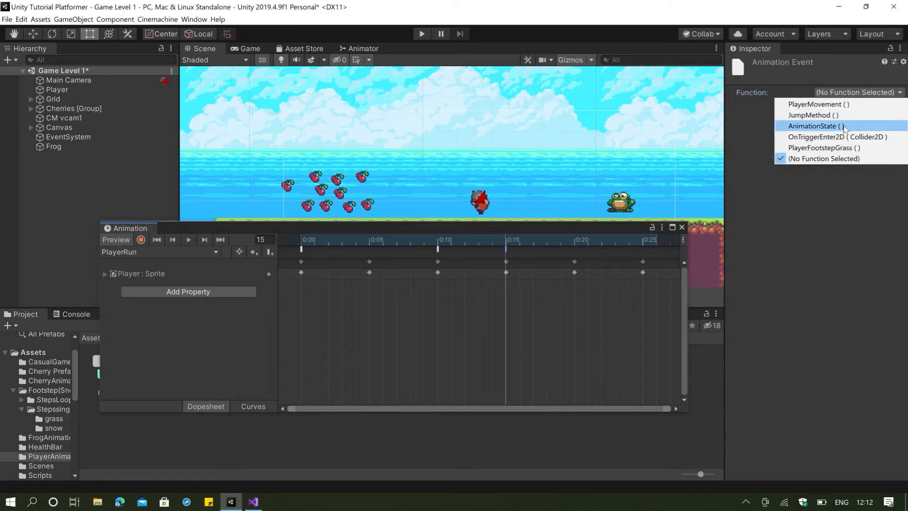
left_click(835, 148)
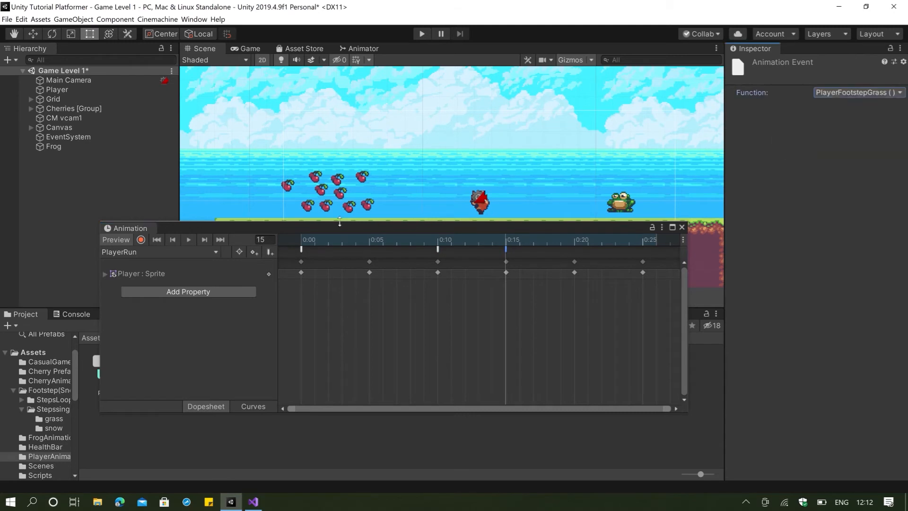
left_click_drag(518, 240, 645, 237)
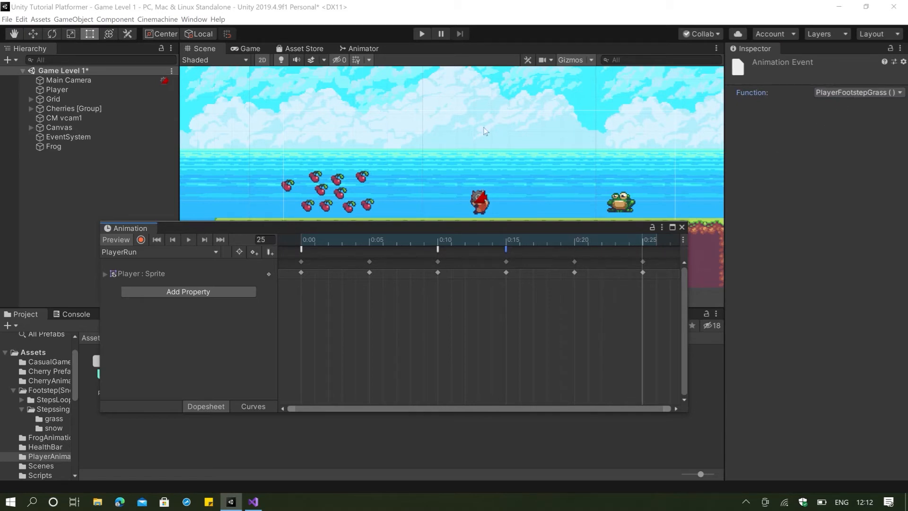
left_click(271, 253)
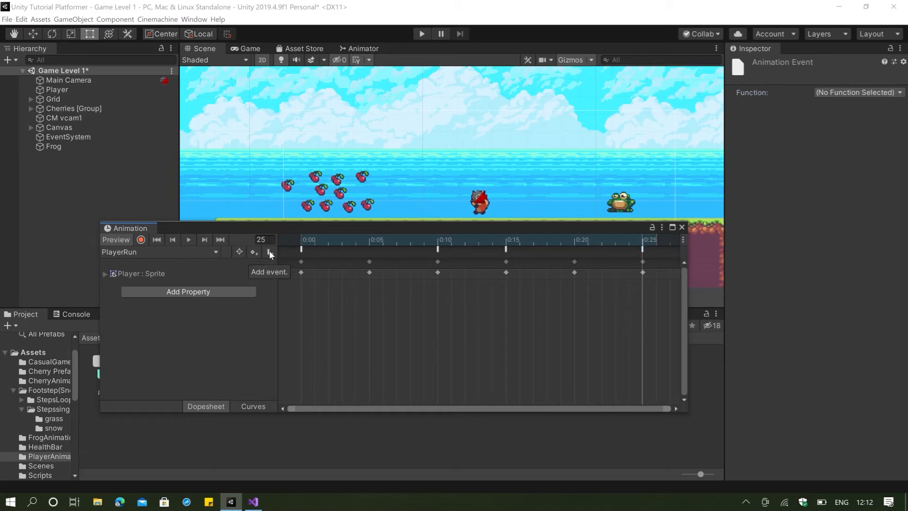
left_click(853, 94)
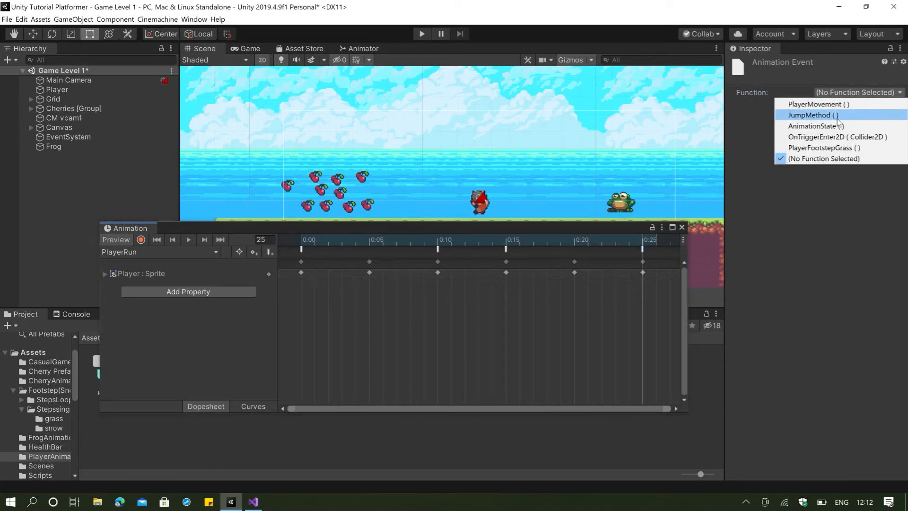
left_click(835, 147)
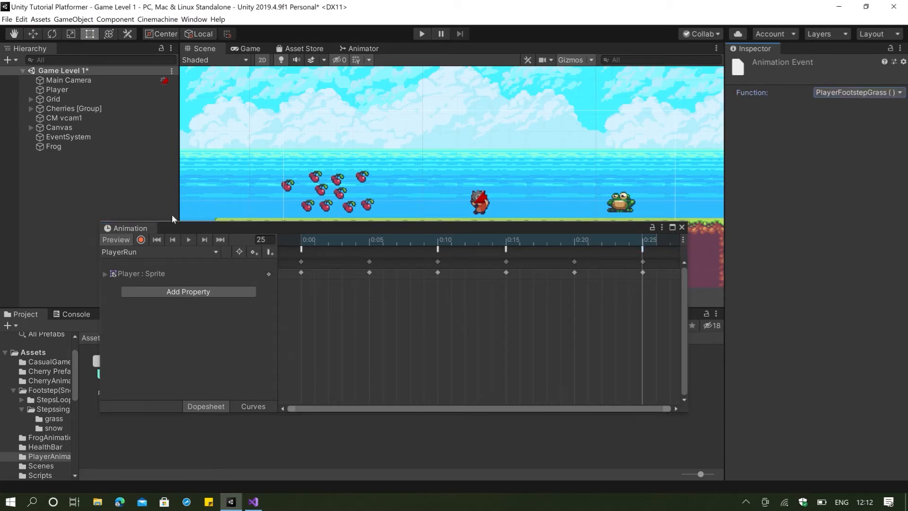
Preview the PlayerRun clip, play-test the game, and close the Animation window before stopping play mode
left_click(188, 240)
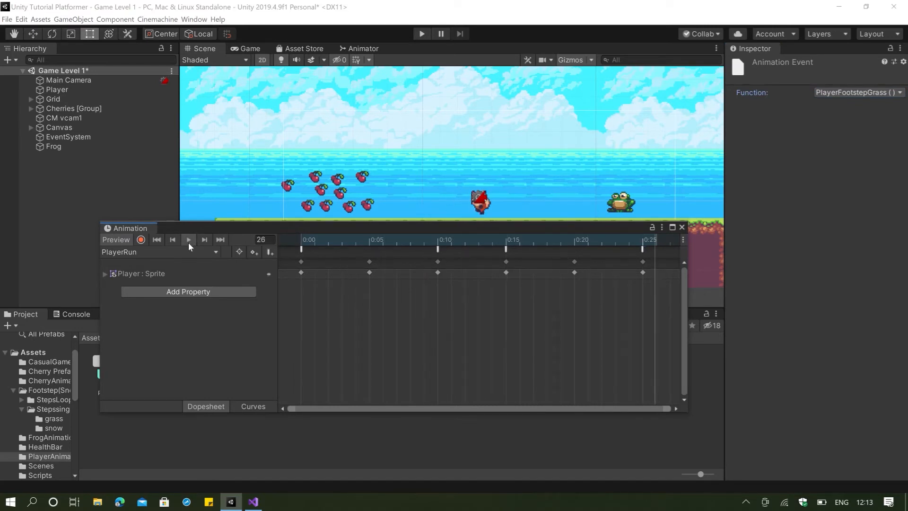
left_click(421, 34)
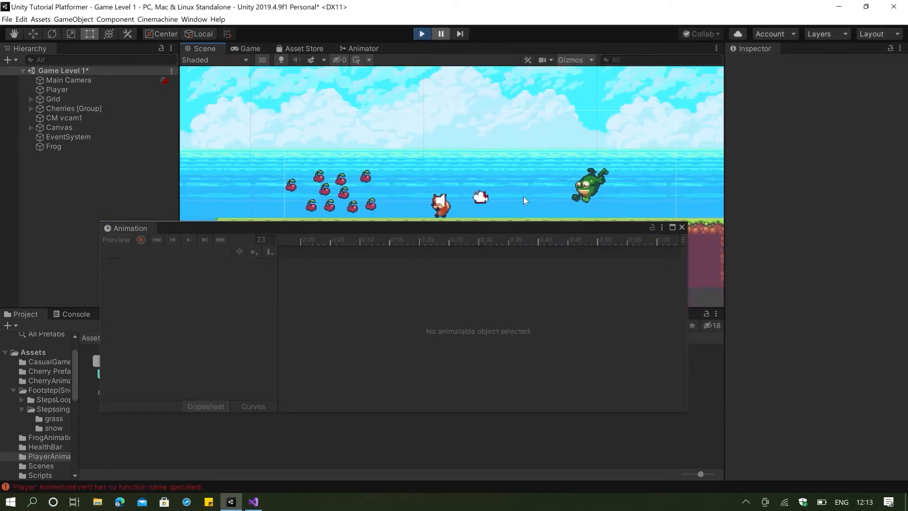
left_click(682, 228)
left_click(421, 35)
Open the AnimationEvent error in the Console and examine the Player's components and Animator state graph for its cause
double_click(167, 489)
left_click(133, 349)
left_click(59, 91)
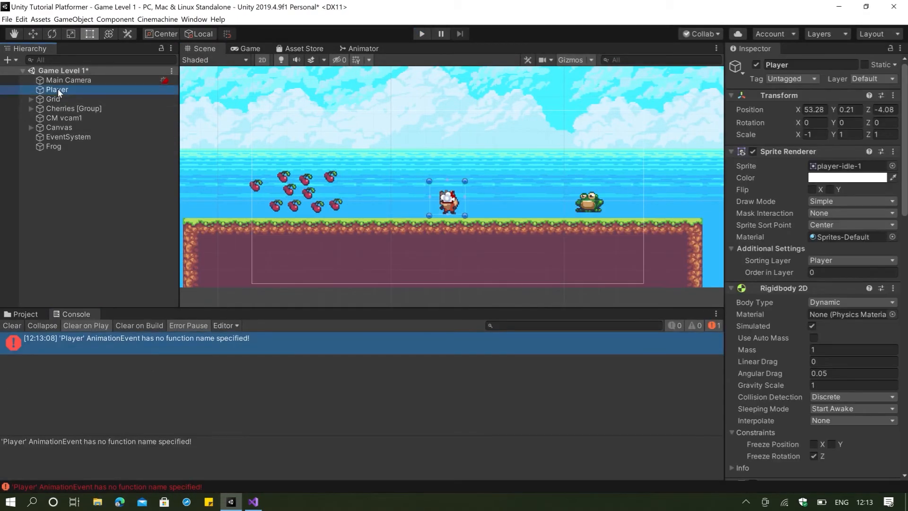
scroll(851, 331, "down", 5)
left_click(363, 48)
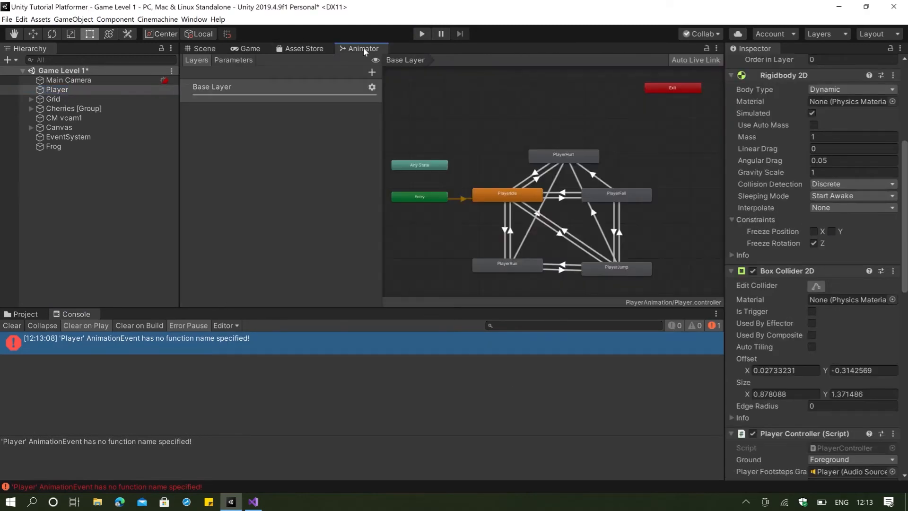
scroll(844, 229, "down", 5)
left_click(204, 48)
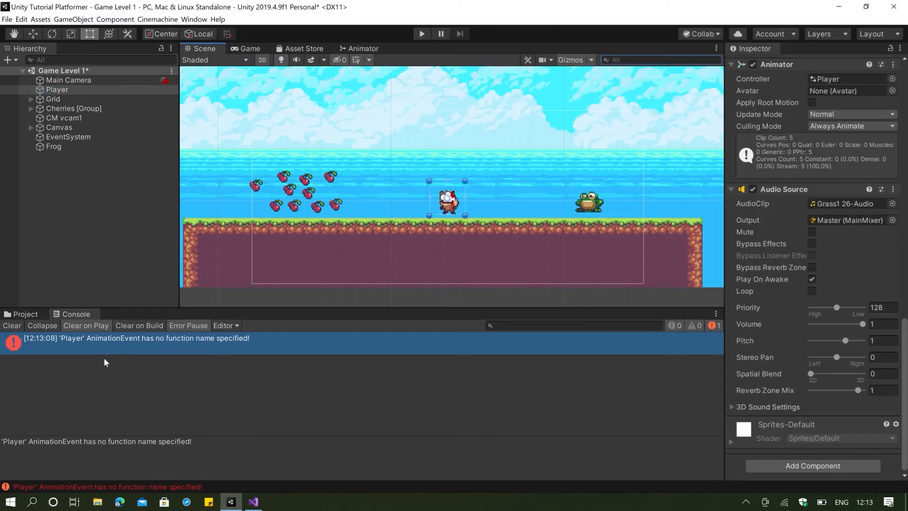
Reopen the Animation window and show the Player's PlayerRun clip
left_click(194, 19)
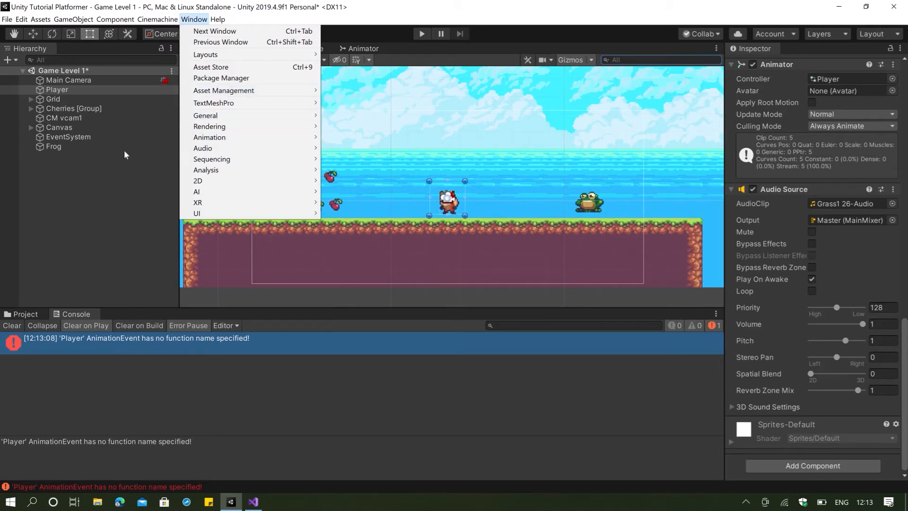
left_click(194, 19)
mouse_move(209, 137)
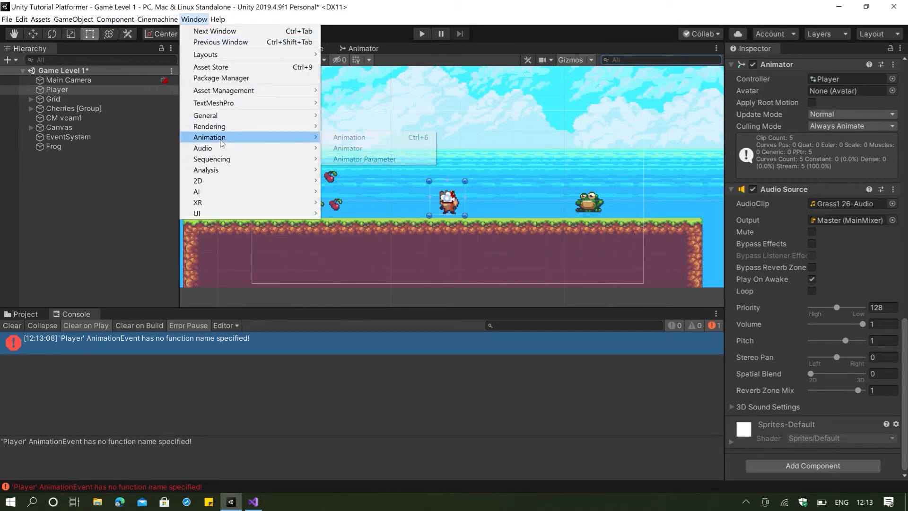
left_click(350, 138)
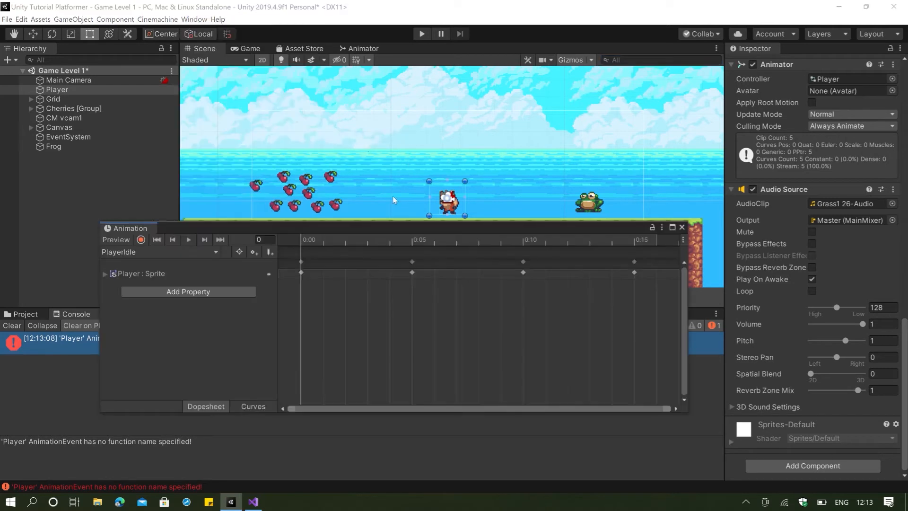
left_click(64, 89)
left_click(212, 252)
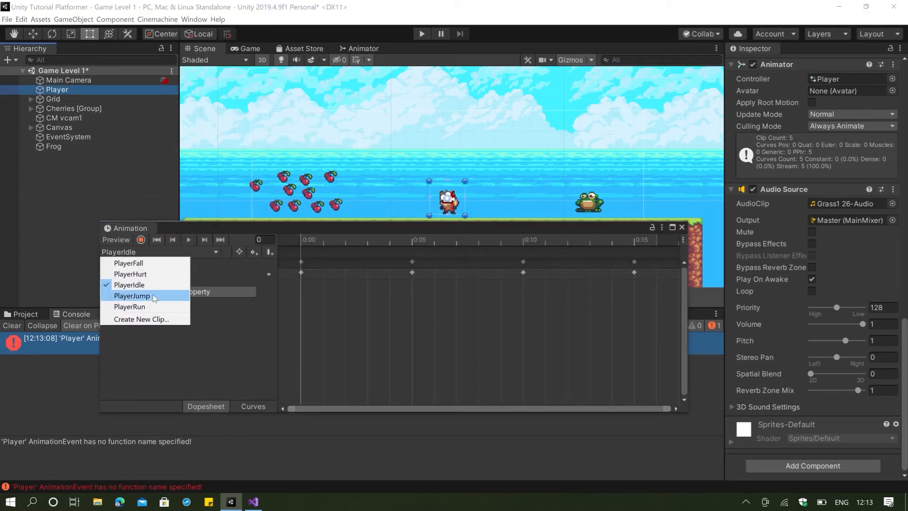
left_click(137, 306)
Check the functions of the PlayerRun clip's animation events, set the frame 25 event to PlayerFootstepGrass(), and close the Animation window
left_click(300, 249)
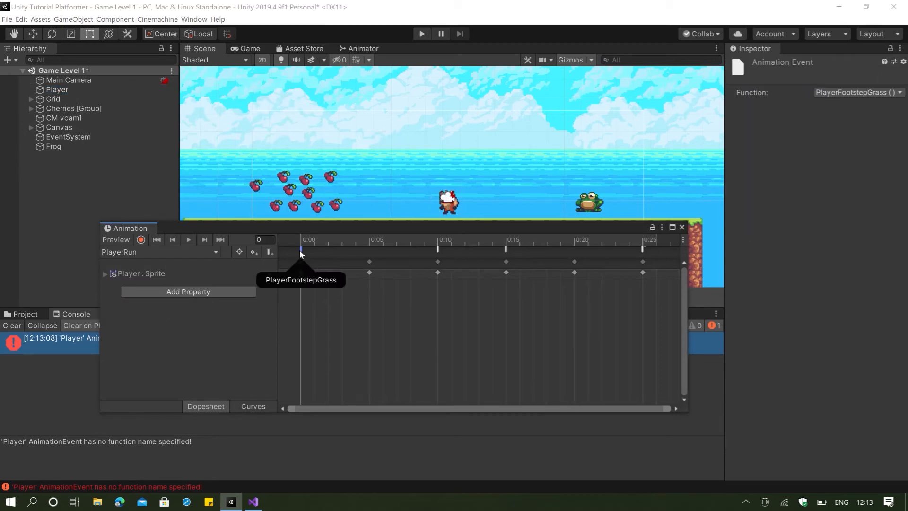
left_click(436, 248)
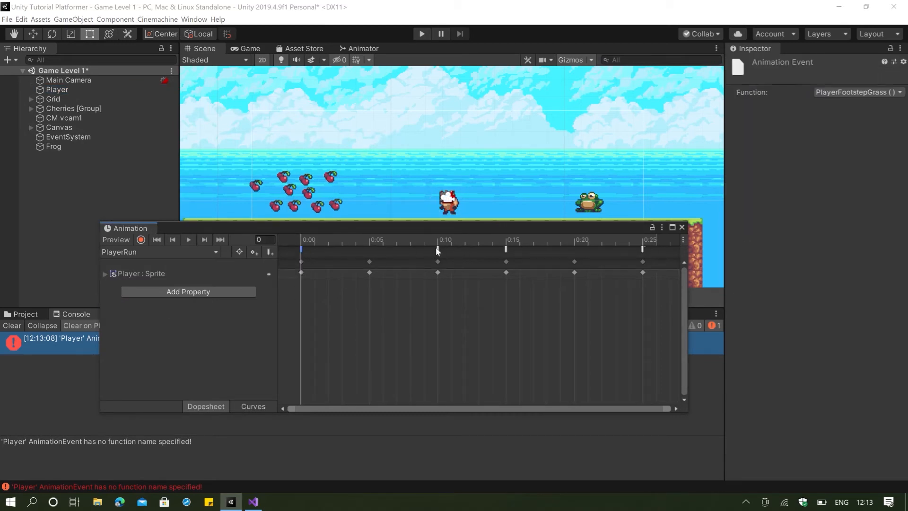
left_click(504, 250)
left_click(639, 249)
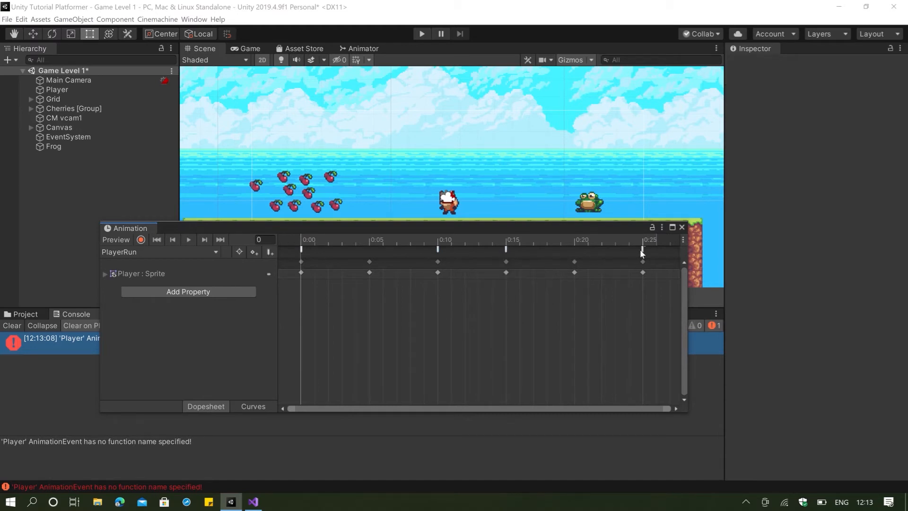
left_click(642, 253)
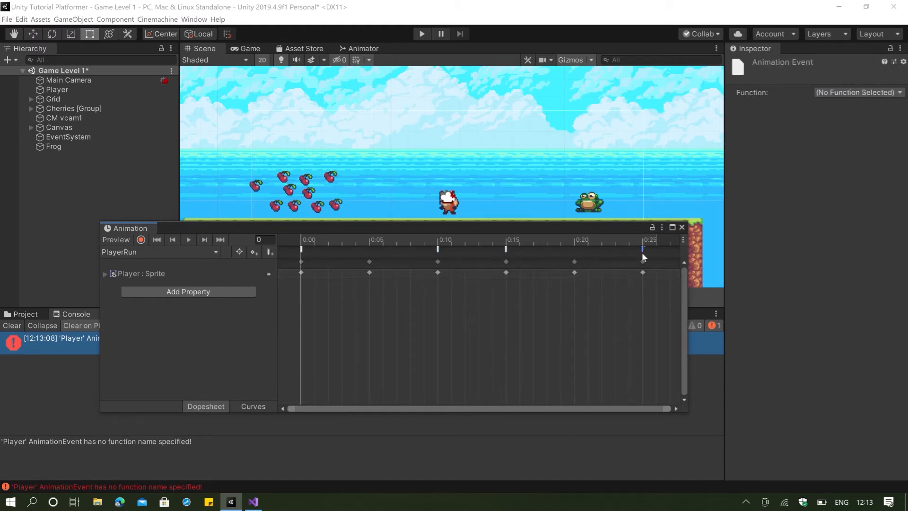
left_click(861, 94)
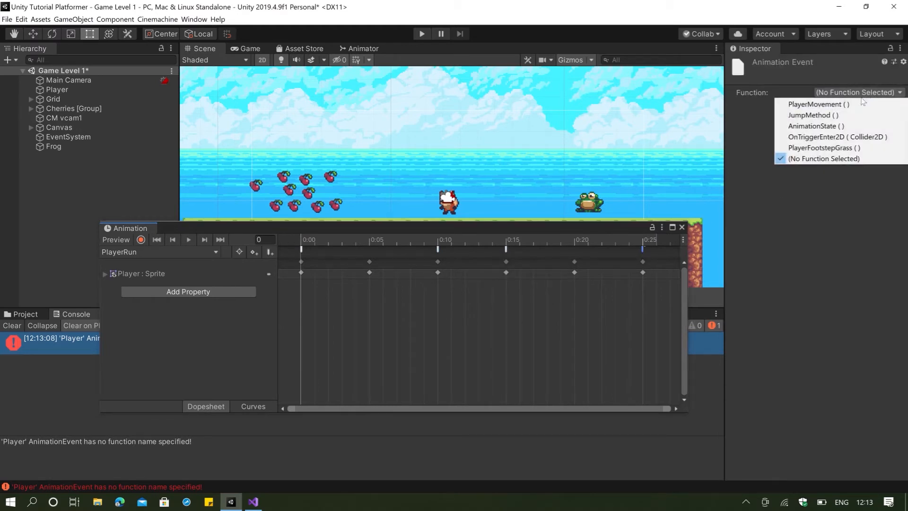
left_click(849, 147)
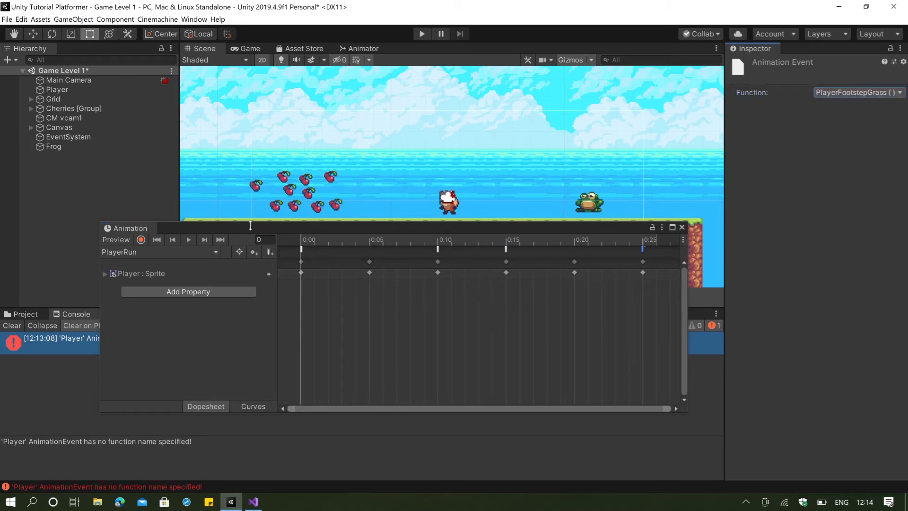
left_click(680, 228)
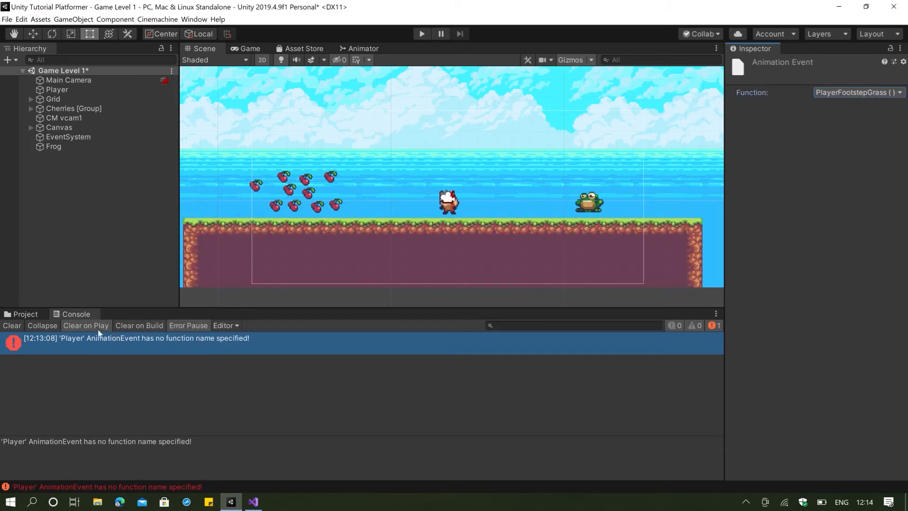
Clear the Console, play-test the Player running back and forth on the grass, and stop play mode
left_click(11, 326)
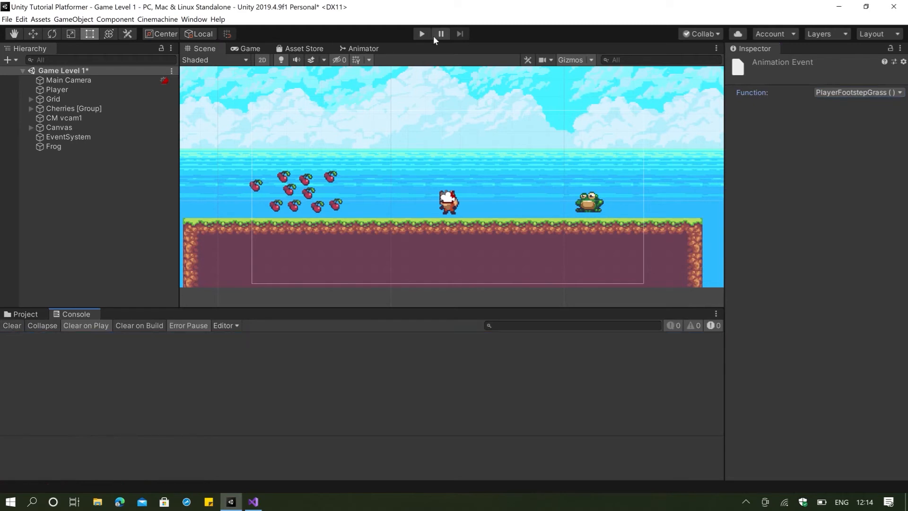
left_click(429, 34)
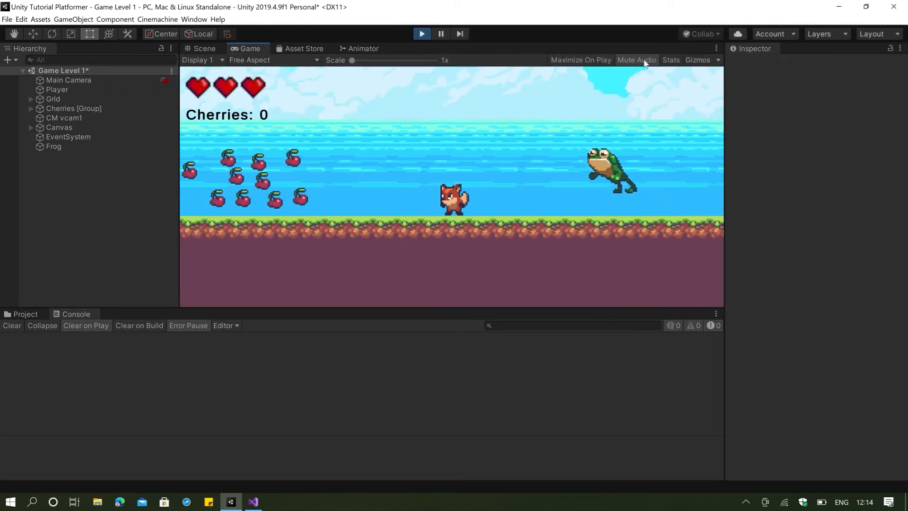
key("Left")
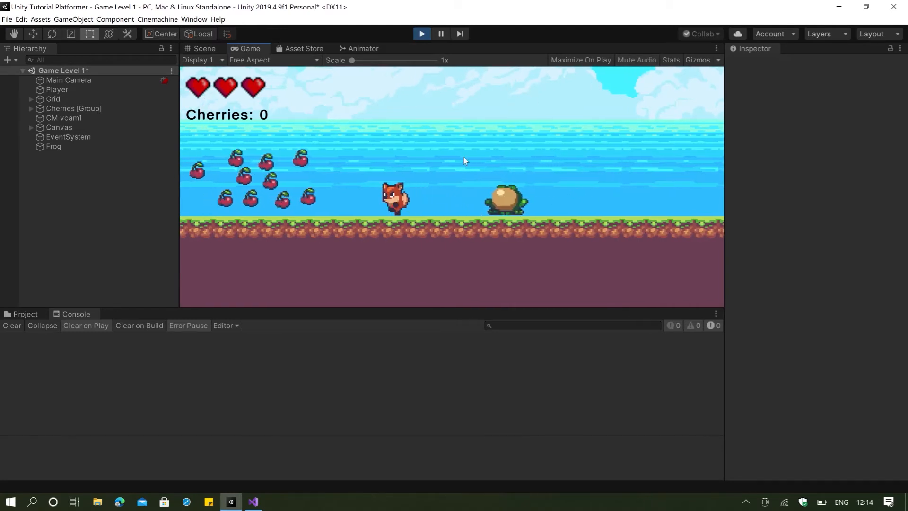
key("Left")
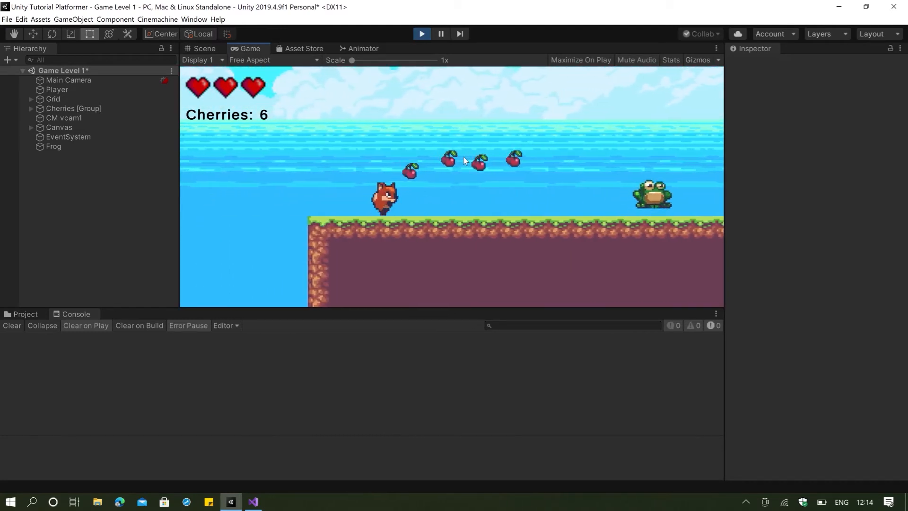
key("Right")
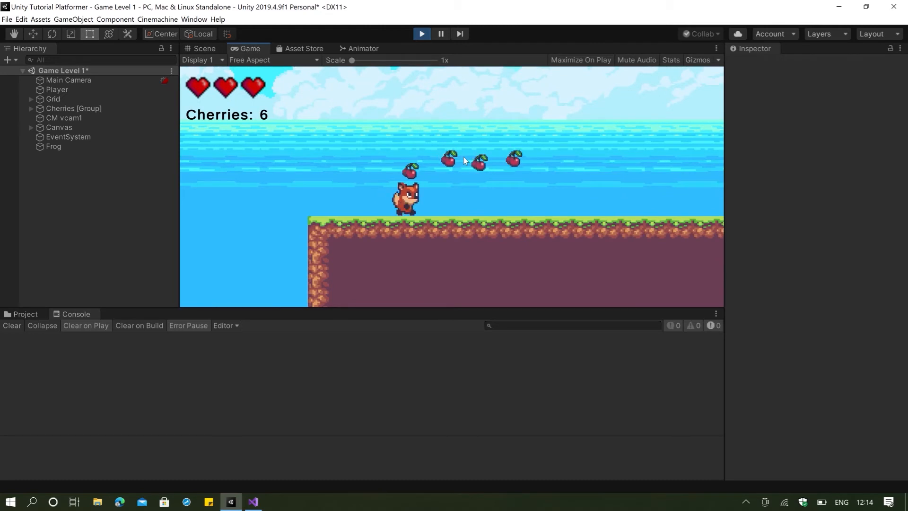
key("Left")
key("Right")
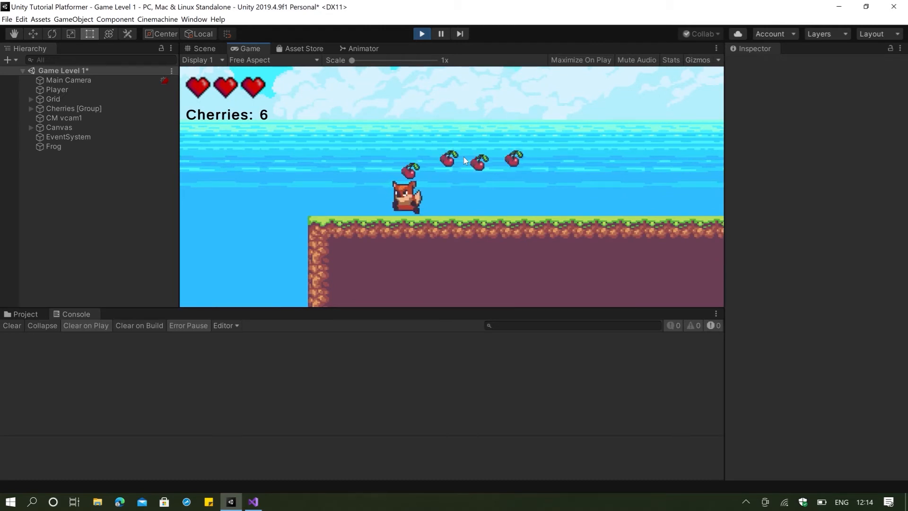
key("Left")
left_click(422, 34)
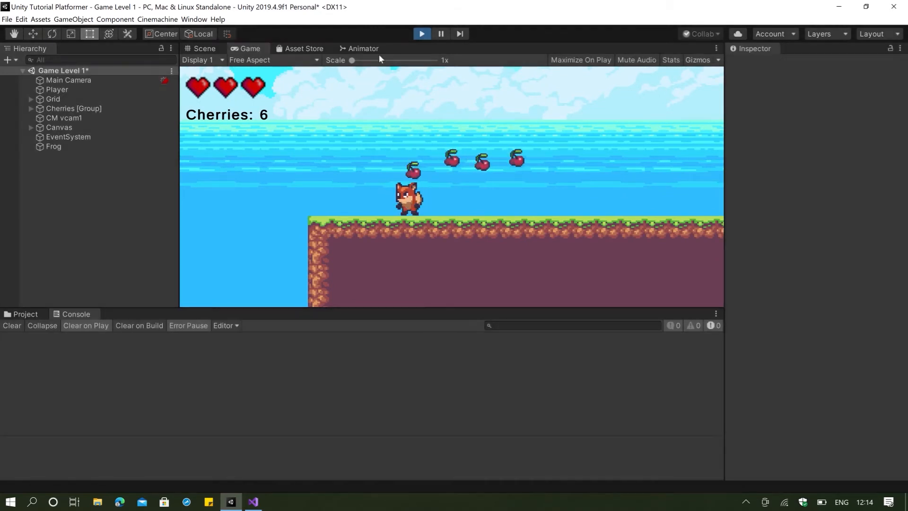
left_click(194, 19)
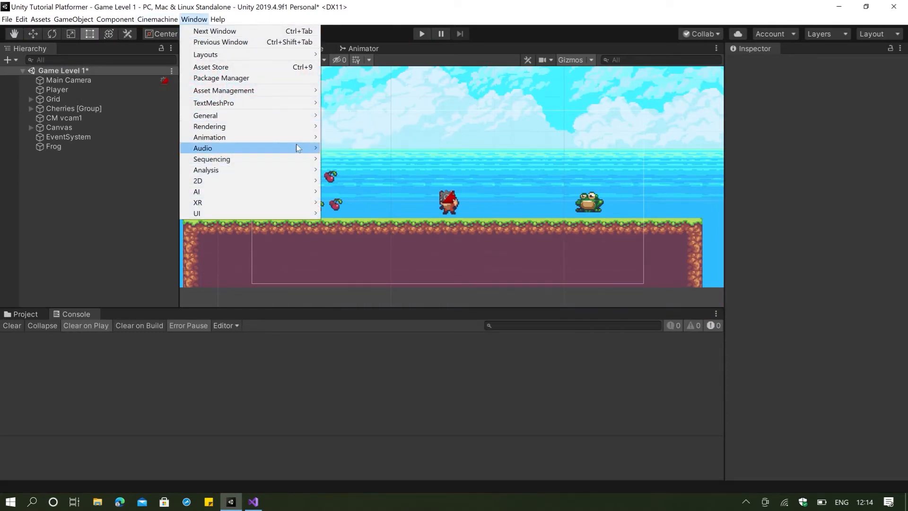
left_click(332, 135)
left_click(332, 134)
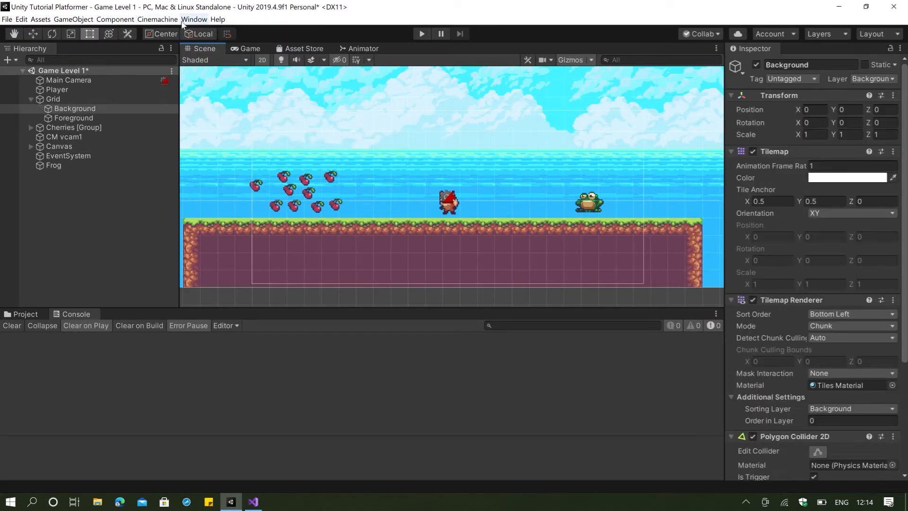
Open the Player's PlayerRun clip in the Animation window and delete the animation event at frame 15
left_click(78, 91)
left_click(194, 19)
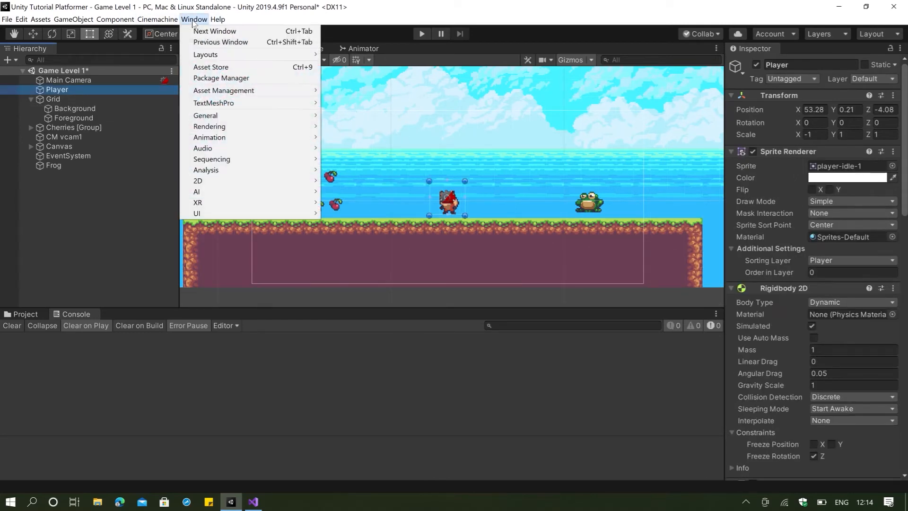
mouse_move(211, 137)
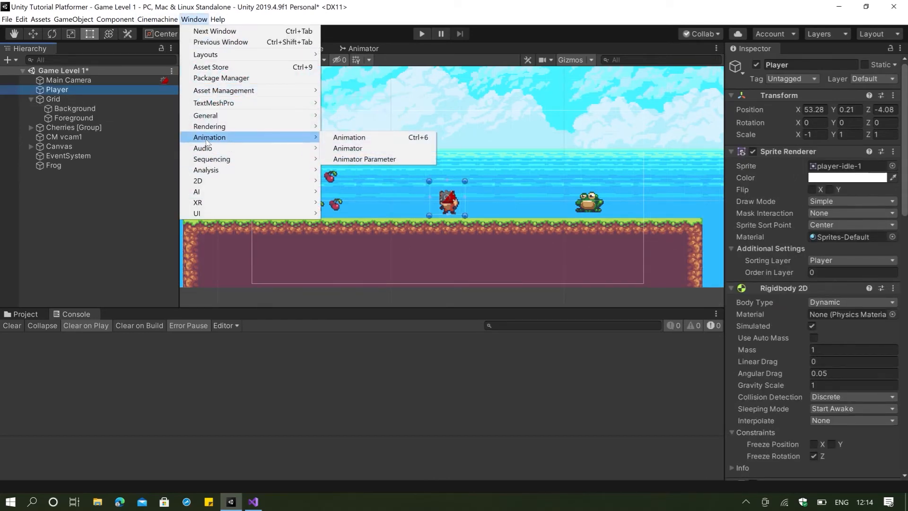
left_click(348, 137)
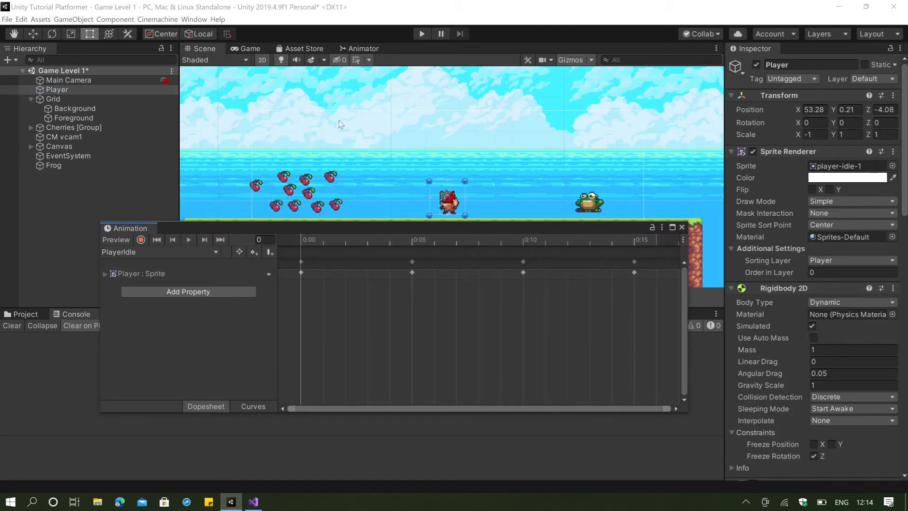
left_click(195, 254)
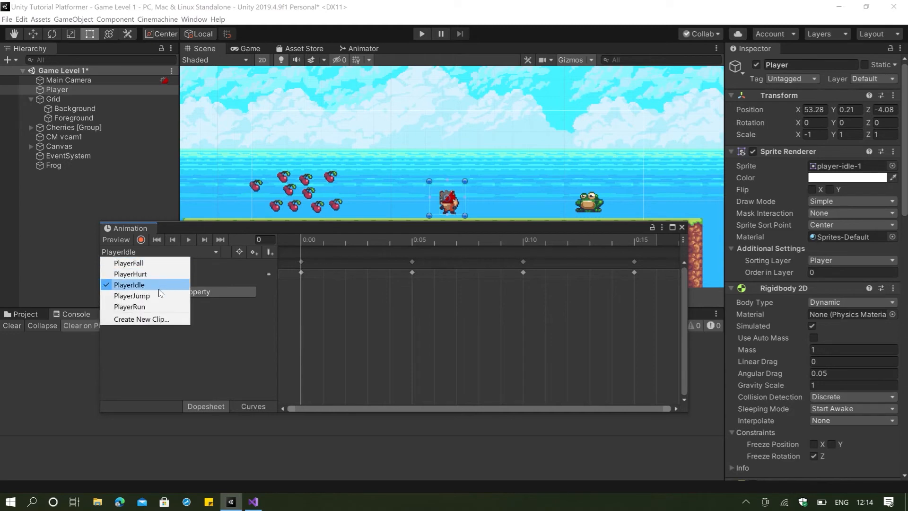
left_click(154, 306)
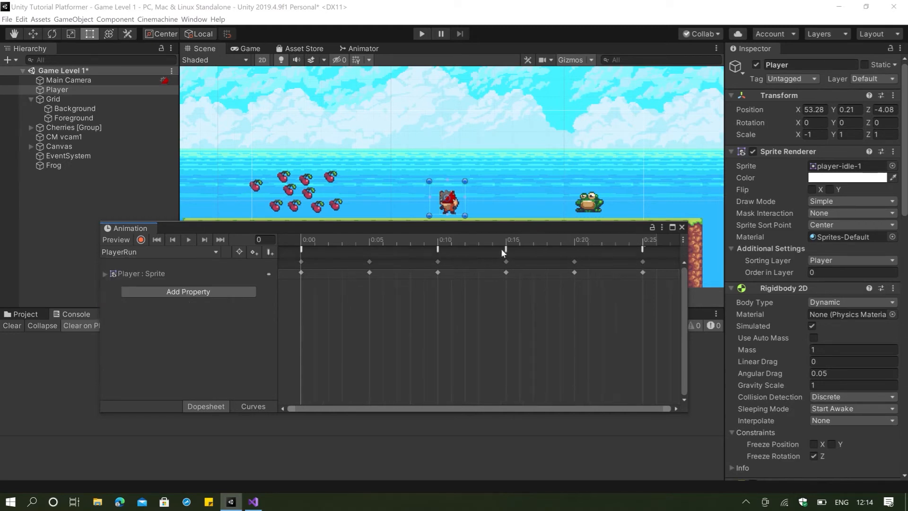
left_click(505, 249)
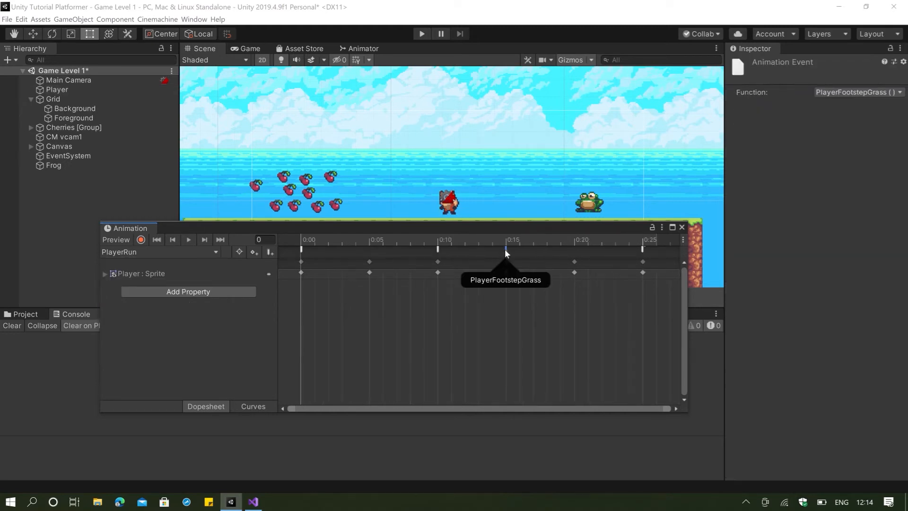
key("Delete")
Play-test the Player running in both directions, close the Animation window, and stop play mode
left_click(423, 34)
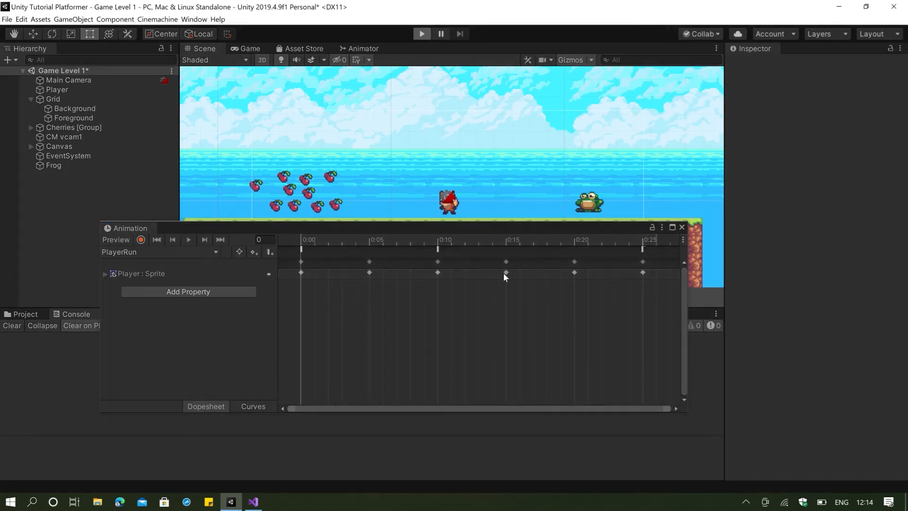
key("Left")
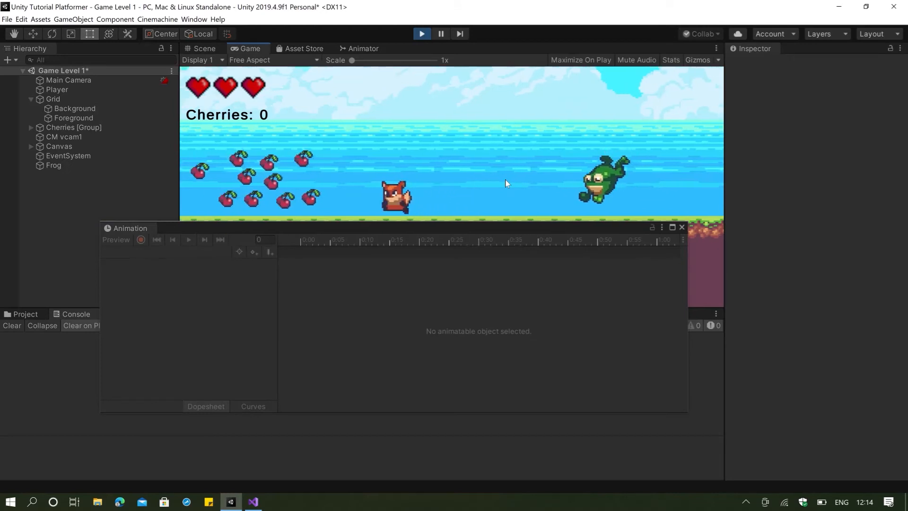
key("Right")
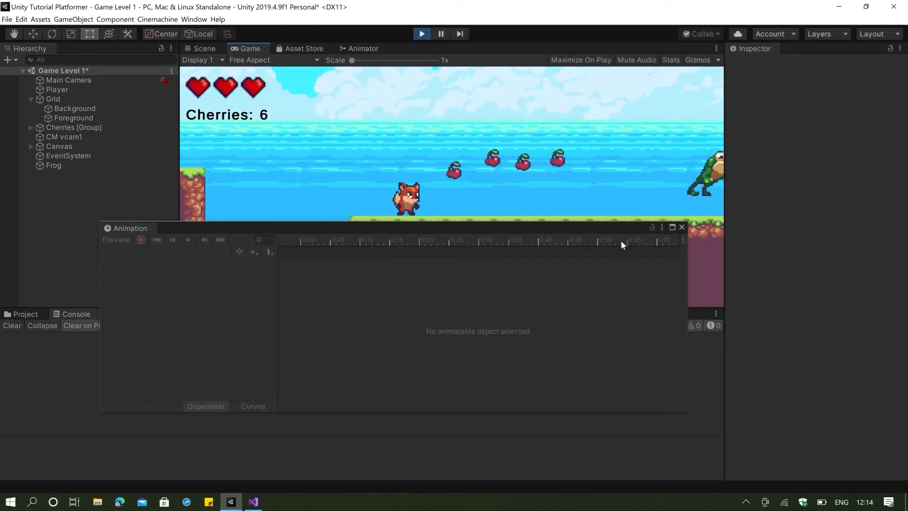
left_click(681, 227)
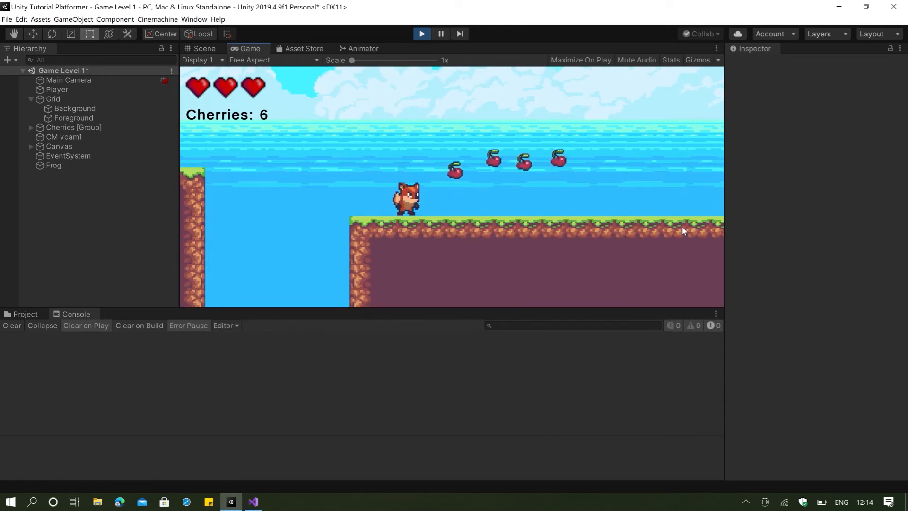
left_click(422, 33)
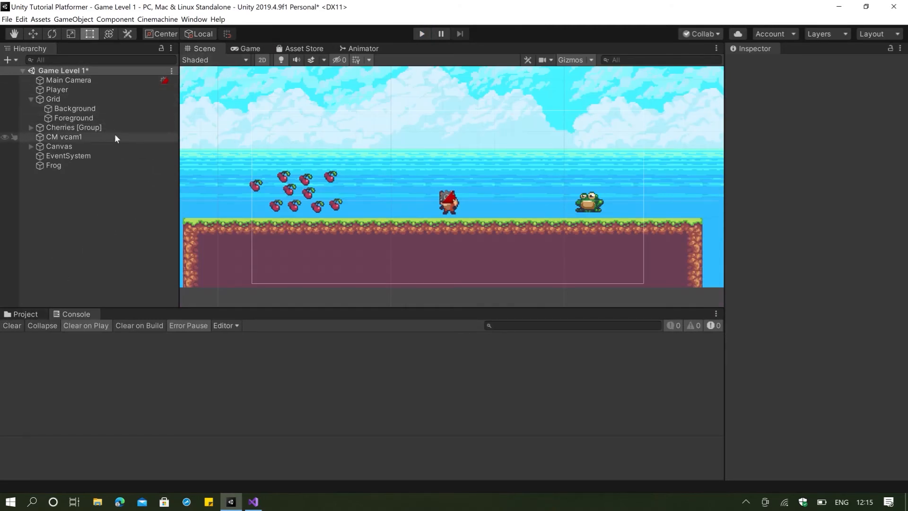
Set the volume of the Player's Audio Source to 0.77 and disable Play On Awake
left_click(86, 89)
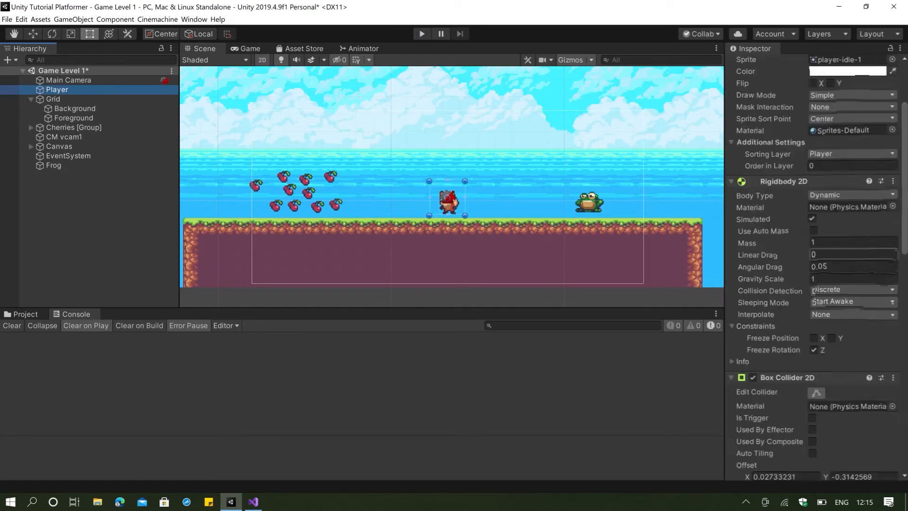
scroll(847, 242, "down", 10)
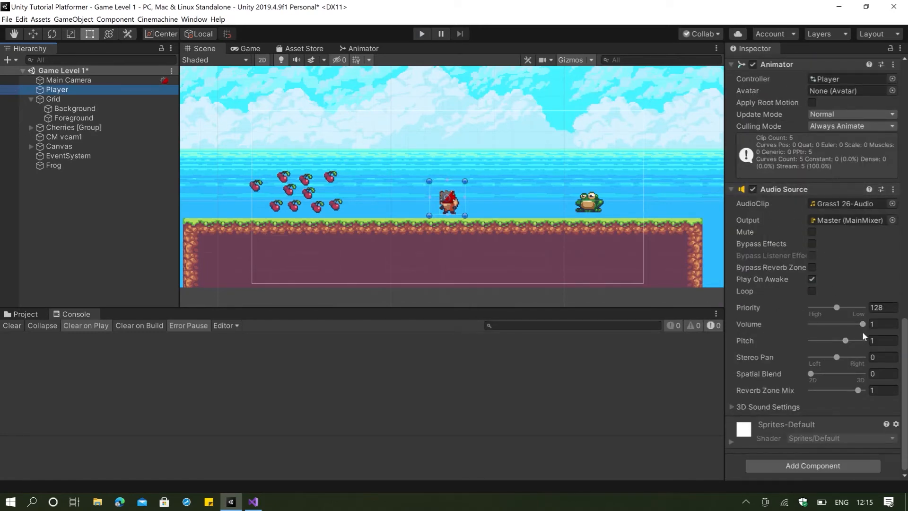
left_click_drag(862, 330, 851, 334)
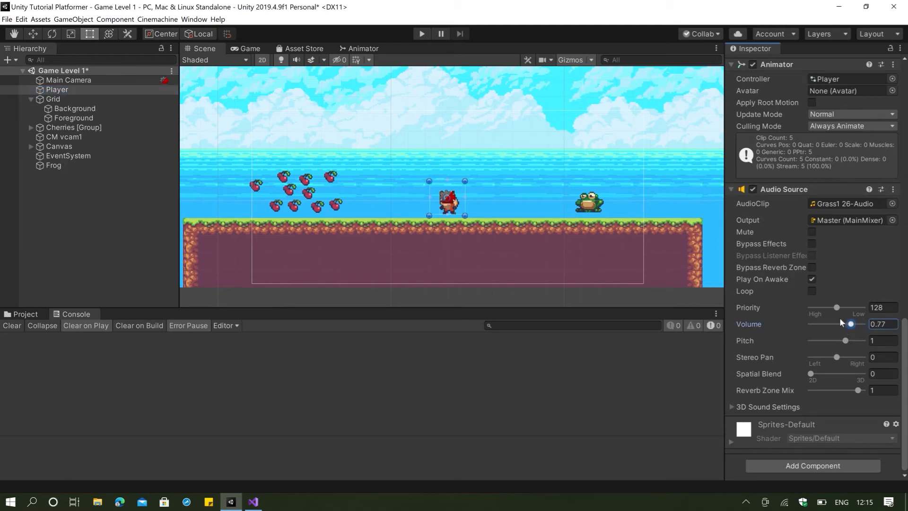
left_click(812, 279)
Play-test the Player running and jumping with the new audio settings, and stop play mode
left_click(424, 34)
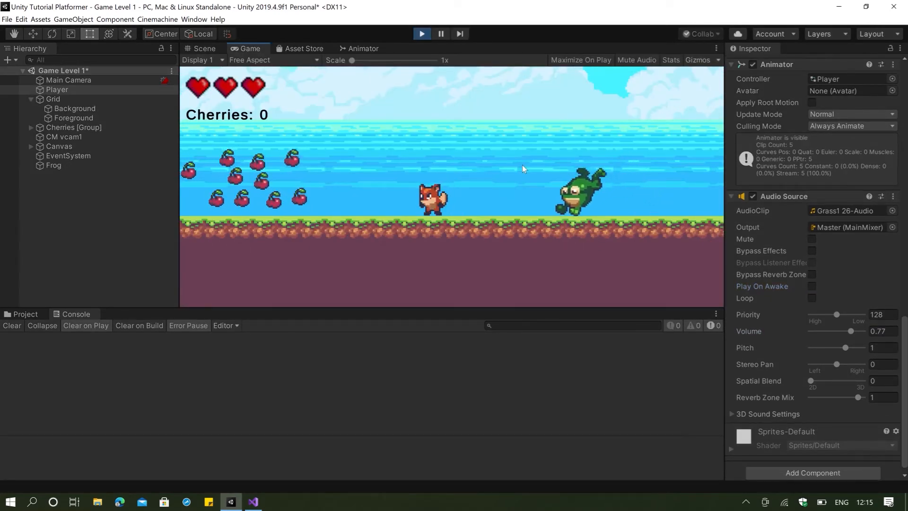
key("Left")
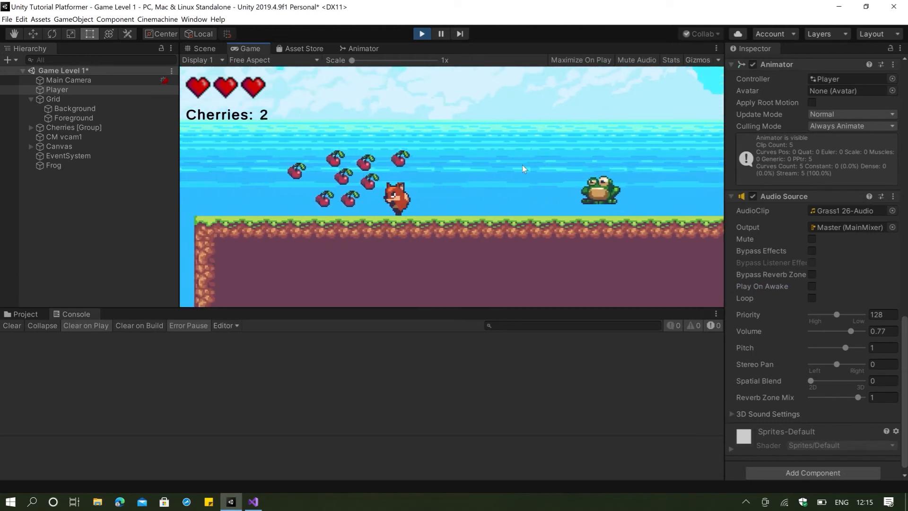
key("Right")
key("space")
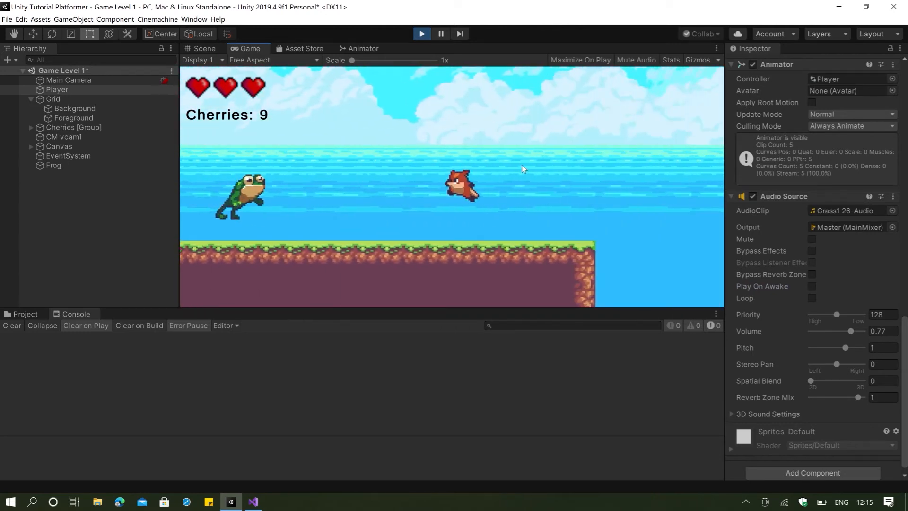
key("Left")
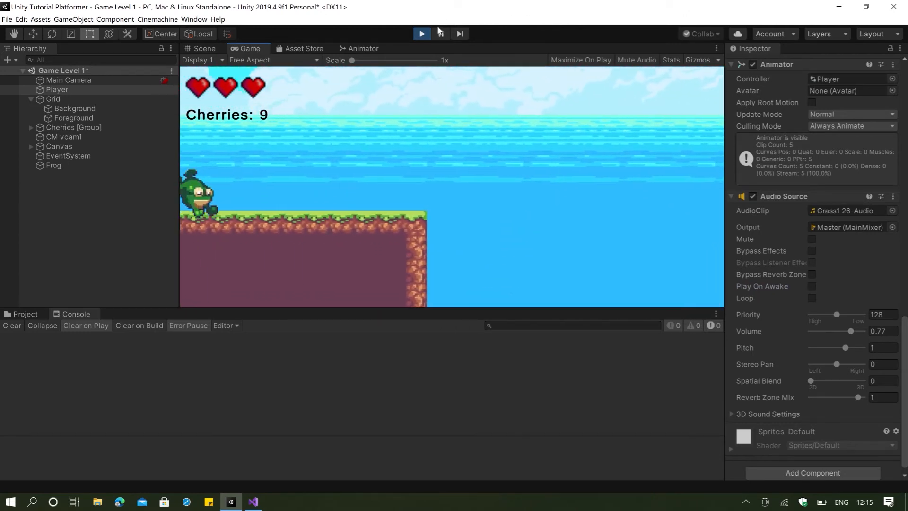
left_click(422, 34)
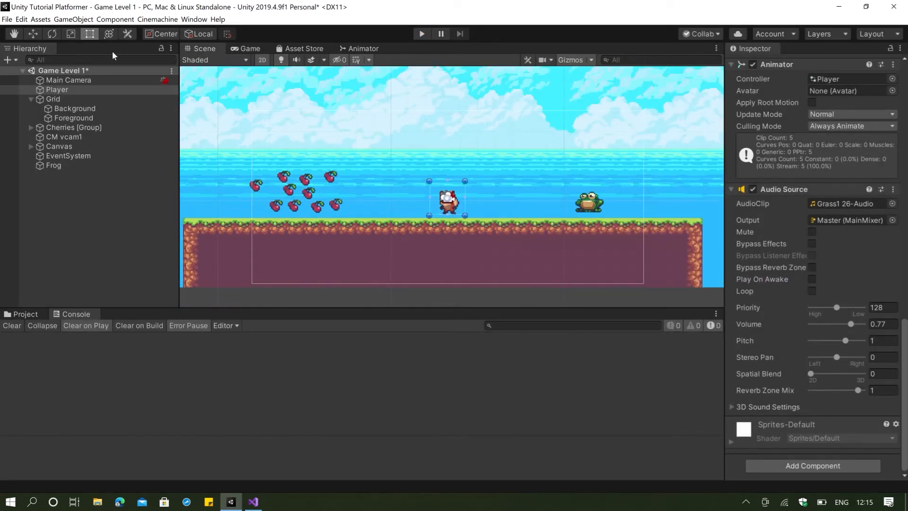
left_click(193, 19)
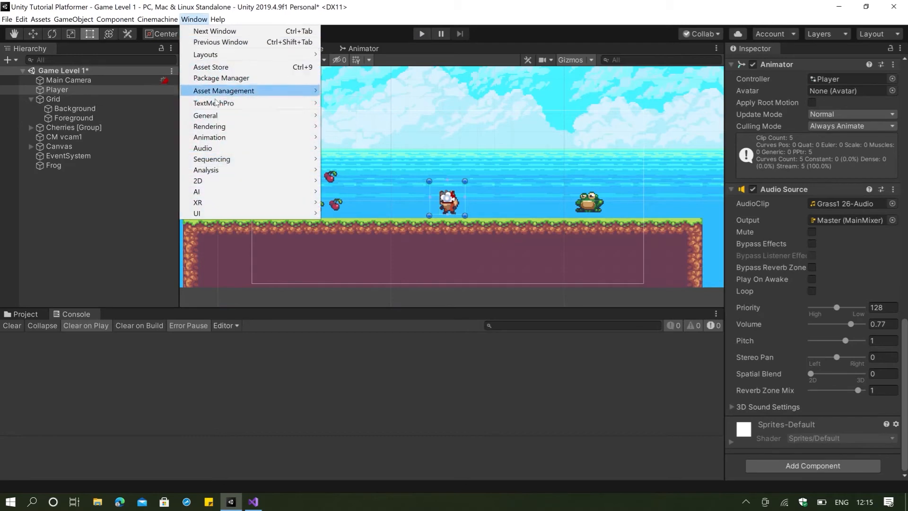
left_click(349, 138)
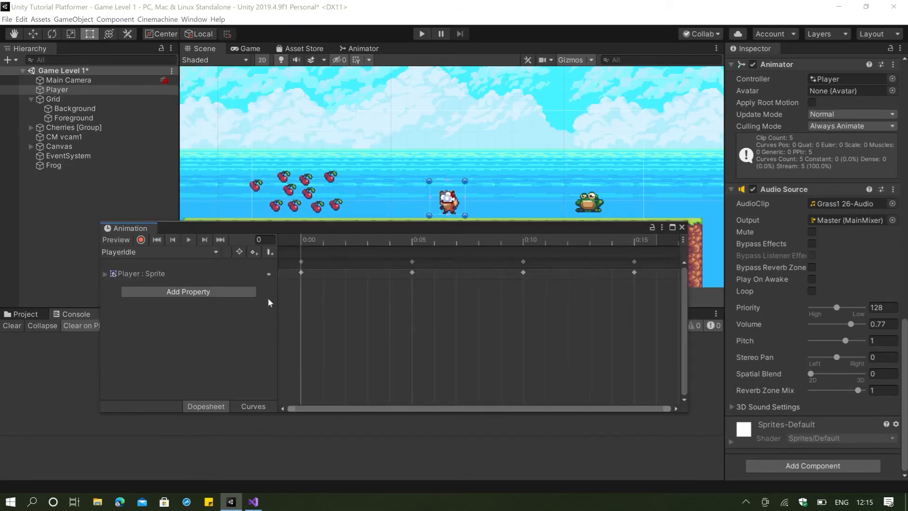
left_click(682, 226)
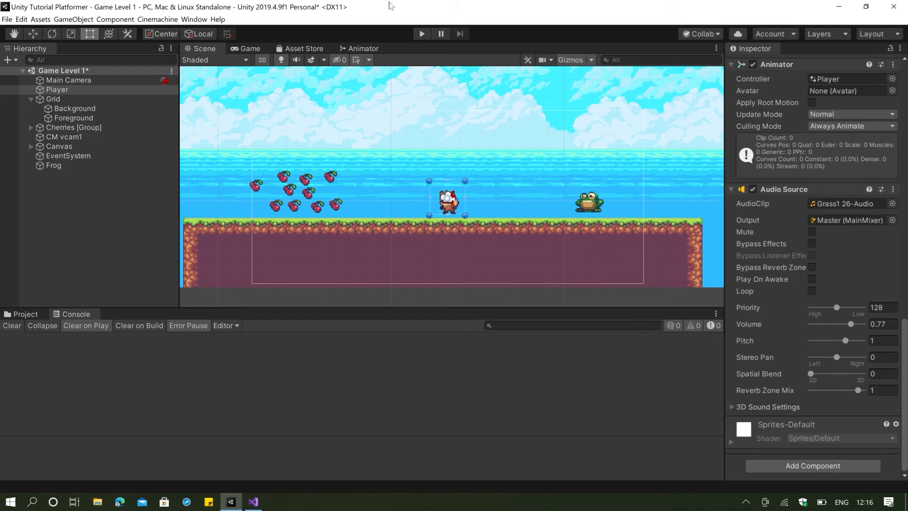
Review the PlayerFootstepGrass method and the AudioSource declaration in PlayerController.cs alongside the Player's Audio Source settings and PlayerAnimation assets in Unity
key("alt+Tab")
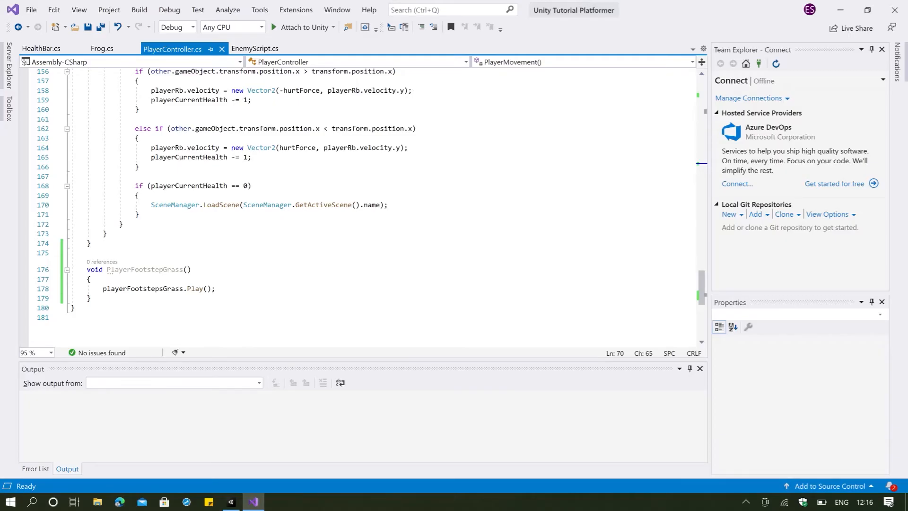
scroll(359, 204, "down", 3)
left_click(75, 221)
left_click(91, 213)
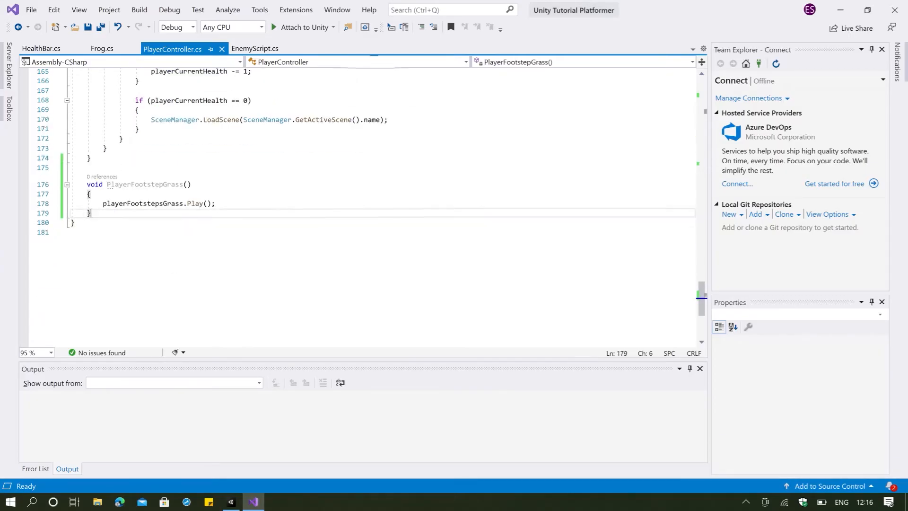
scroll(359, 204, "up", 15)
scroll(359, 203, "up", 20)
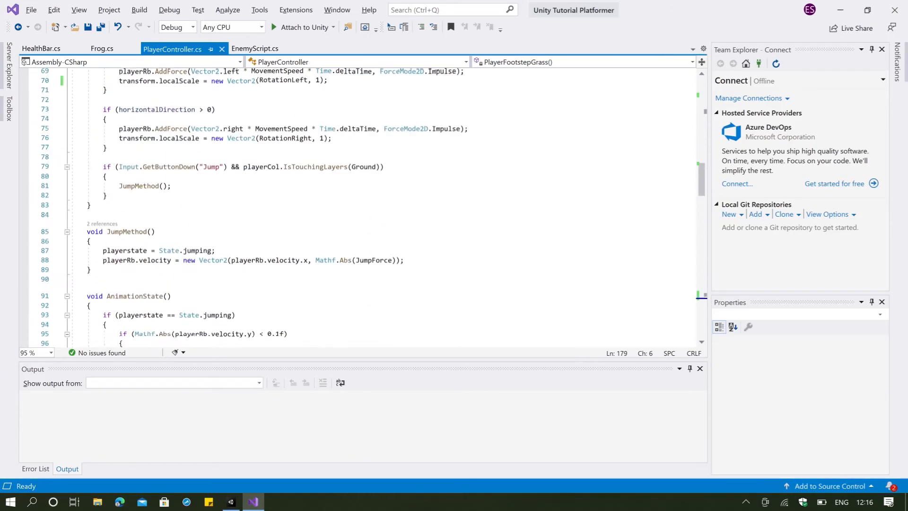
key("alt+Tab")
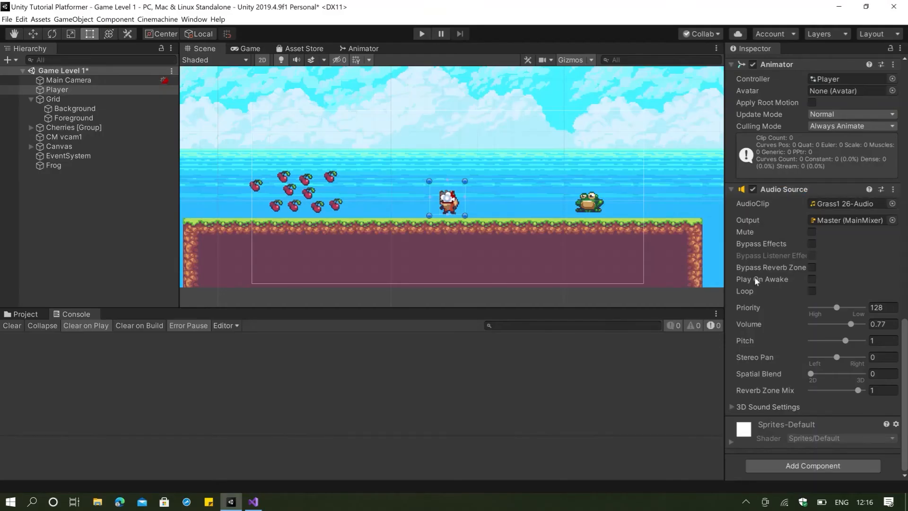
mouse_move(782, 249)
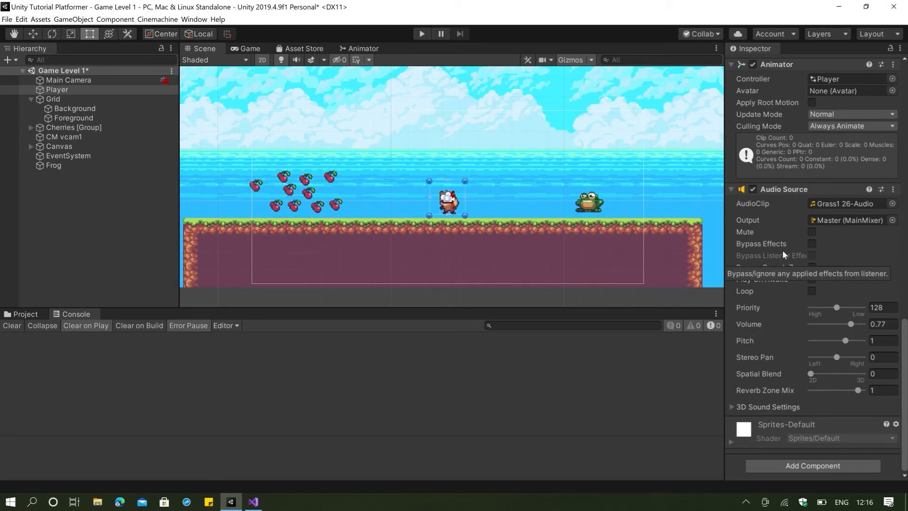
left_click(22, 314)
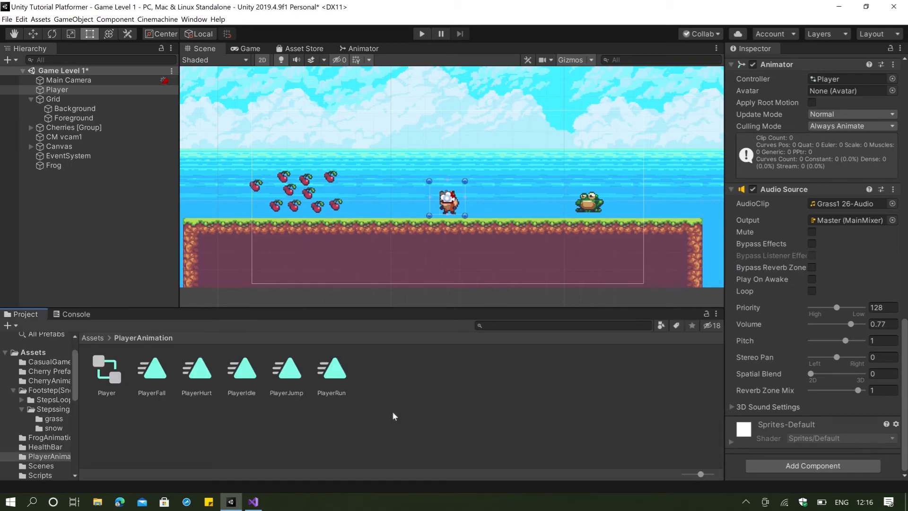
key("alt+Tab")
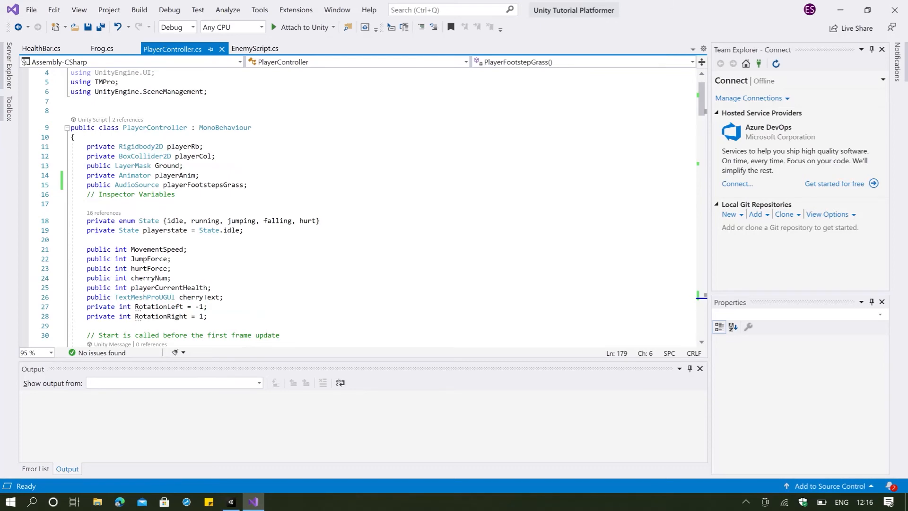
key("alt+Tab")
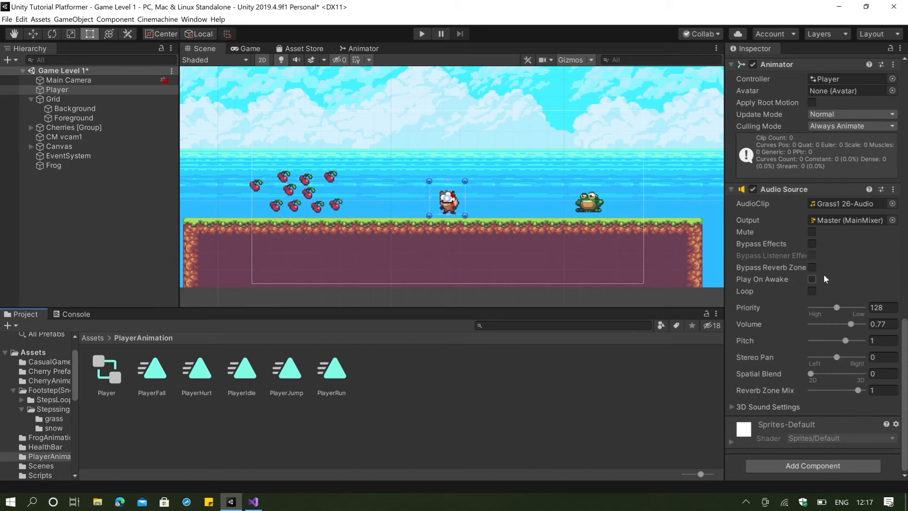
Set the Spatial Blend of the Player's grass Audio Source to 0.67 and add a second Audio Source with Play On Awake disabled
left_click_drag(810, 374, 845, 374)
left_click(819, 464)
type("Audio")
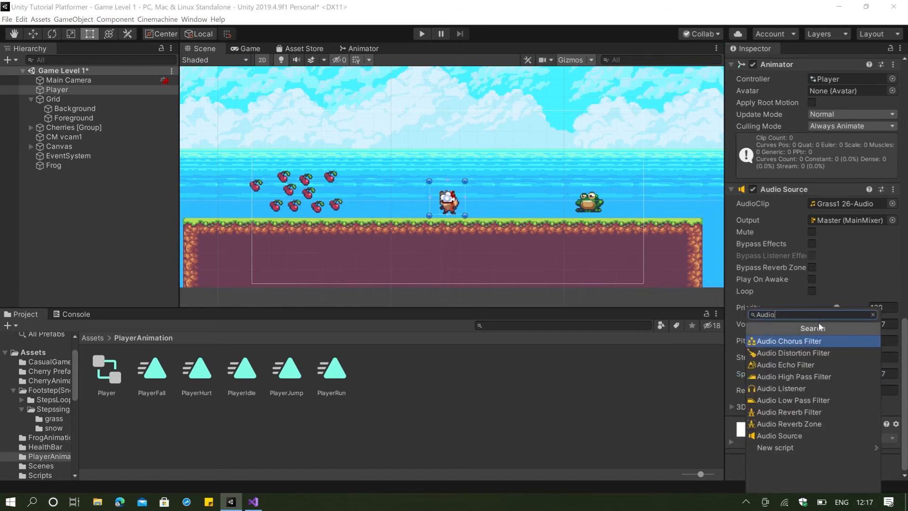
left_click(785, 436)
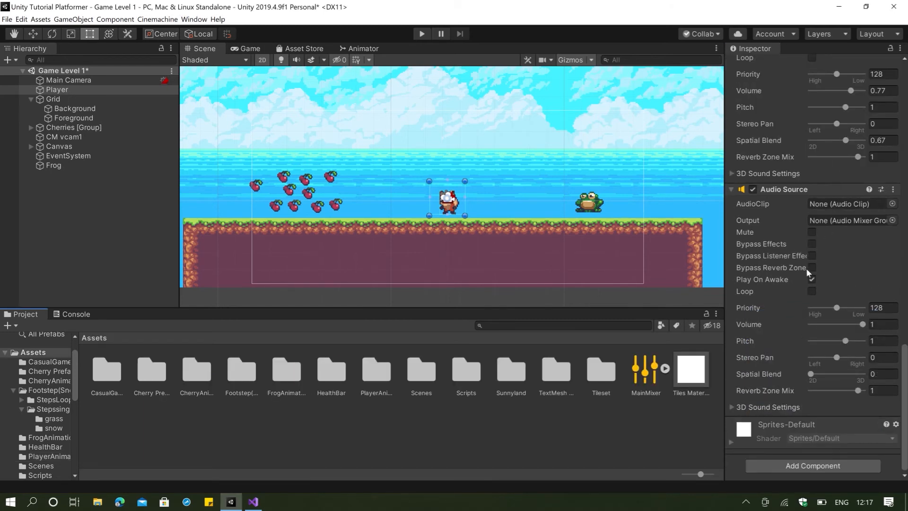
left_click(811, 280)
mouse_move(785, 313)
Preview the DM-CGS-07 sound from the CasualGameSounds folder
double_click(108, 376)
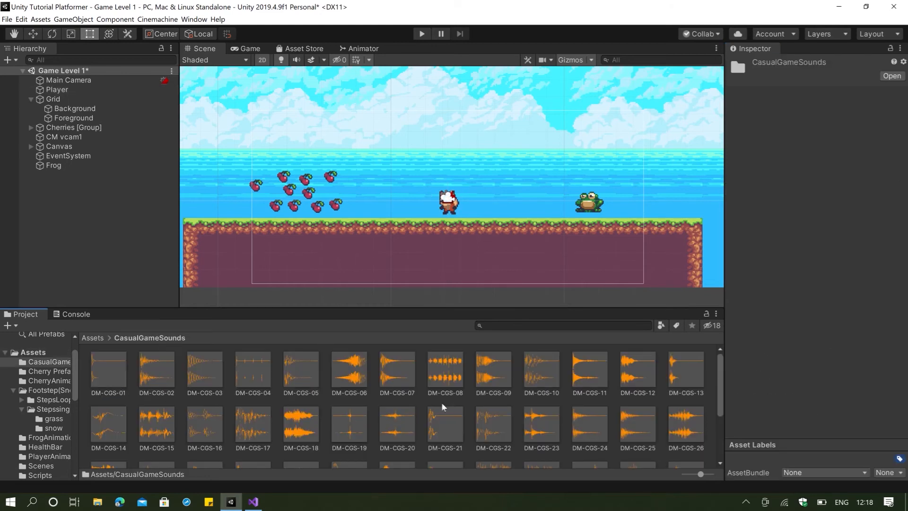
left_click(407, 371)
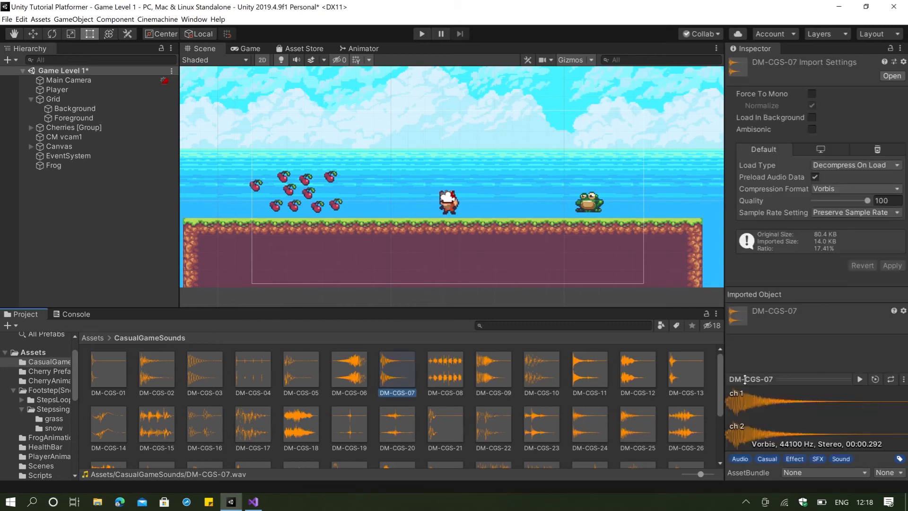
left_click(860, 380)
left_click(860, 380)
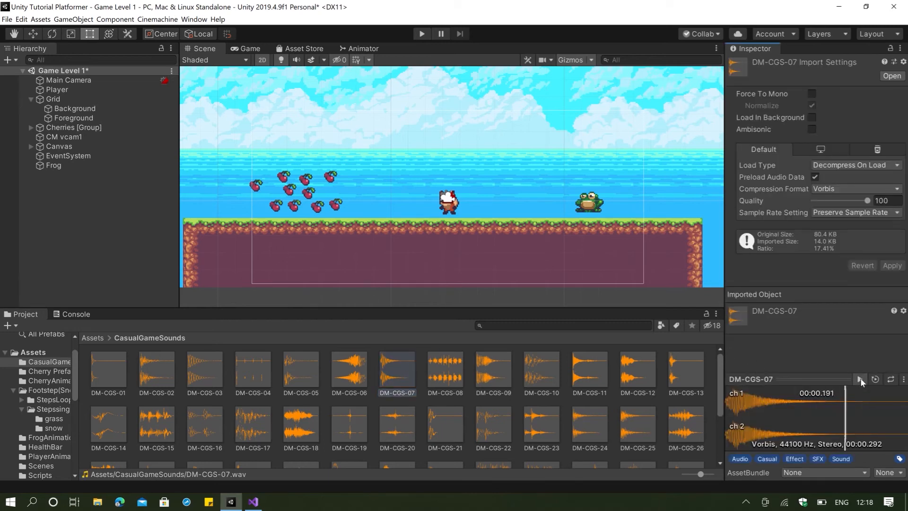
left_click(860, 379)
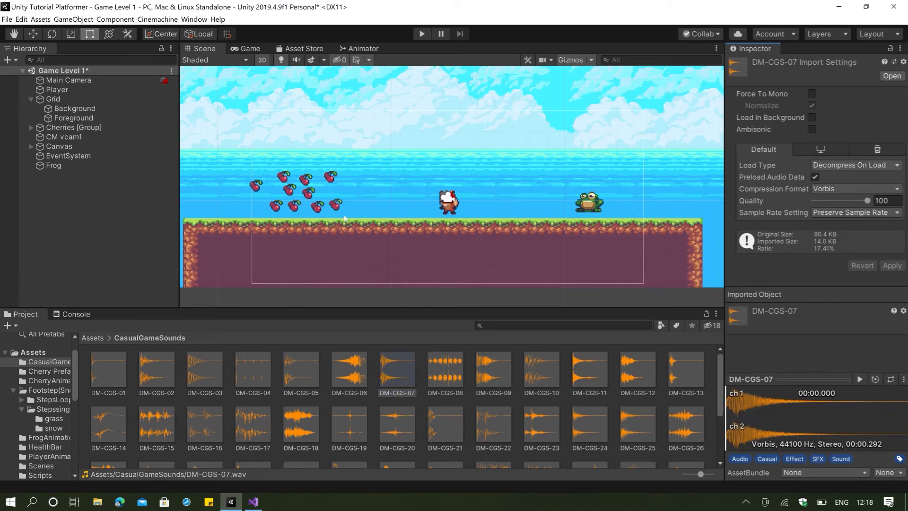
Assign DM-CGS-07 as the clip of the Player's second Audio Source and route its output to Master (MainMixer)
left_click(73, 90)
scroll(813, 304, "down", 10)
scroll(812, 304, "down", 9)
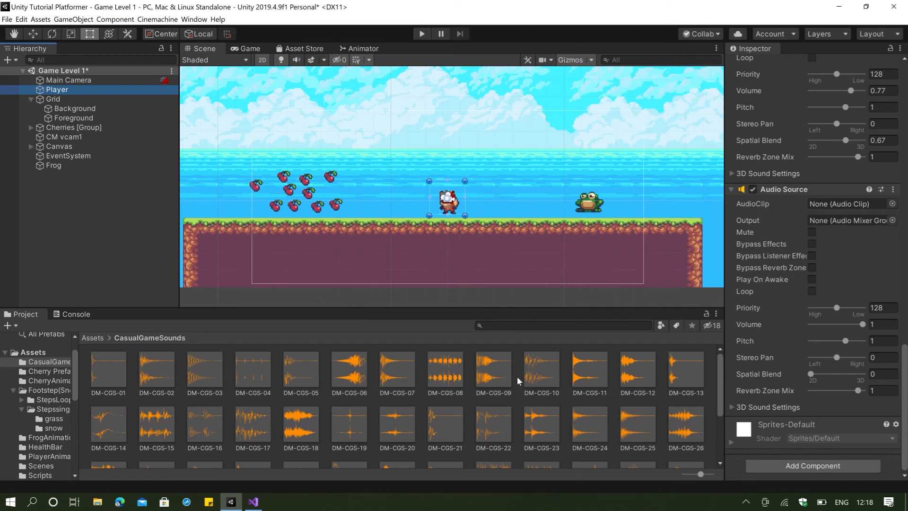
left_click_drag(402, 373, 836, 205)
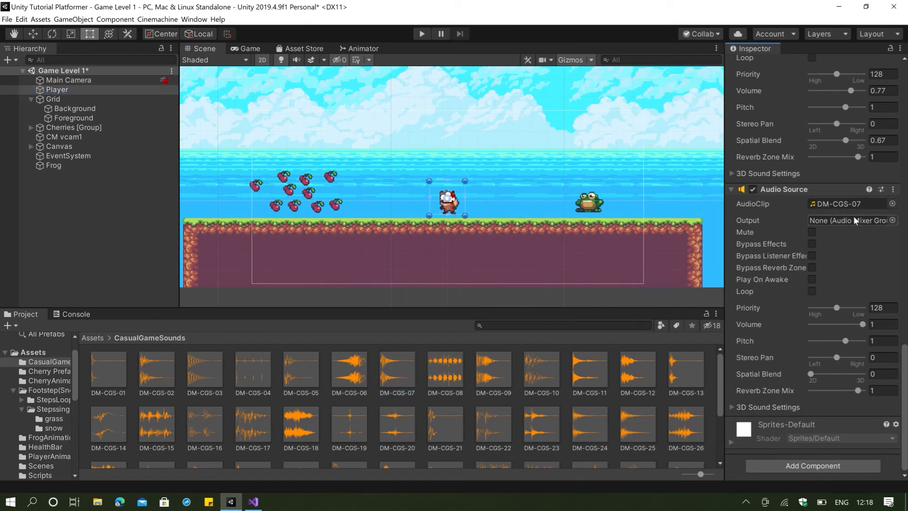
left_click(892, 221)
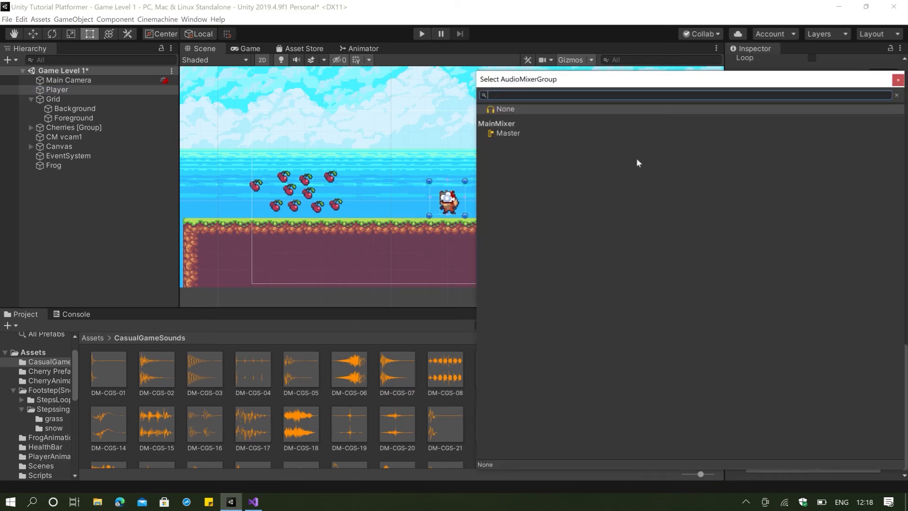
left_click(804, 134)
left_click(897, 81)
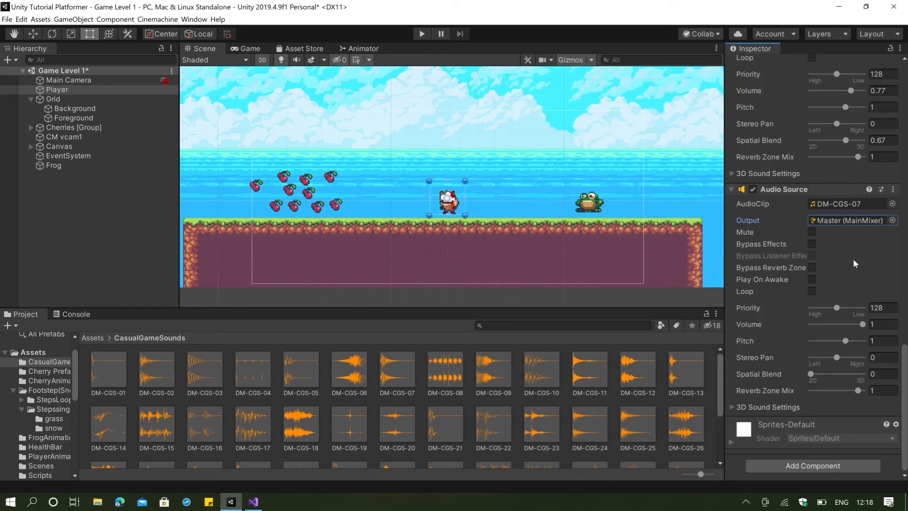
left_click(93, 338)
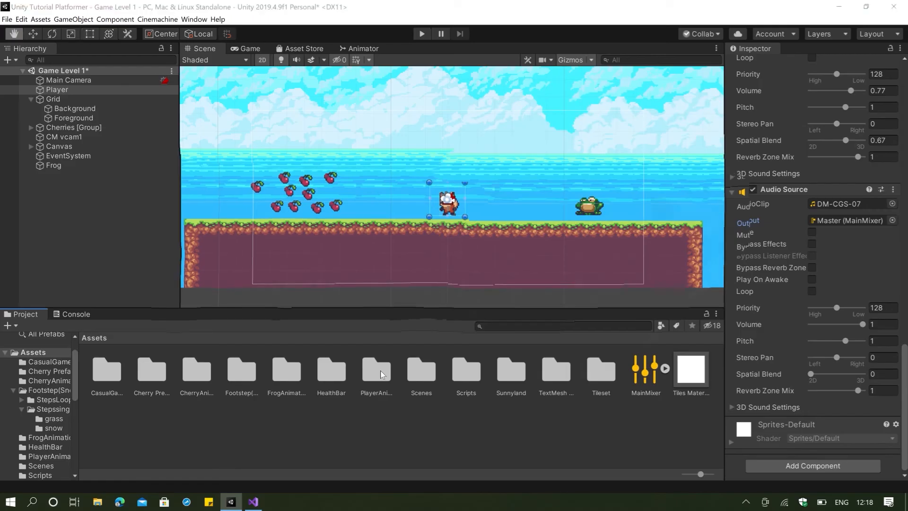
In PlayerController.cs, declare public AudioSource playerCherry; below playerFootstepsGrass and save the script
key("alt+Tab")
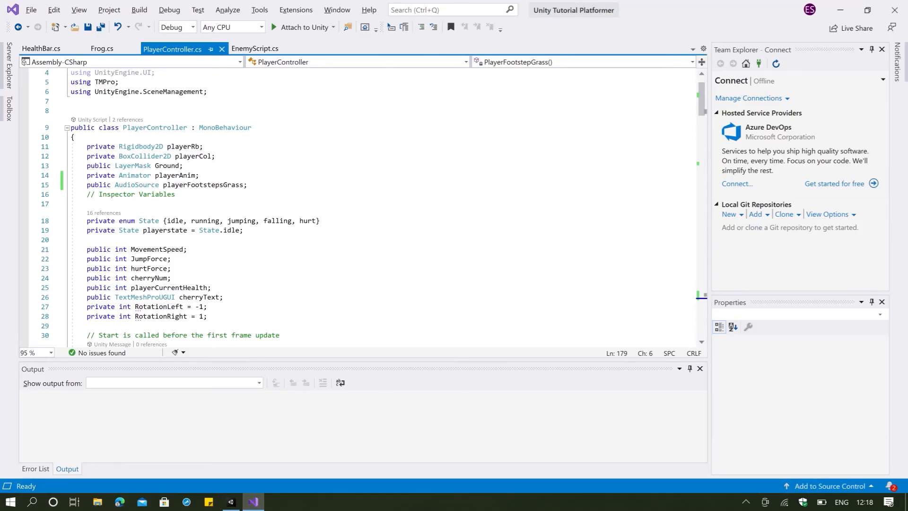
left_click(246, 184)
key("Return")
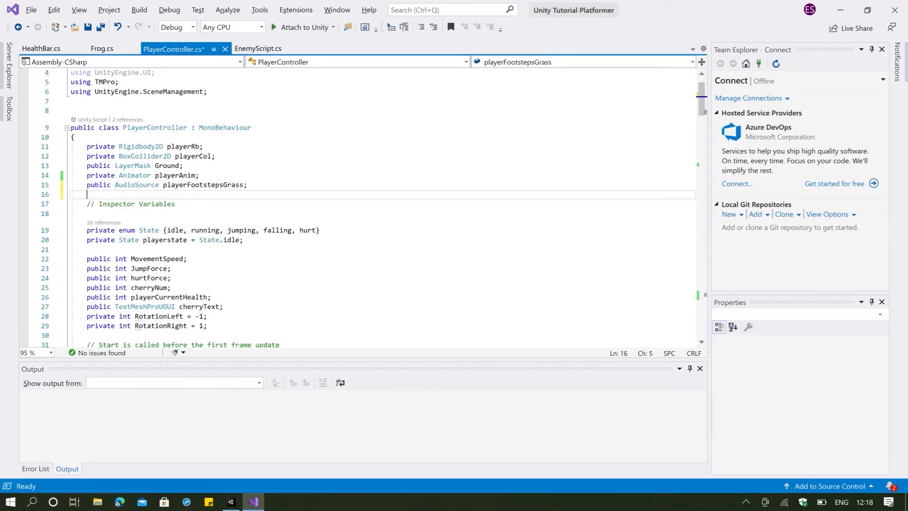
type("public Audio")
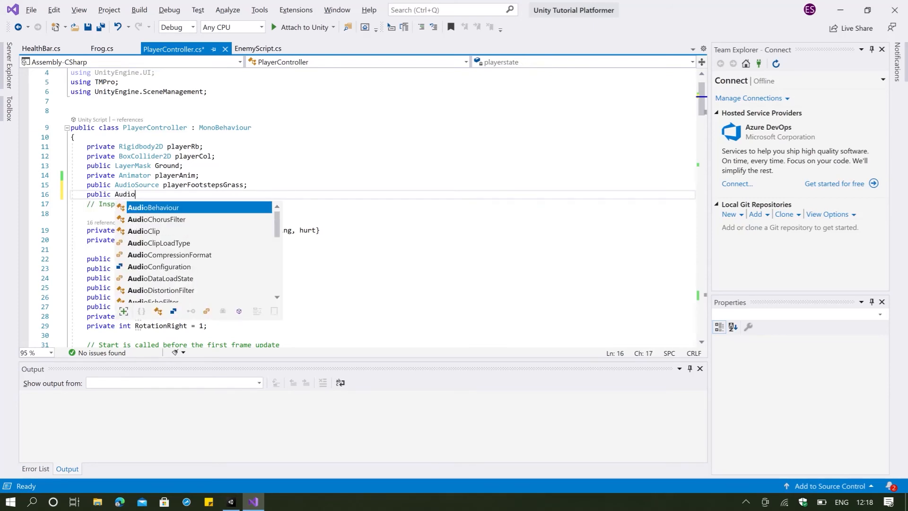
type("Source")
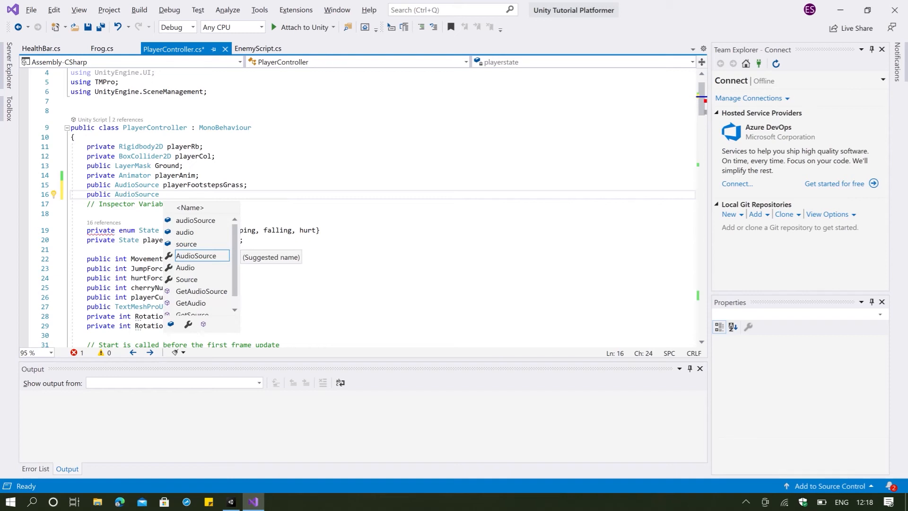
type("player")
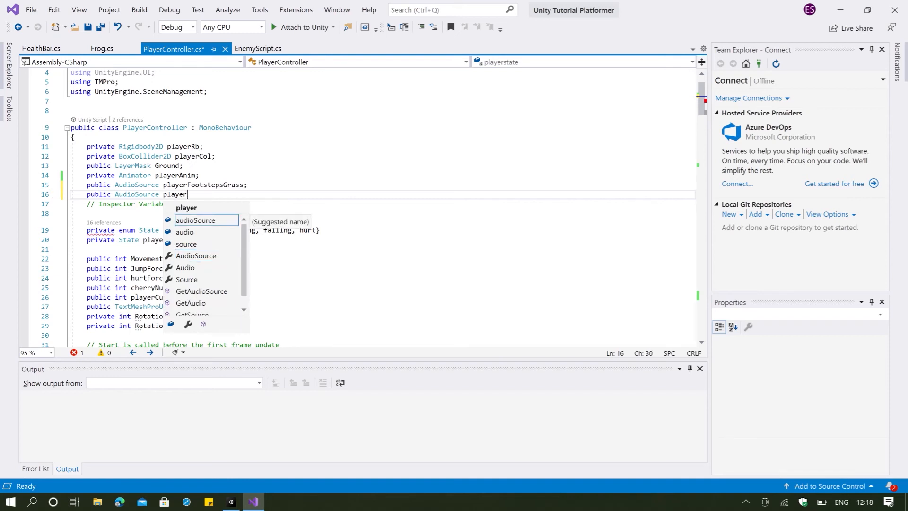
type("Cherry;")
key("ctrl+s")
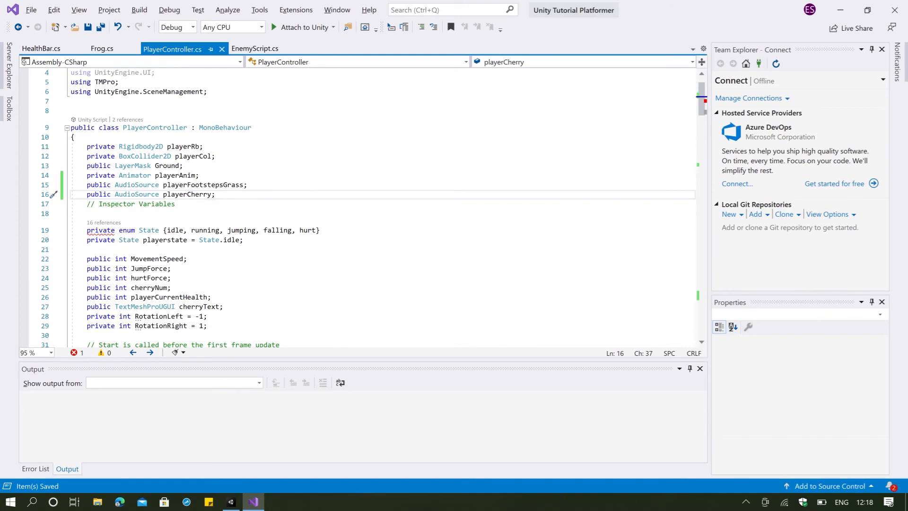
Return to Unity, select the Player, and check its Player Controller fields and both Audio Sources
key("alt+Tab")
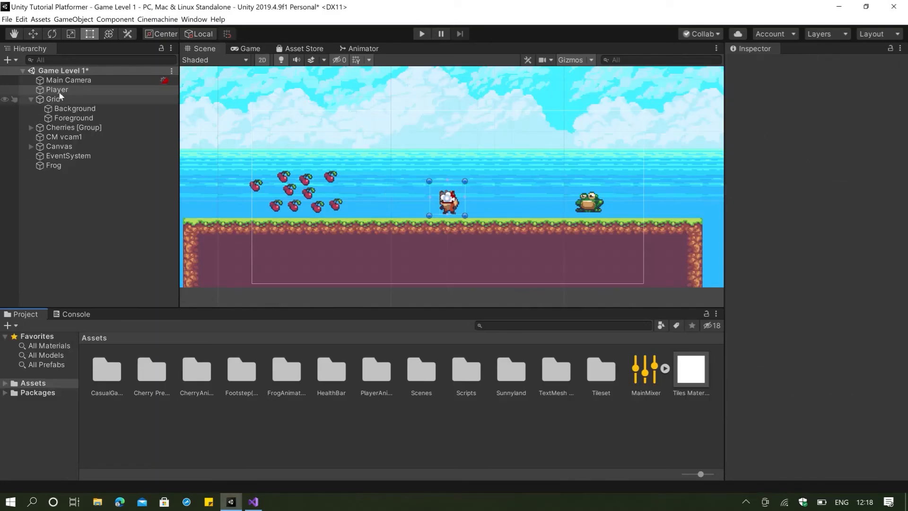
left_click(67, 90)
scroll(796, 244, "down", 15)
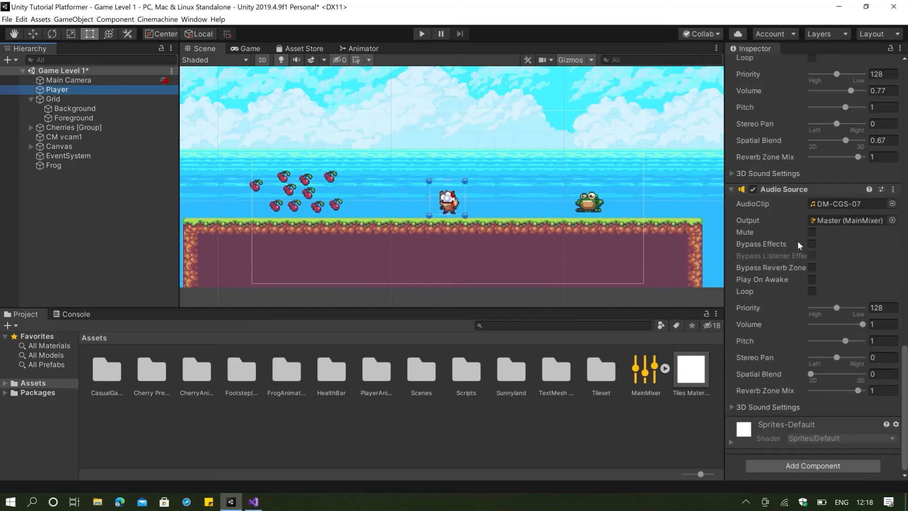
scroll(798, 238, "up", 5)
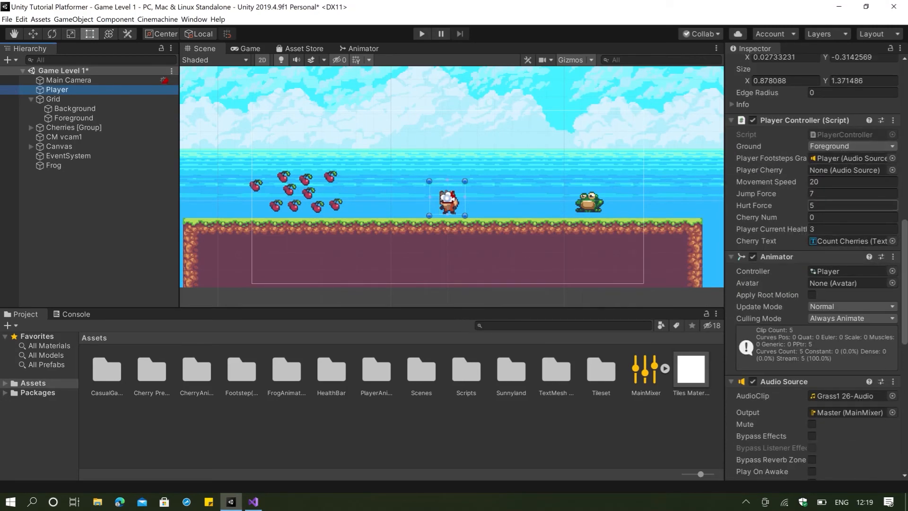
scroll(849, 213, "down", 5)
Try to place the Player's DM-CGS-07 Audio Source into the Player Cherry field of the Player Controller
left_click_drag(785, 188, 816, 52)
left_click_drag(811, 104, 785, 296)
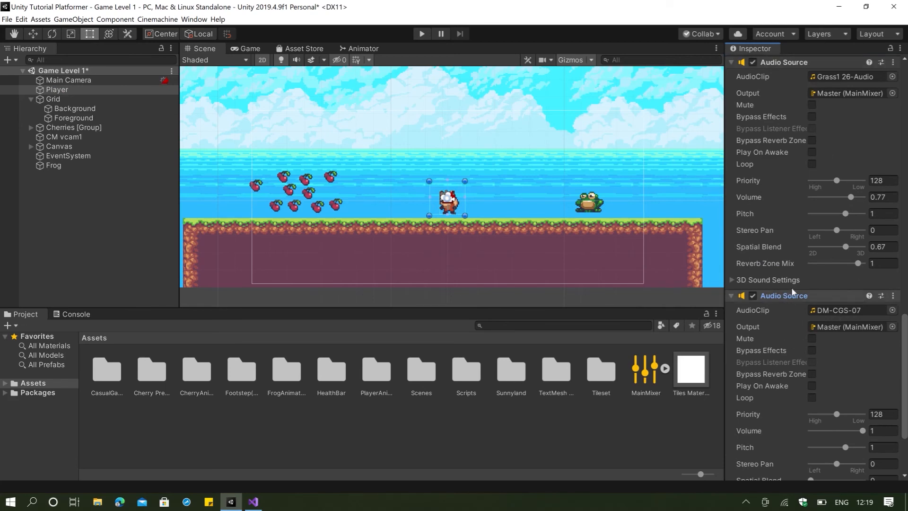
scroll(801, 277, "up", 6)
scroll(813, 241, "up", 8)
scroll(847, 179, "down", 4)
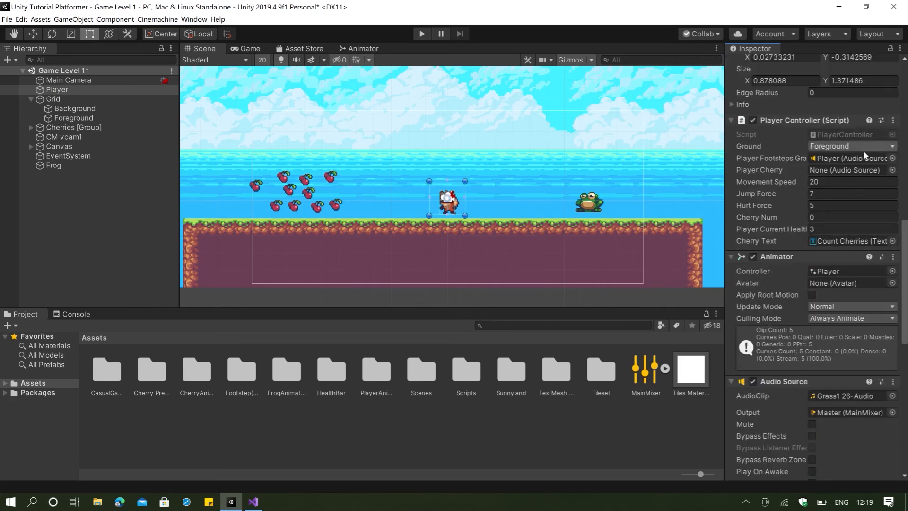
left_click(892, 170)
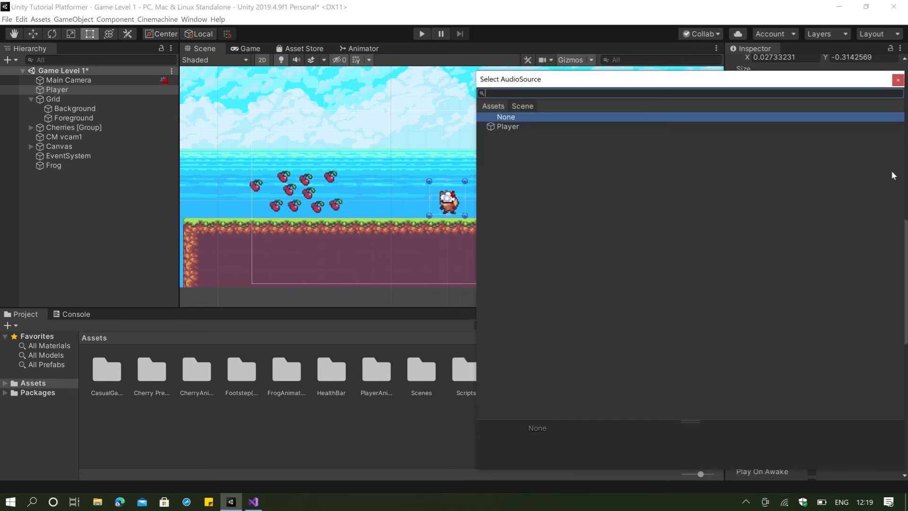
left_click(508, 127)
key("Up")
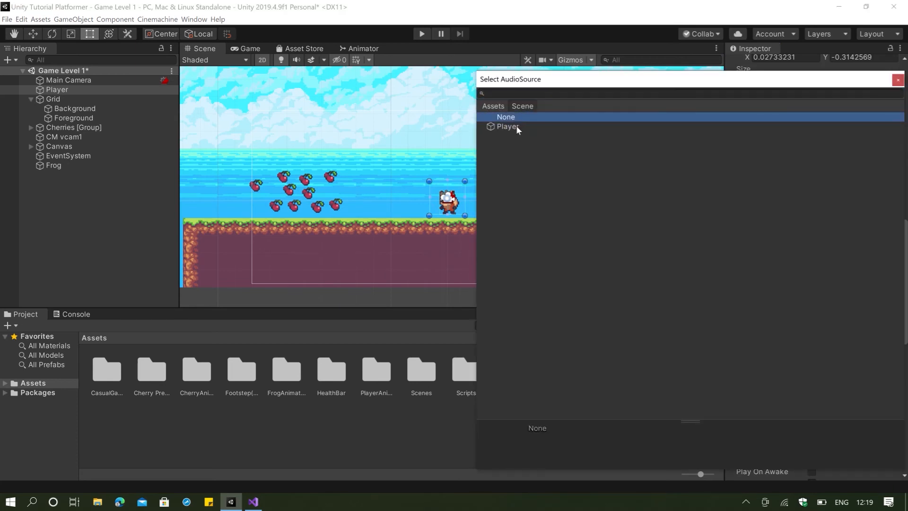
left_click(897, 79)
Try to move the Player's DM-CGS-07 Audio Source component up to the Player Controller's Player Cherry field
scroll(850, 217, "down", 10)
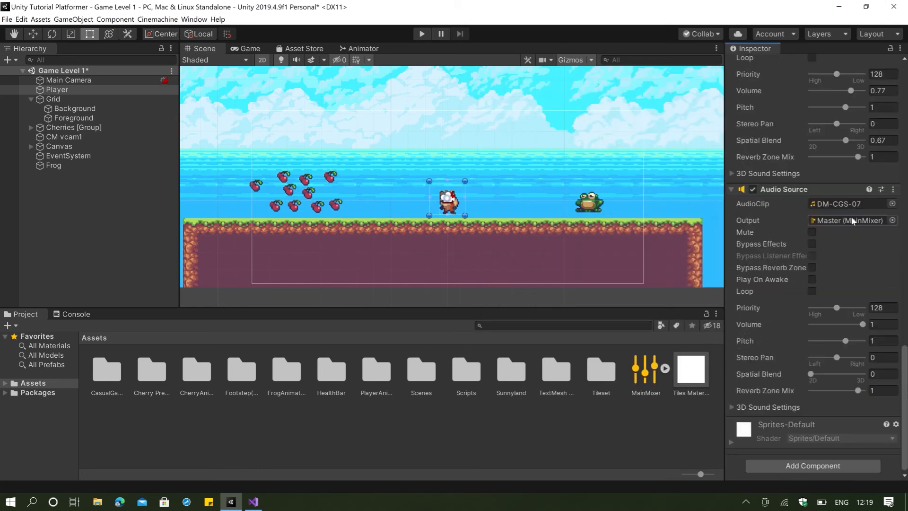
left_click_drag(769, 188, 791, 310)
scroll(807, 253, "up", 3)
left_click_drag(782, 170, 795, 440)
Collapse the Player's Grass1 26-Audio Audio Source and Animator components, and assign the DM-CGS-07 Audio Source to Player Cherry
scroll(810, 345, "up", 5)
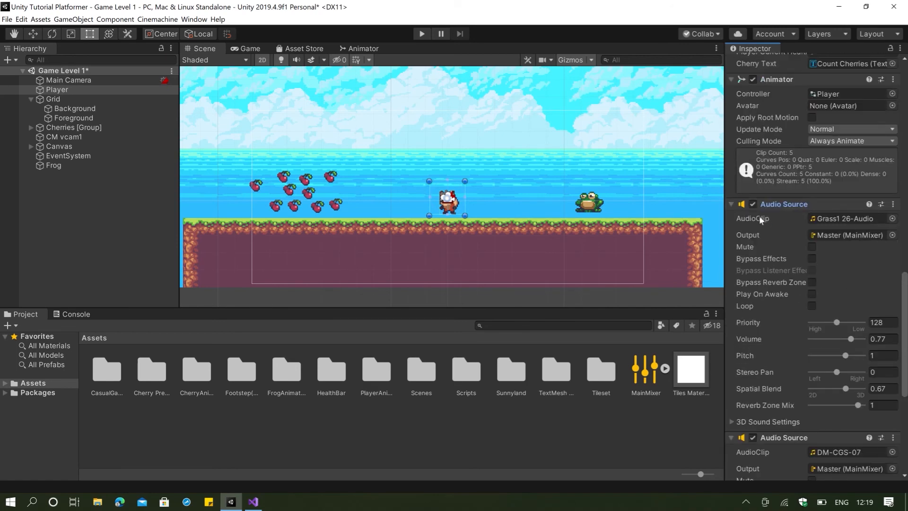
left_click(731, 204)
scroll(765, 199, "up", 3)
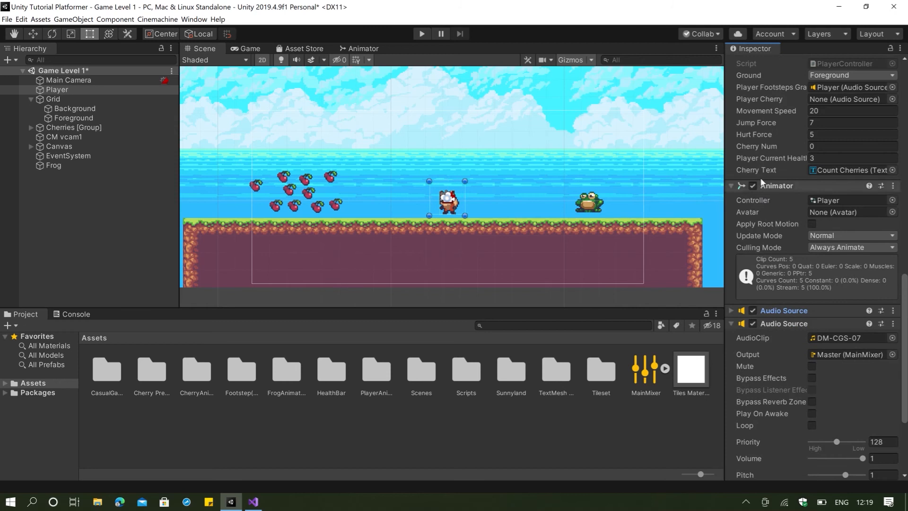
left_click(731, 186)
scroll(820, 213, "up", 3)
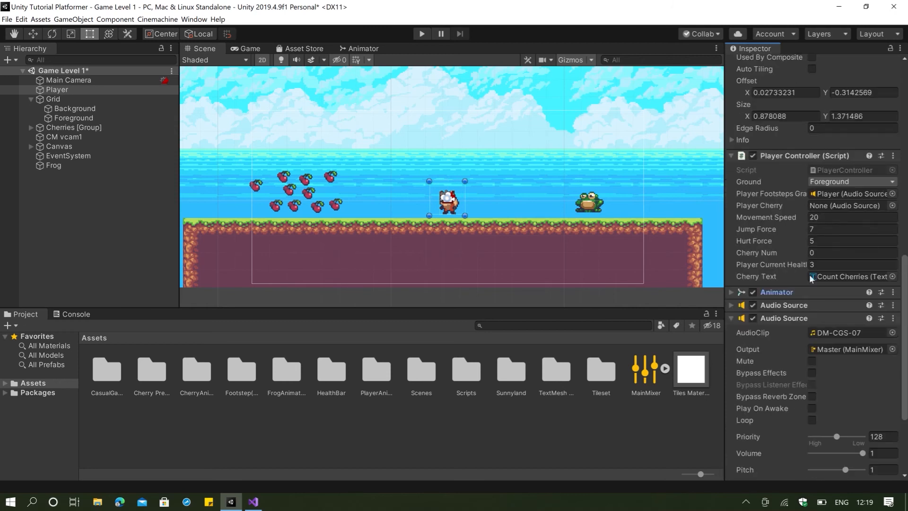
left_click_drag(782, 319, 847, 208)
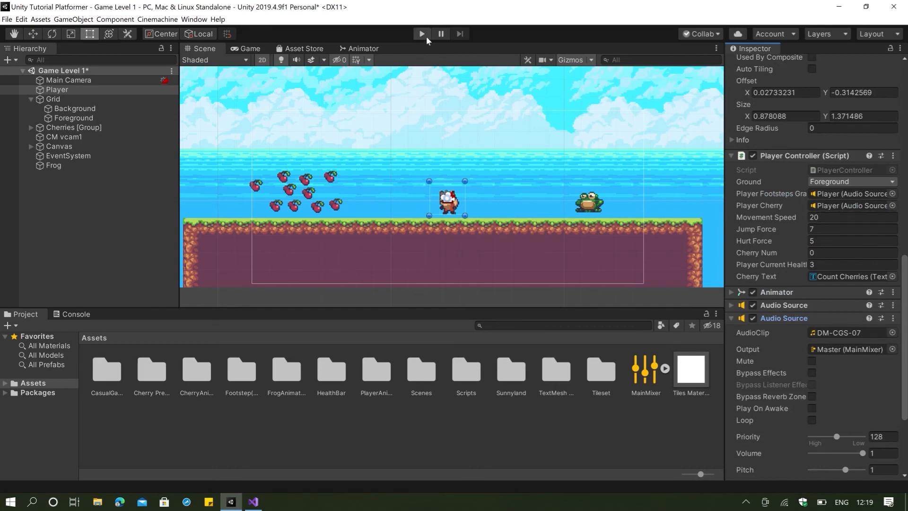
Switch to Visual Studio and insert an empty line above Destroy(collision.gameObject); in the Cherries check of OnTriggerEnter2D
key("alt+Tab")
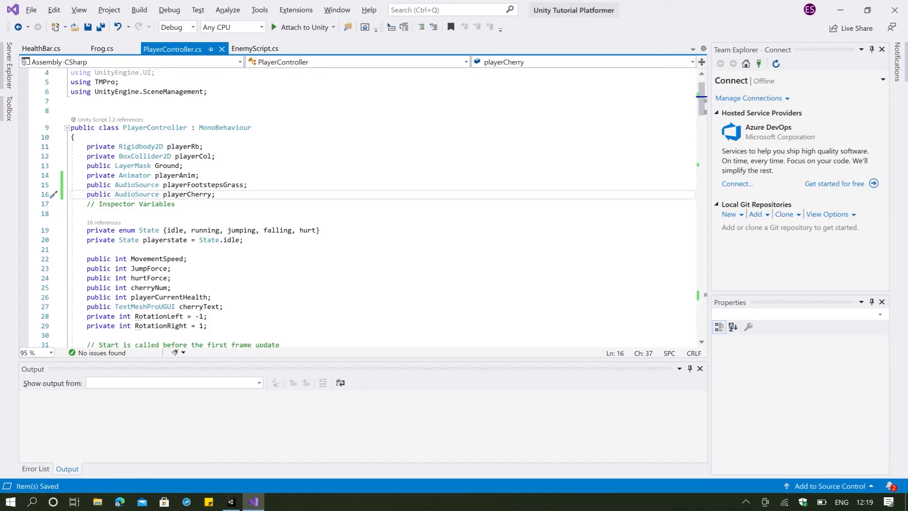
scroll(359, 203, "down", 6)
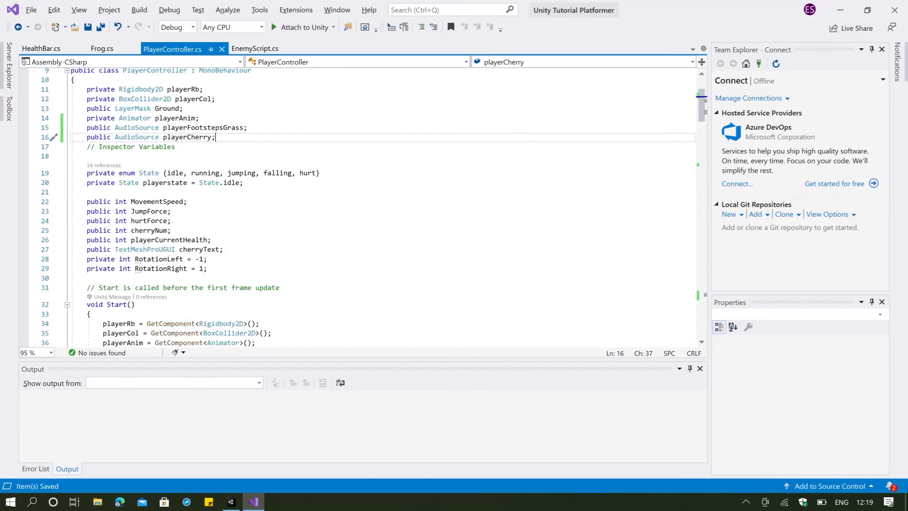
scroll(359, 203, "down", 3)
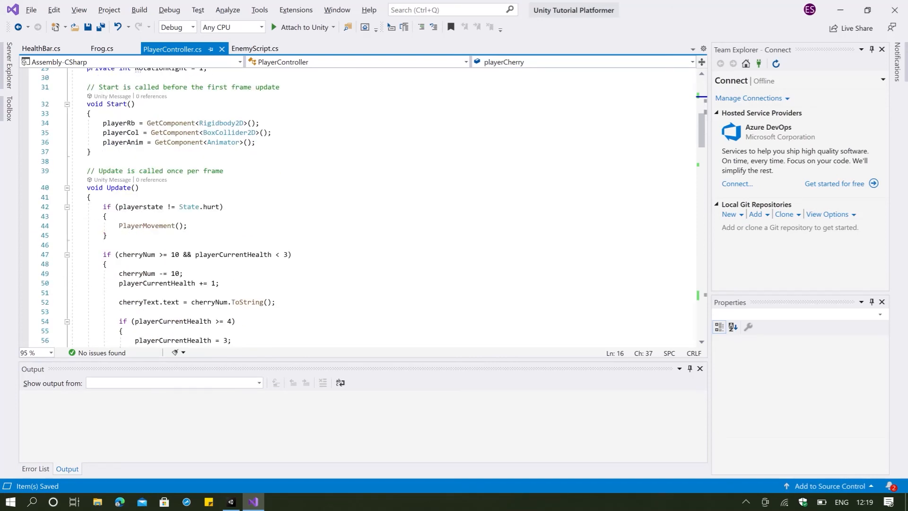
scroll(359, 203, "down", 2)
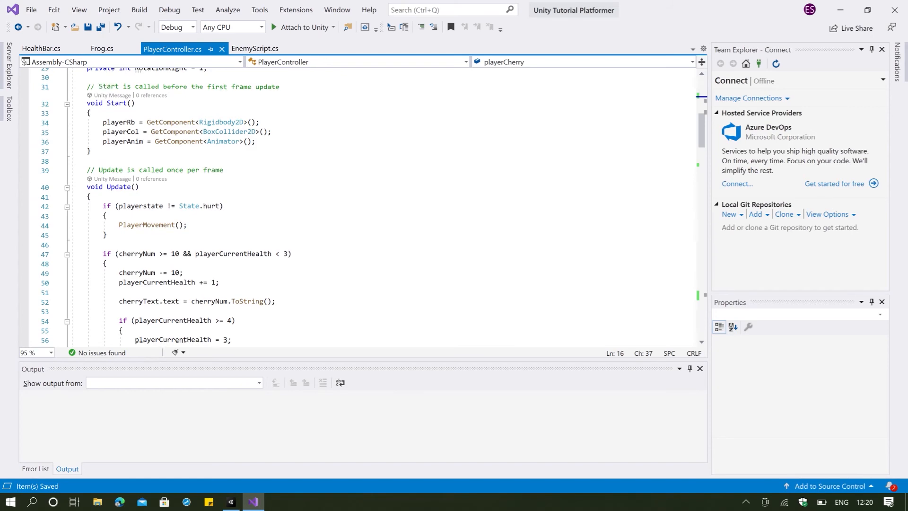
scroll(360, 204, "down", 6)
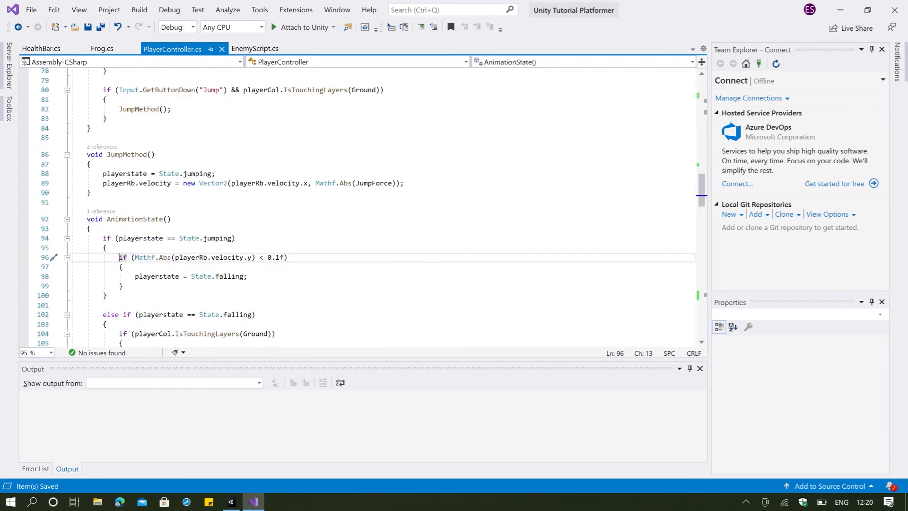
scroll(360, 204, "down", 12)
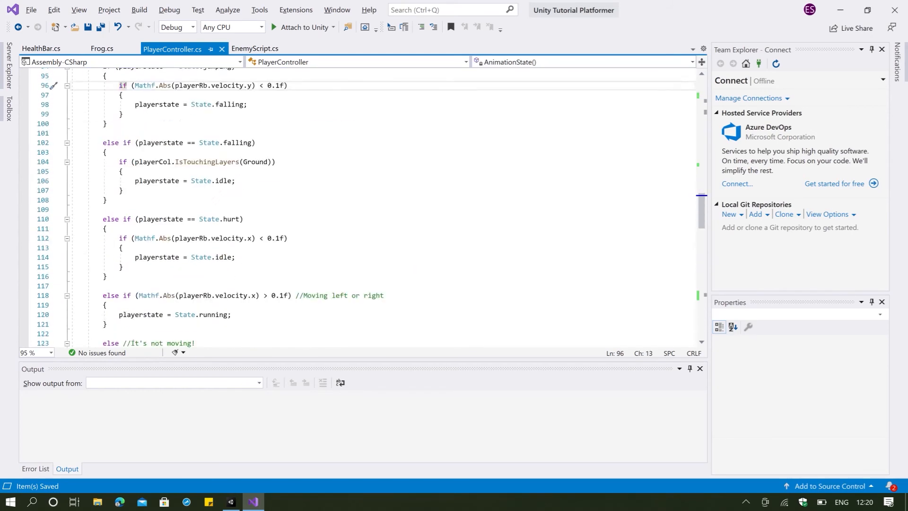
scroll(359, 203, "down", 1)
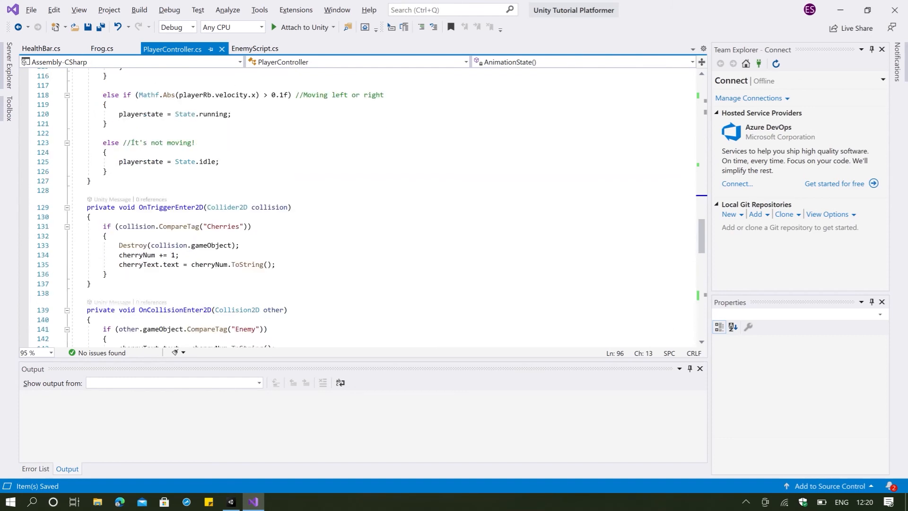
left_click(113, 236)
left_click(115, 245)
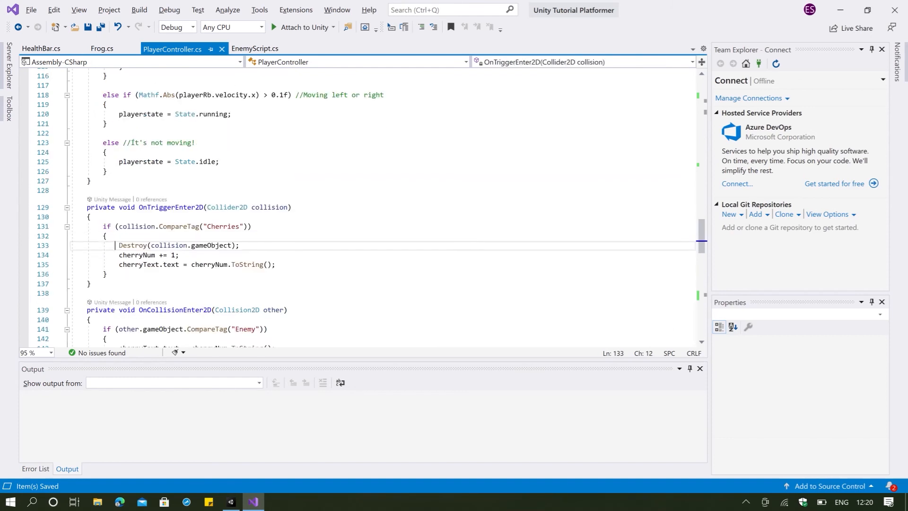
left_click(108, 236)
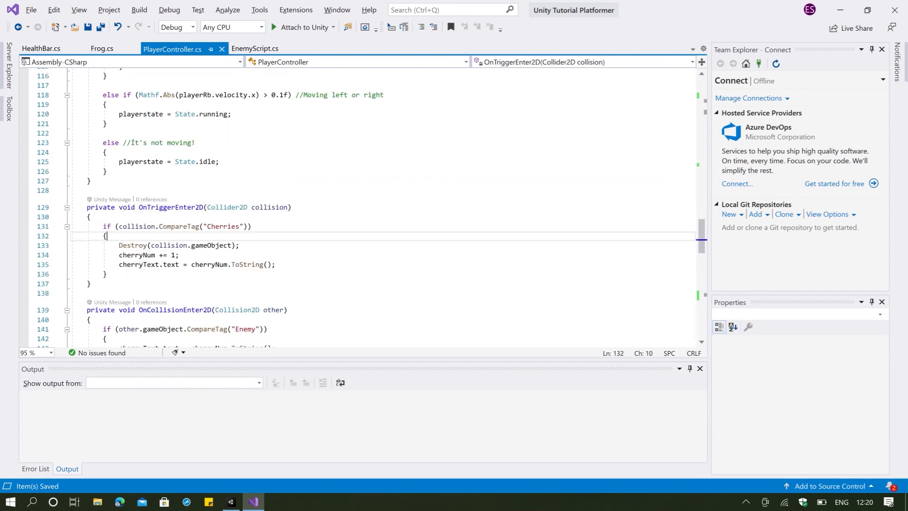
key("Down")
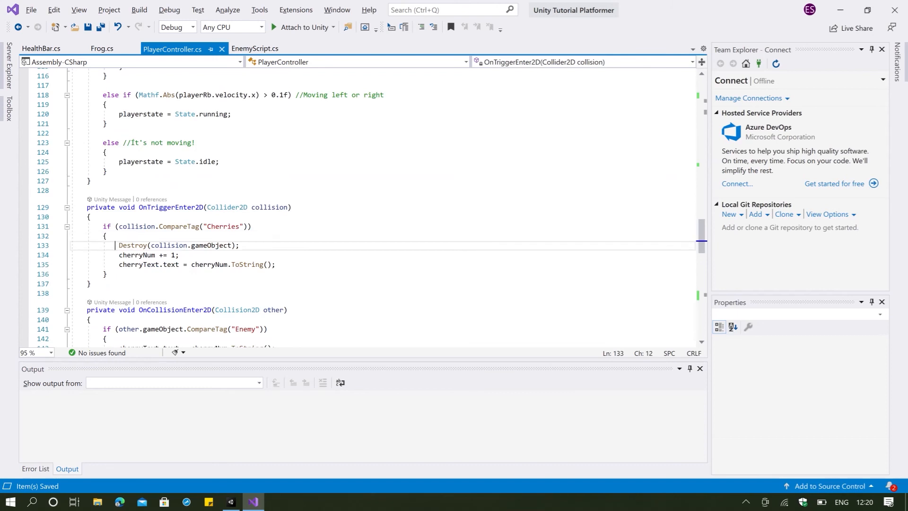
key("Right")
key("Return")
key("Up")
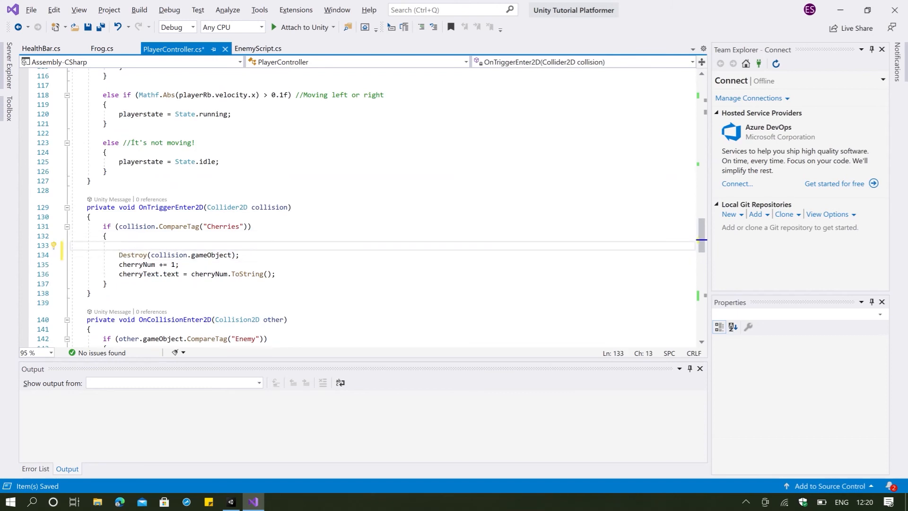
Write playerCherry.Play(); on the empty line above the Destroy call and save PlayerController.cs
type("plYWE")
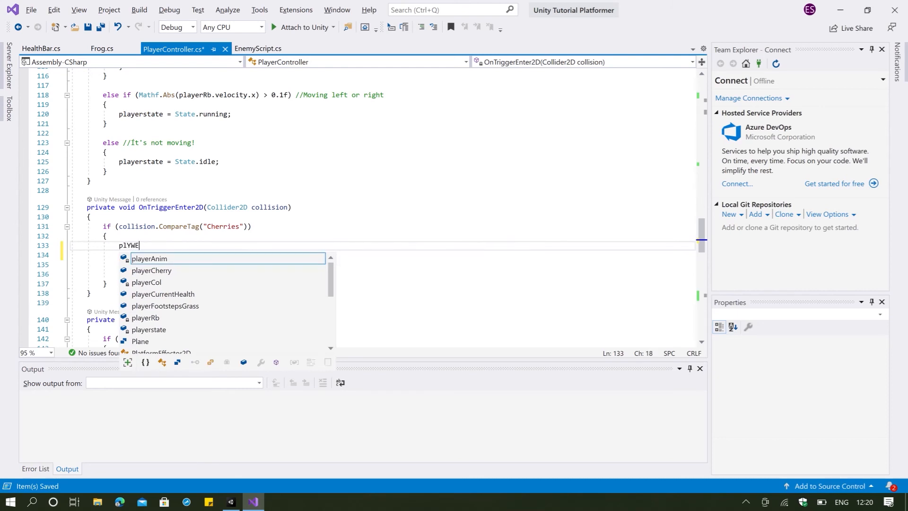
key("Down")
key("Down")
key("Tab")
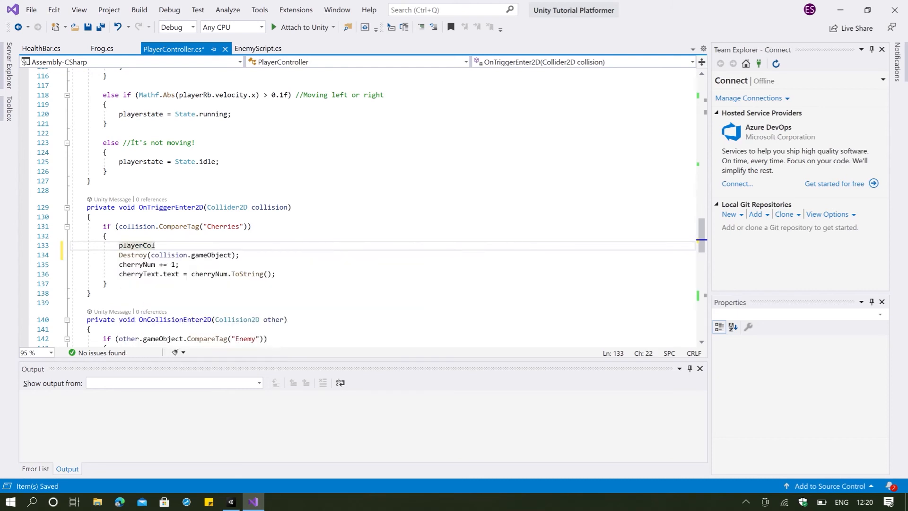
key("BackSpace")
key("BackSpace")
key("BackSpace")
type("Cherry.play")
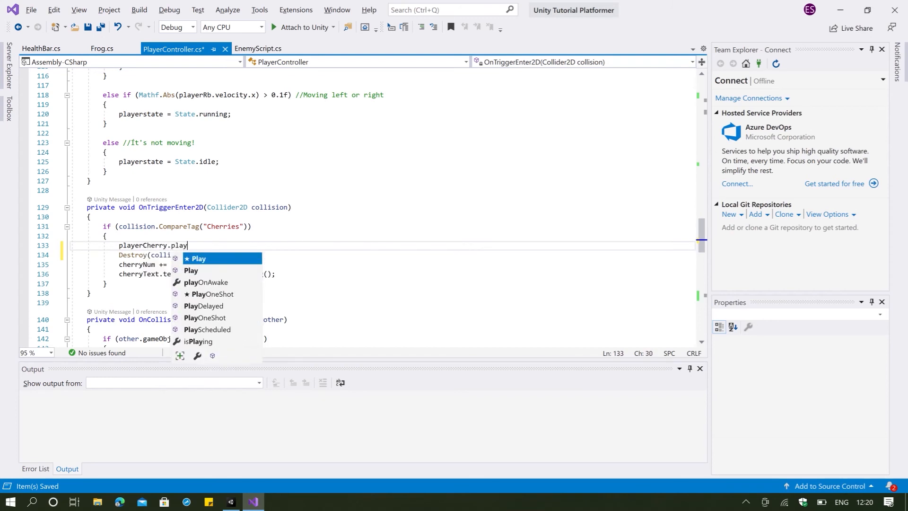
type("();")
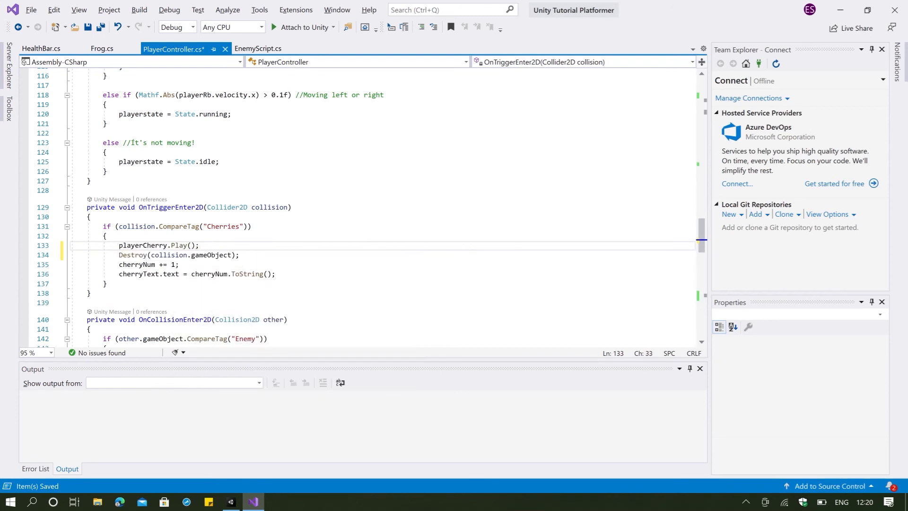
key("ctrl+s")
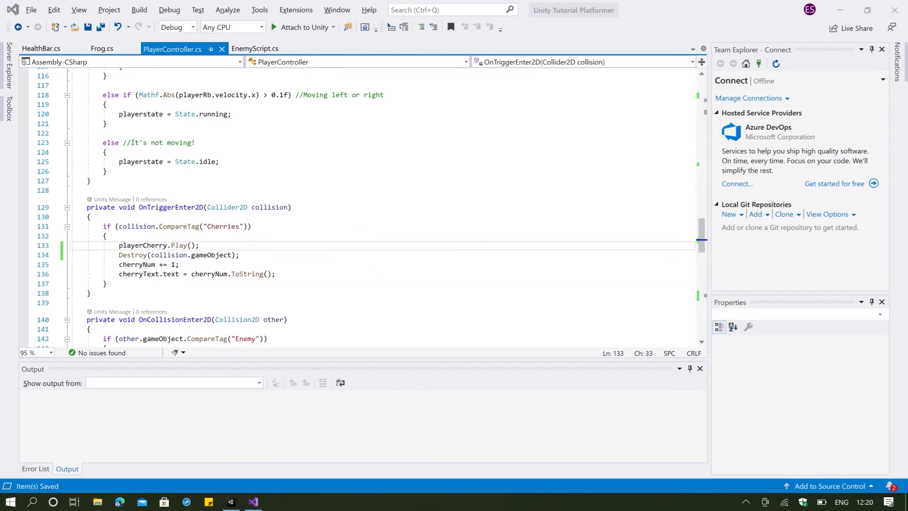
Return to Unity and run the game, moving the fox through the cherries to test the pickup sound
key("alt+Tab")
key("alt+Tab")
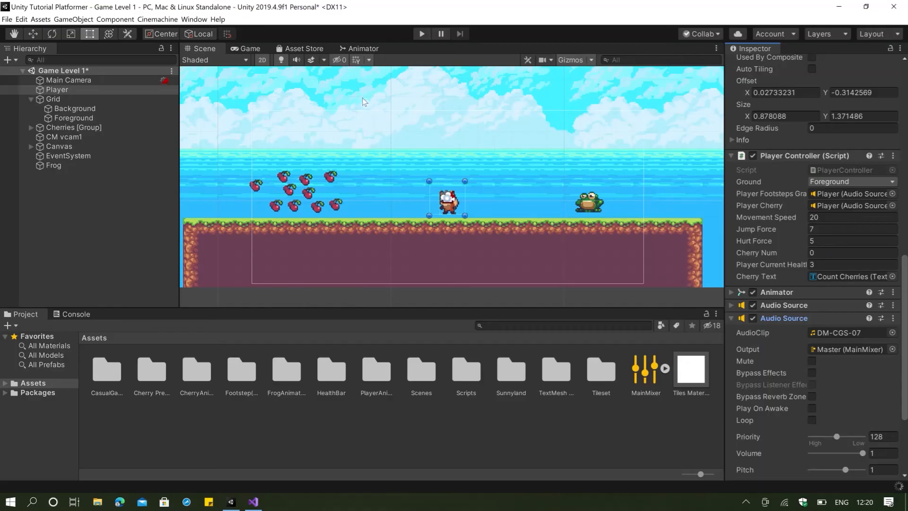
left_click(422, 34)
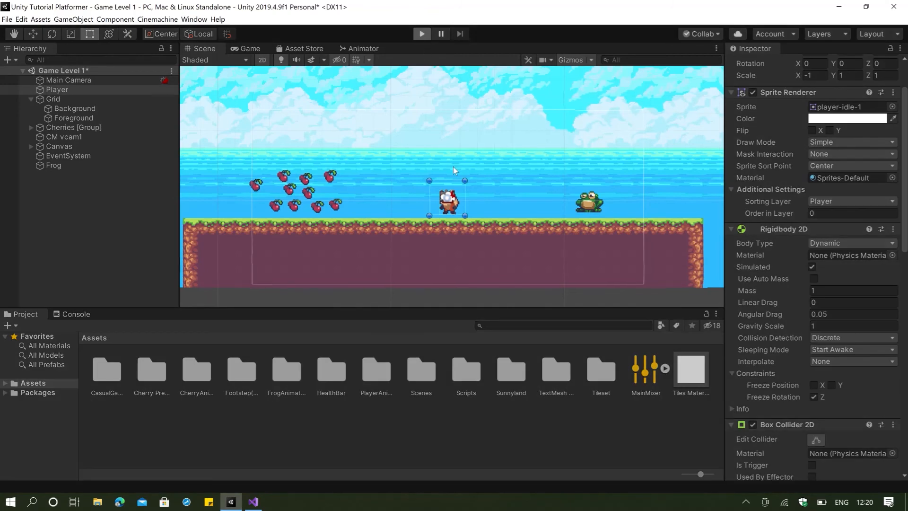
key("Left")
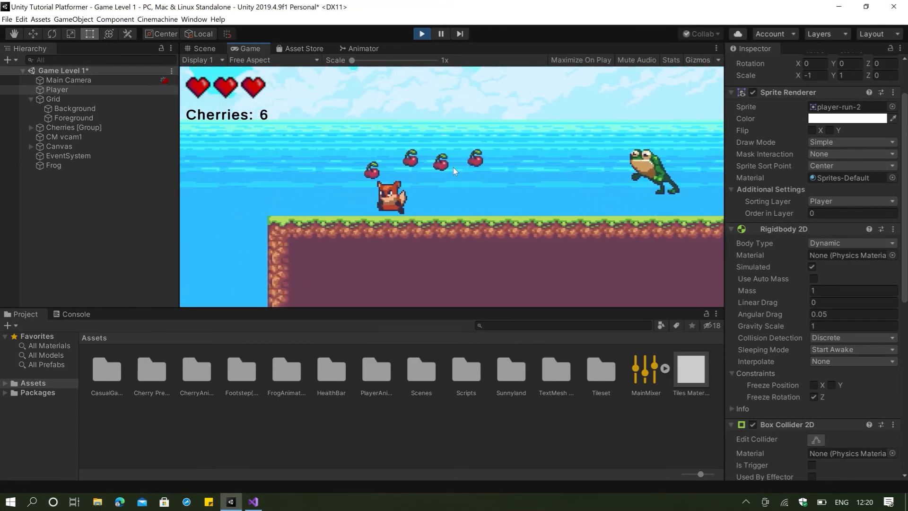
key("space")
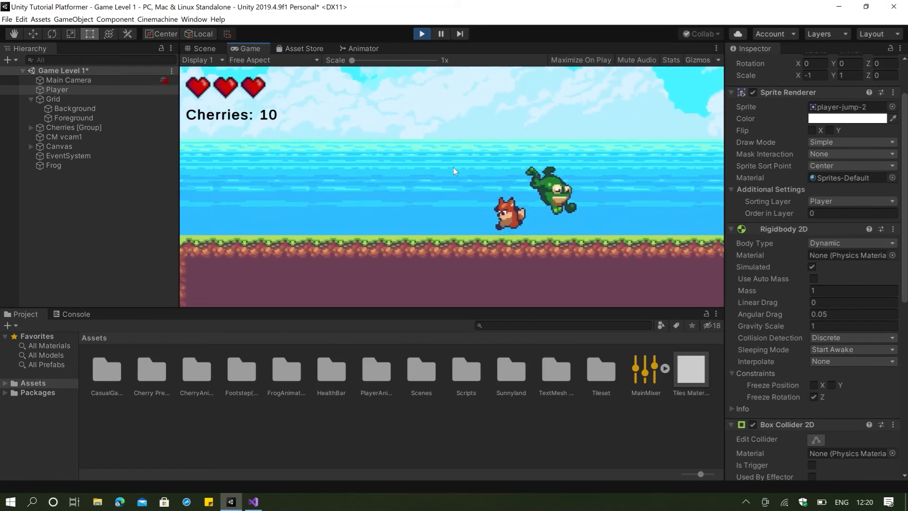
Jump on the frog and run across the grass to test the sounds, and stop the game
key("Right")
key("space")
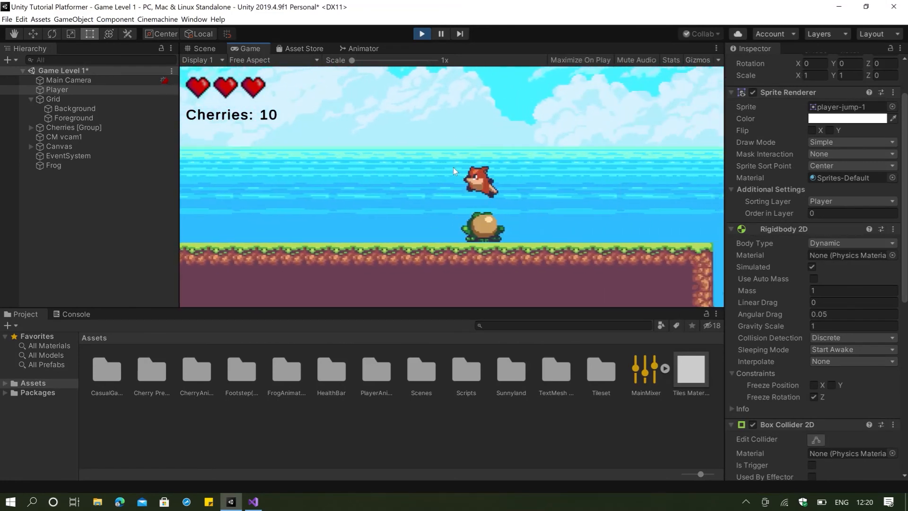
key("space")
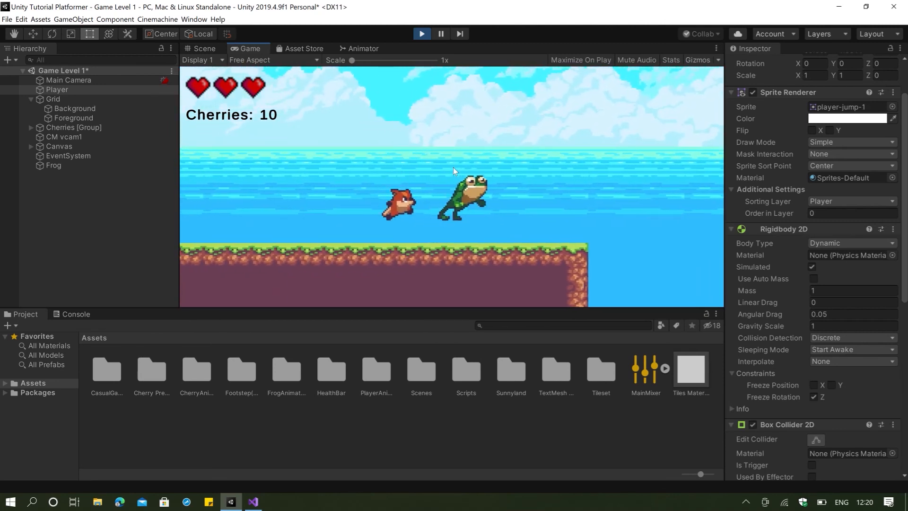
key("Left")
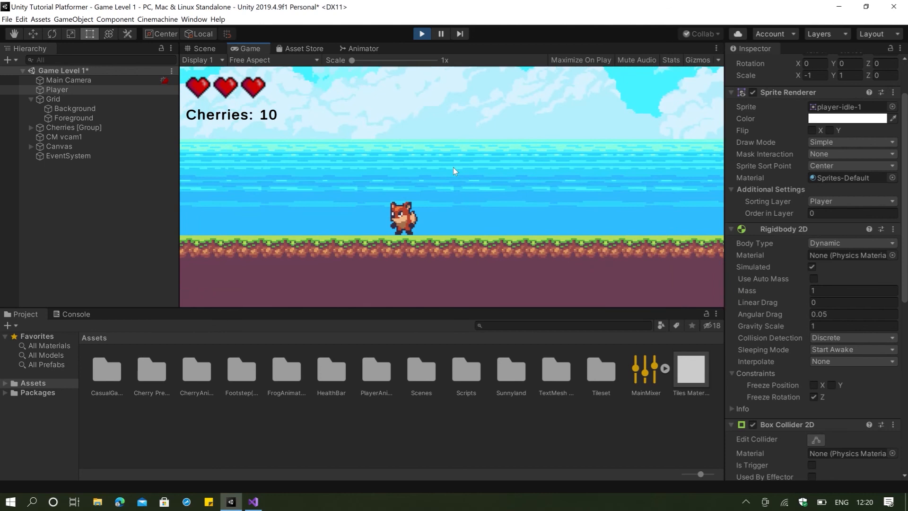
key("Left")
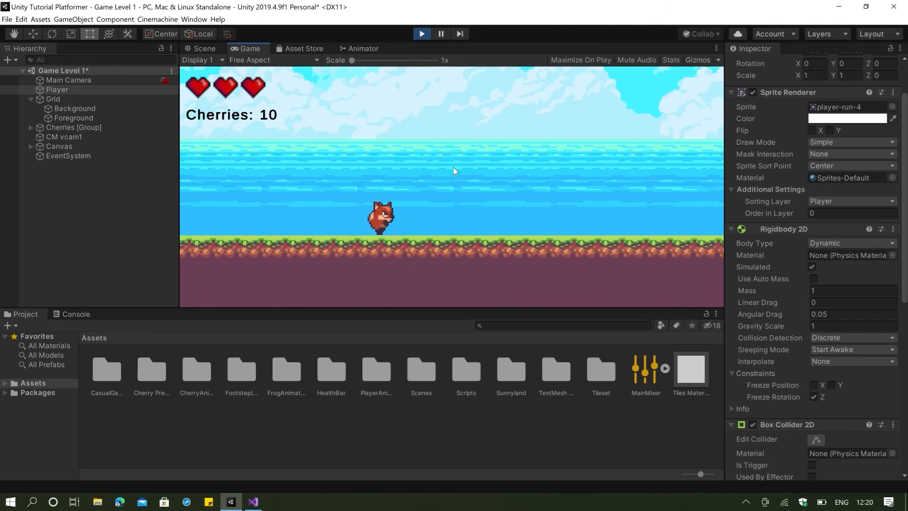
key("Right")
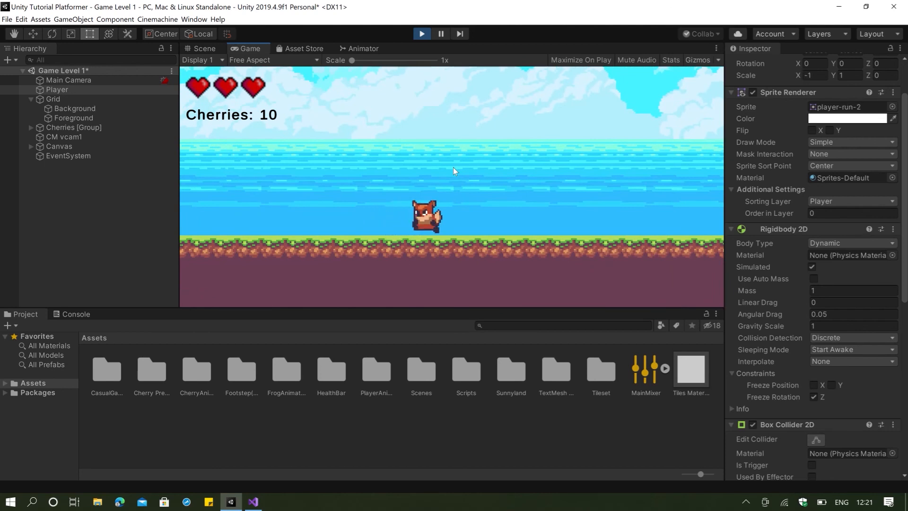
left_click(422, 34)
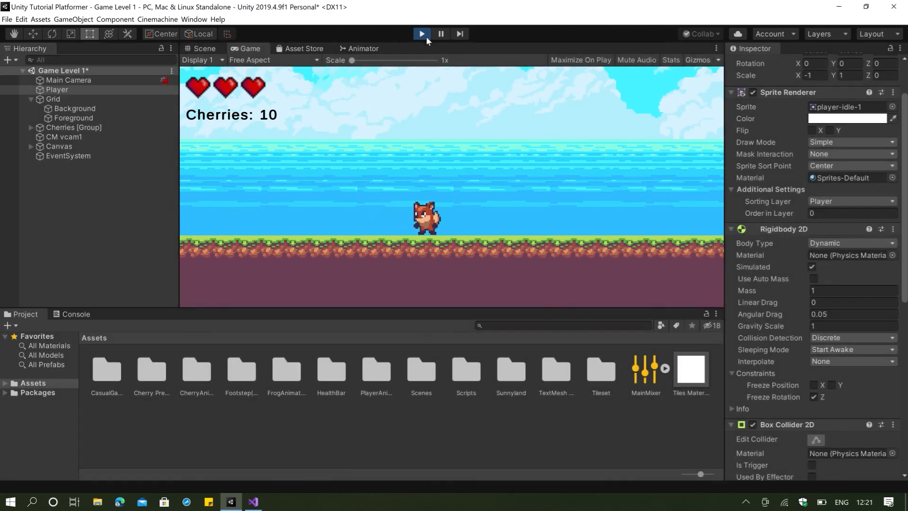
Review the OnCollisionEnter2D enemy code in PlayerController.cs in Visual Studio and return to Unity
key("alt+Tab")
scroll(360, 208, "down", 5)
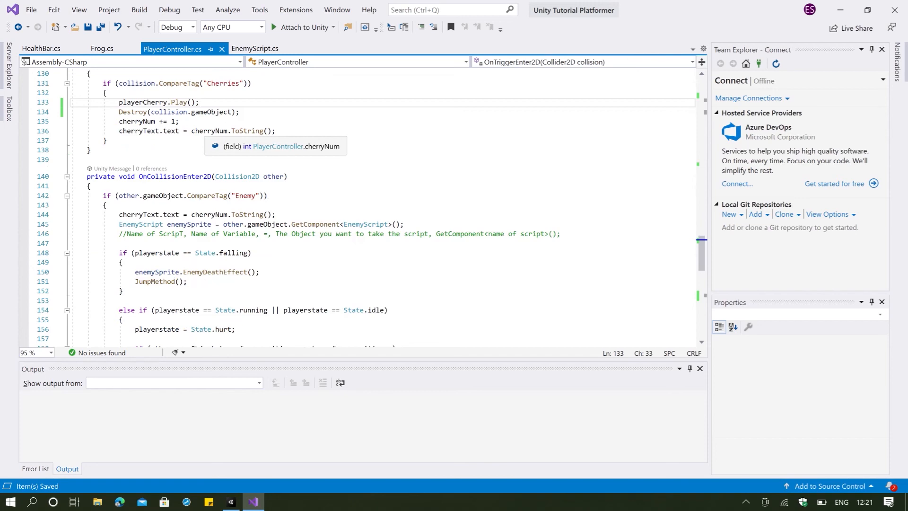
key("alt+Tab")
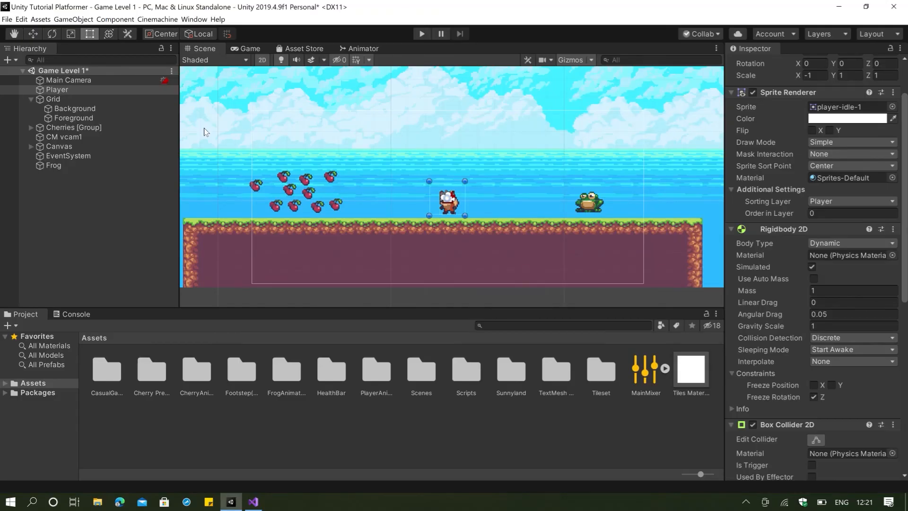
Compare the Player's audio source fields in Unity with the AudioSource declarations in PlayerController.cs, and expand the Player's first Audio Source component
scroll(832, 229, "down", 10)
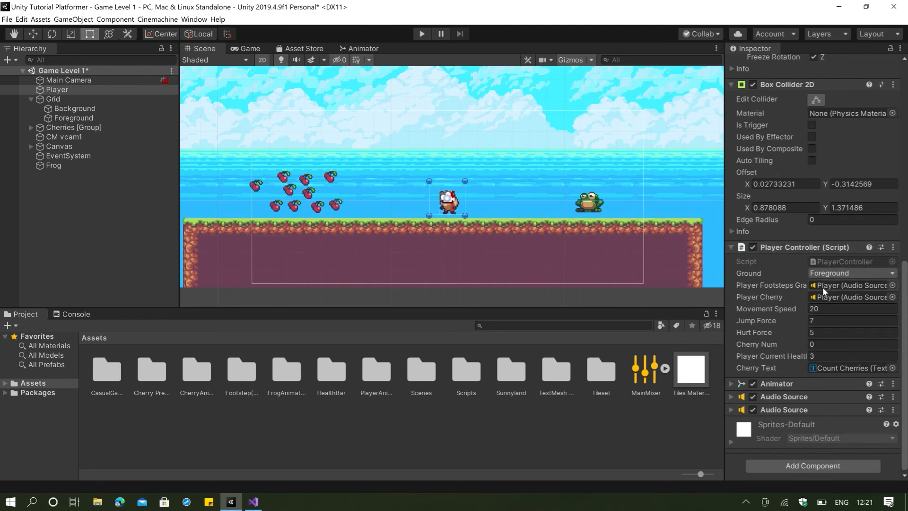
key("alt+Tab")
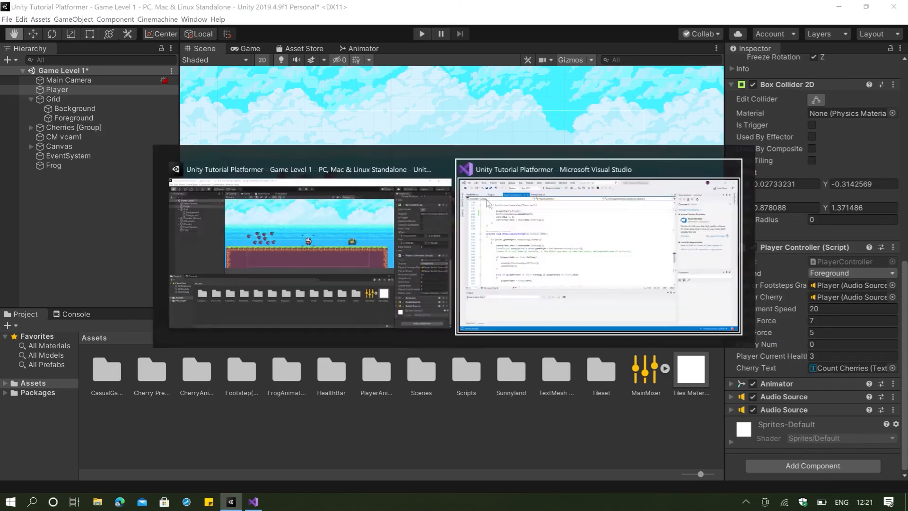
scroll(488, 204, "up", 15)
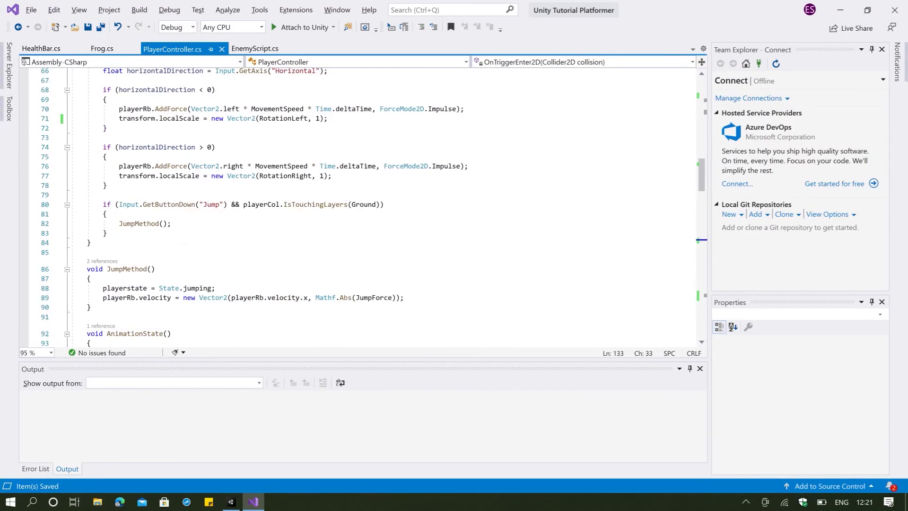
scroll(359, 207, "up", 20)
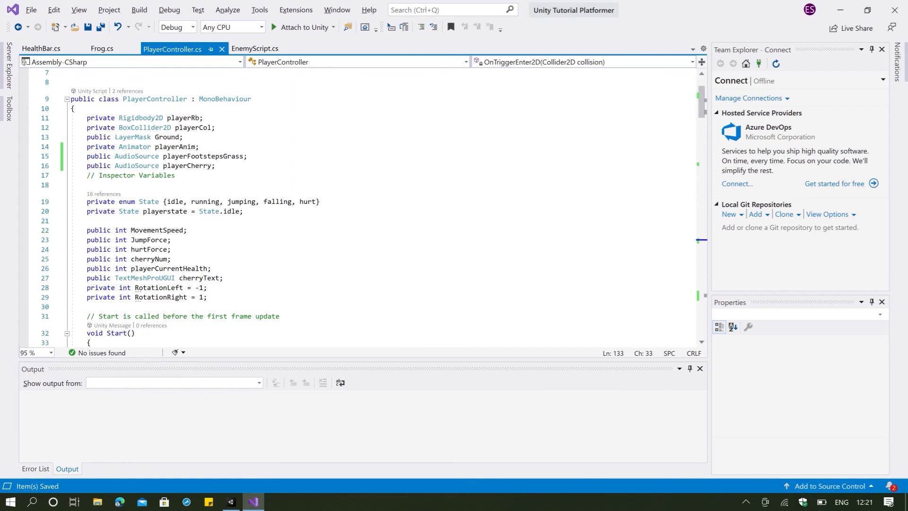
scroll(692, 247, "down", 5)
key("alt+Tab")
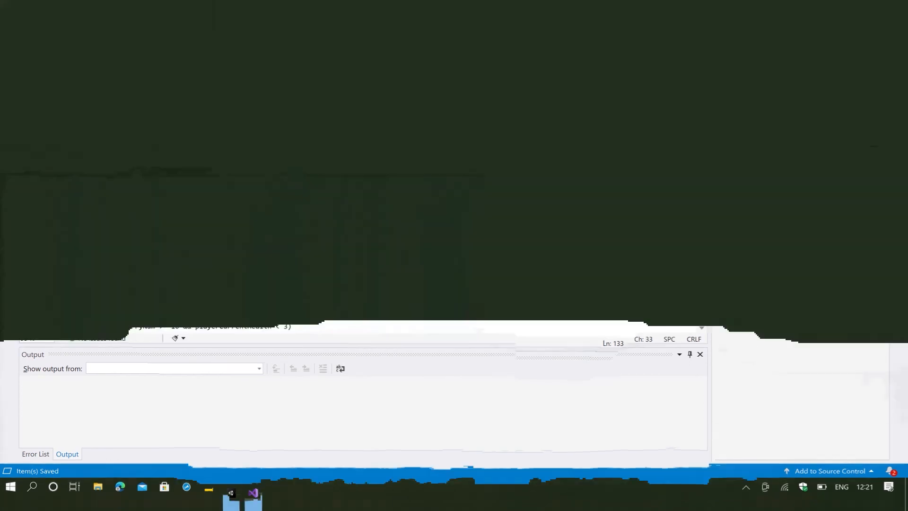
key("alt+Tab")
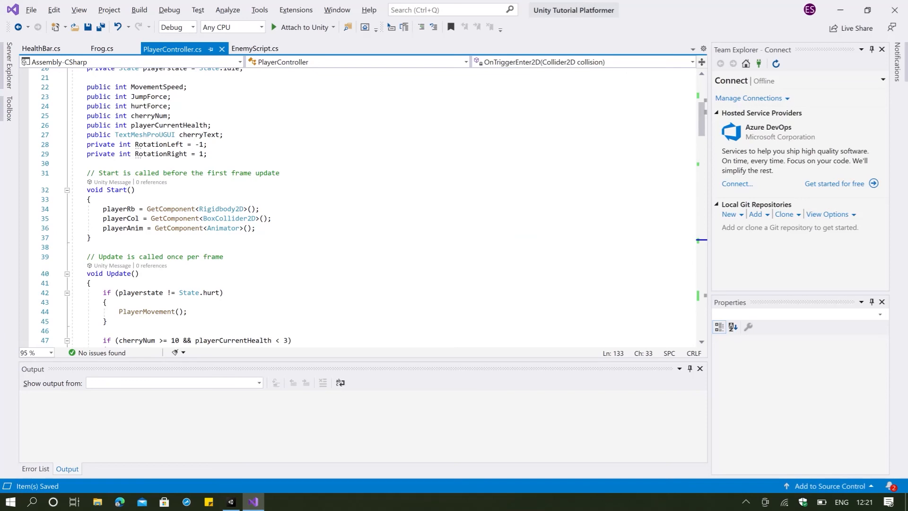
scroll(360, 207, "up", 4)
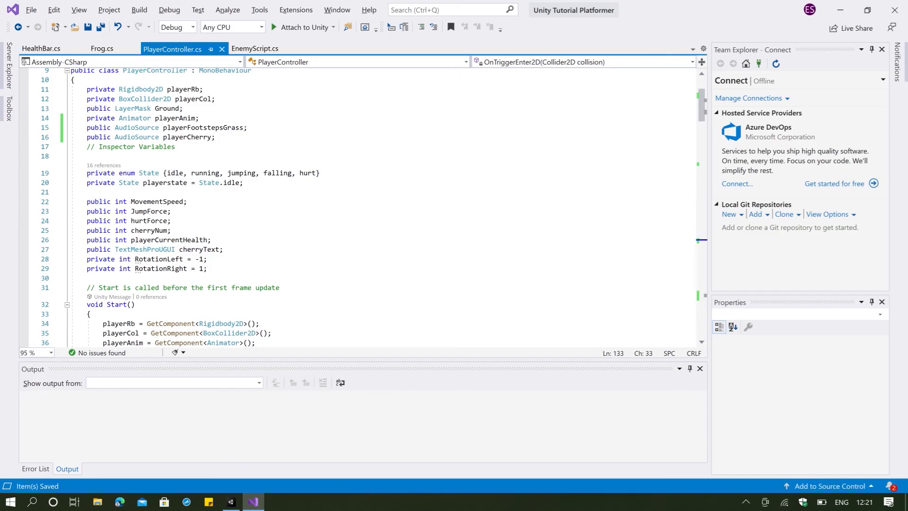
scroll(357, 208, "down", 9)
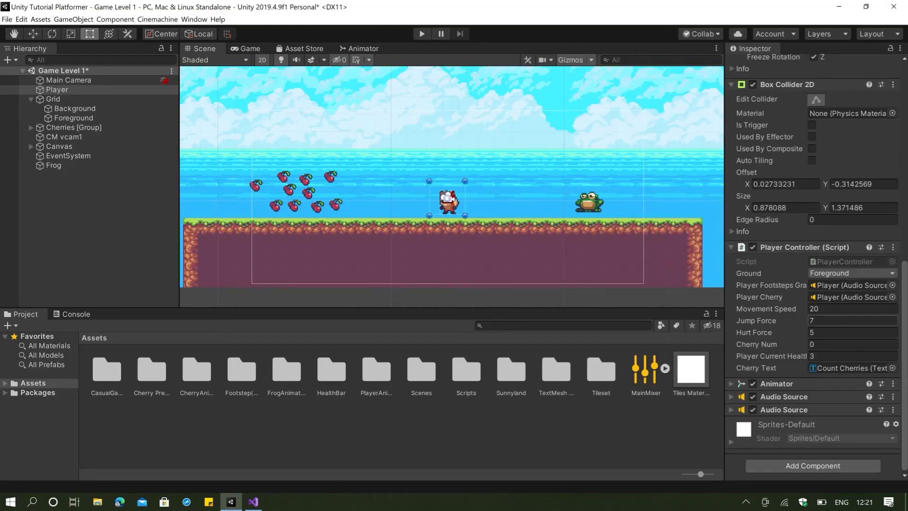
left_click(733, 396)
scroll(811, 226, "down", 10)
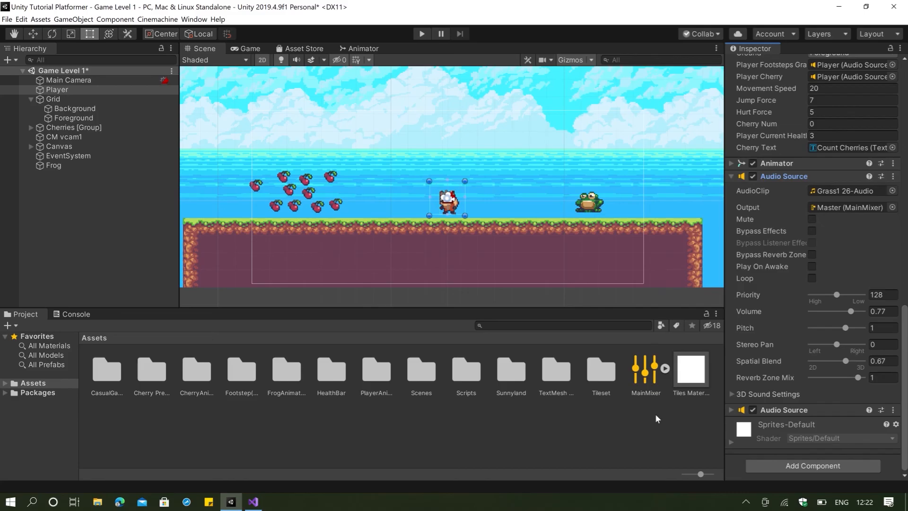
Switch to Visual Studio and examine the playerCherry.Play() call in the OnTriggerEnter2D method of PlayerController.cs
key("alt+Tab")
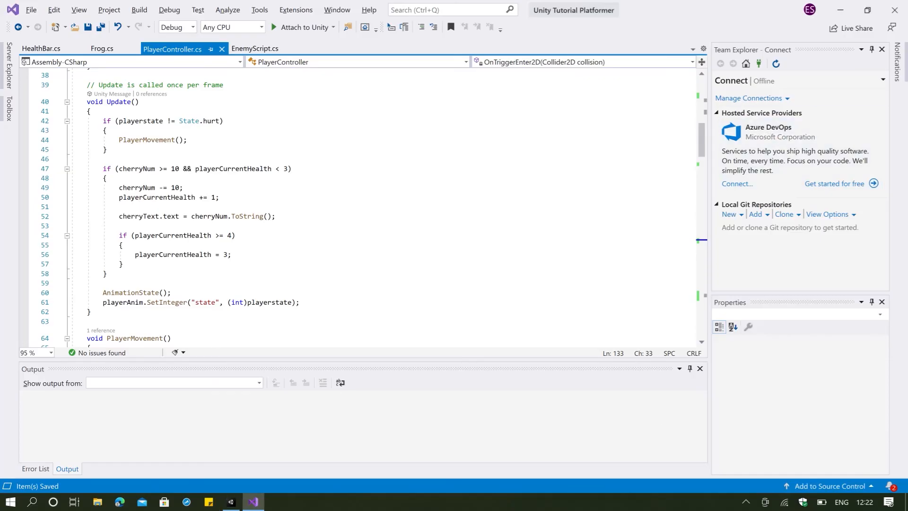
scroll(373, 209, "down", 1)
scroll(373, 208, "down", 16)
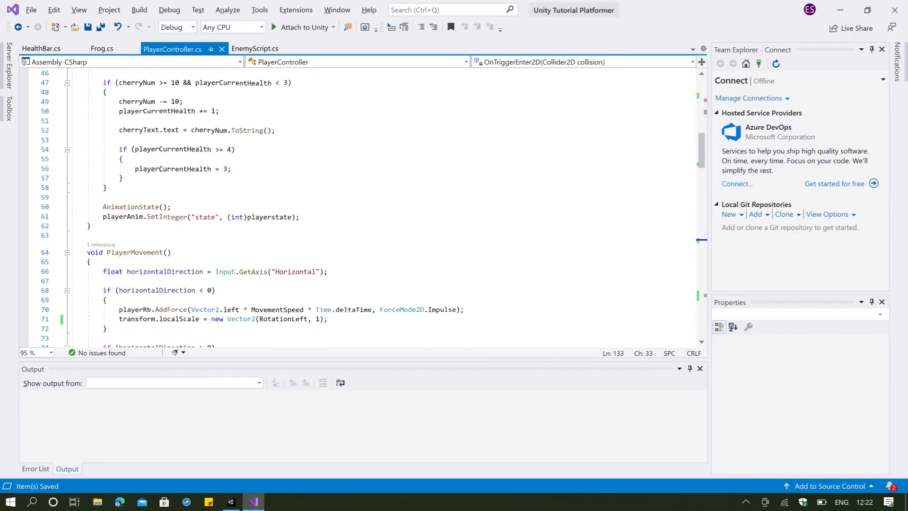
scroll(373, 208, "down", 10)
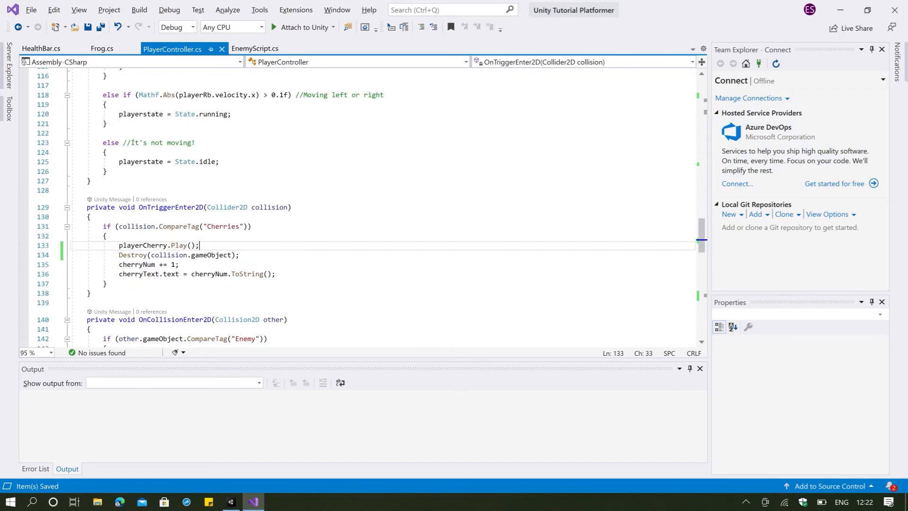
left_click_drag(116, 246, 168, 245)
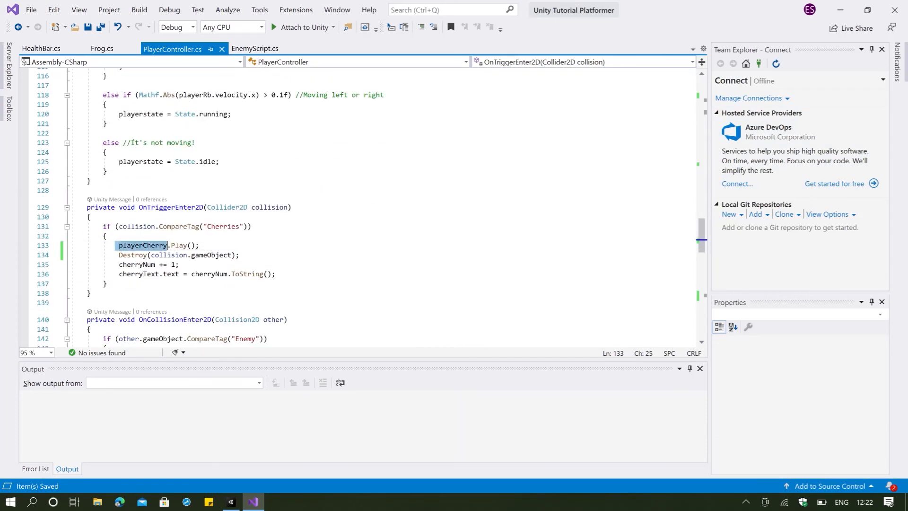
left_click(175, 246)
Review the PlayerFootstepGrass() method, and in Unity open the PlayerRun animation from the Animator and select its event at 0:10
scroll(371, 208, "down", 16)
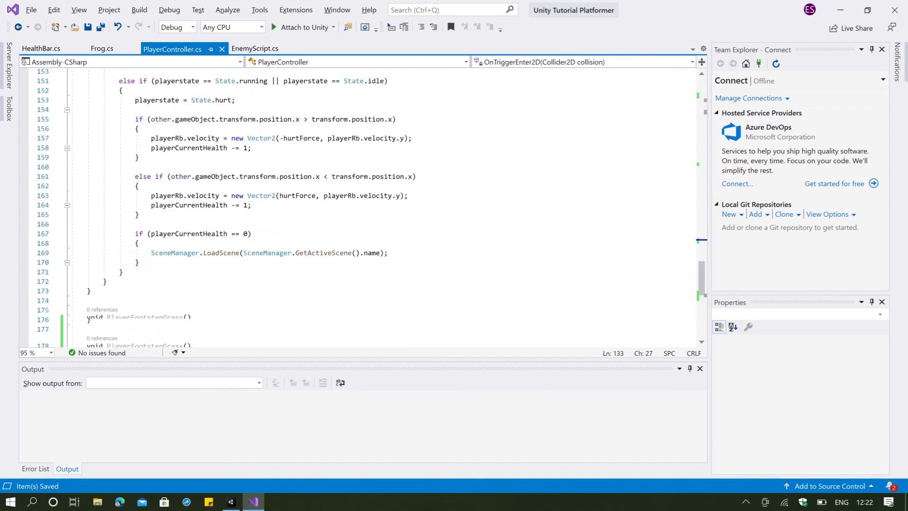
left_click_drag(103, 202, 191, 203)
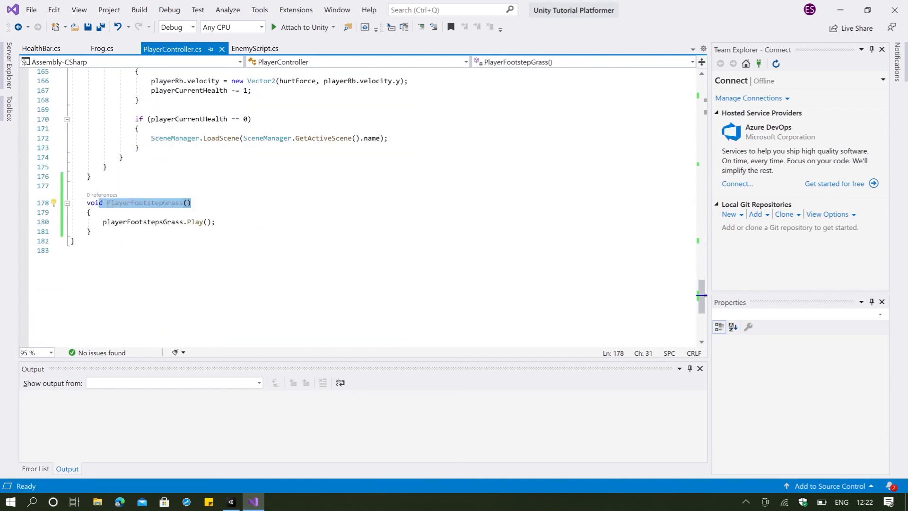
key("alt+Tab")
left_click(359, 49)
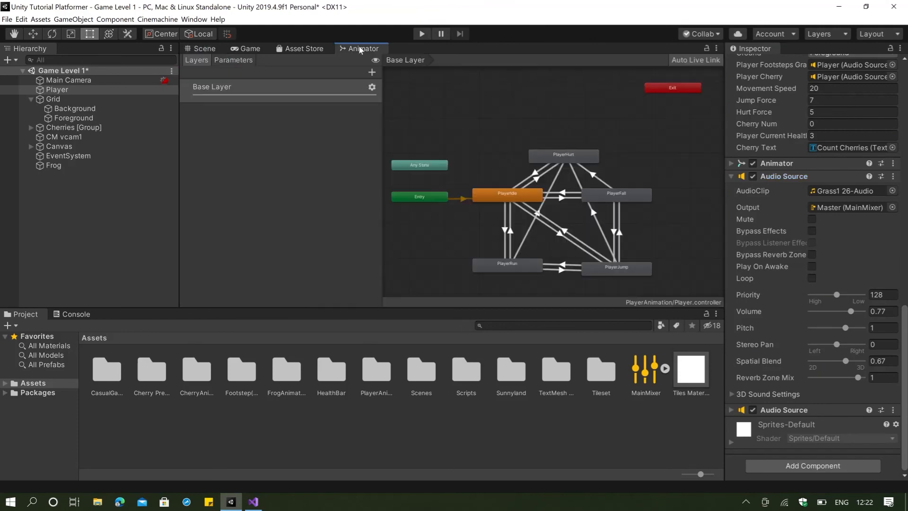
double_click(514, 273)
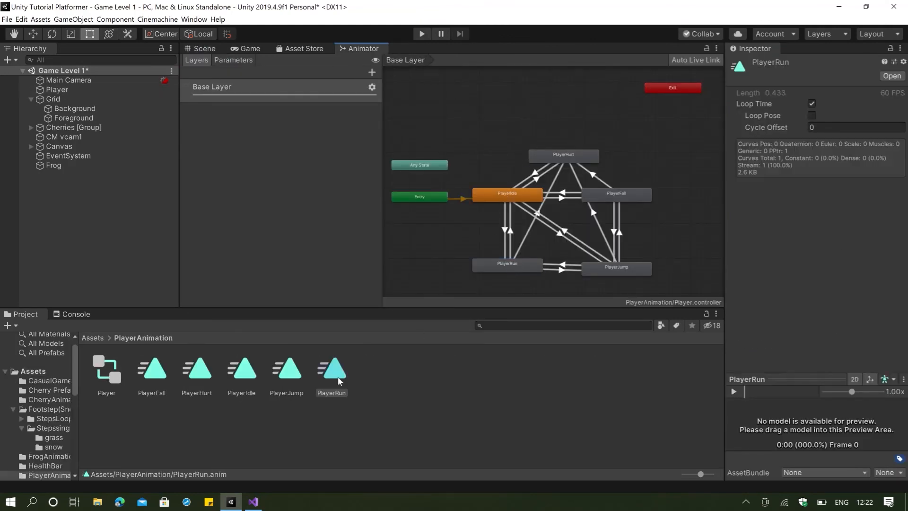
double_click(339, 381)
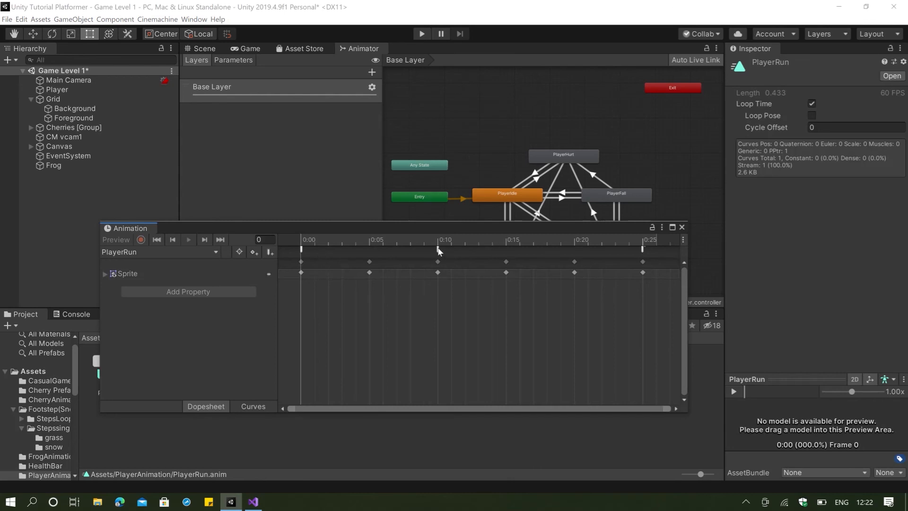
left_click(438, 249)
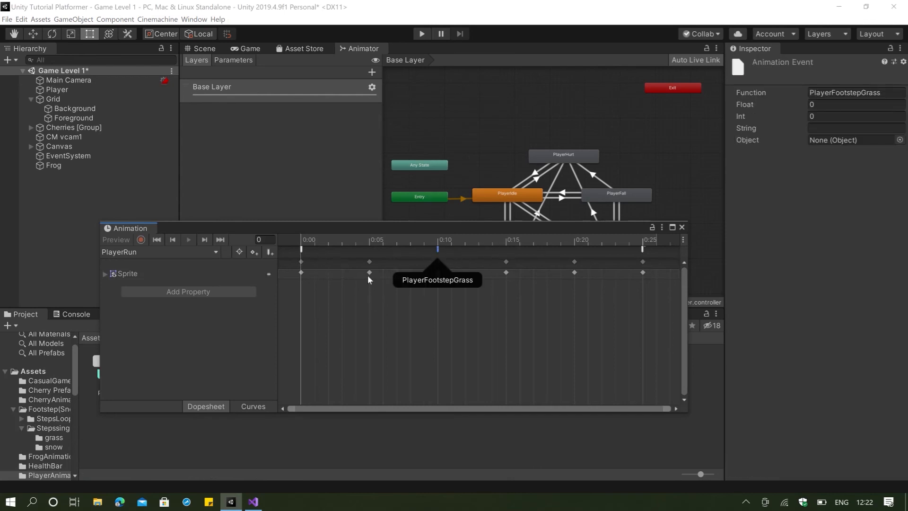
Check the playerFootstepsGrass.Play() line inside PlayerFootstepGrass() in Visual Studio and return to Unity
key("alt+Tab")
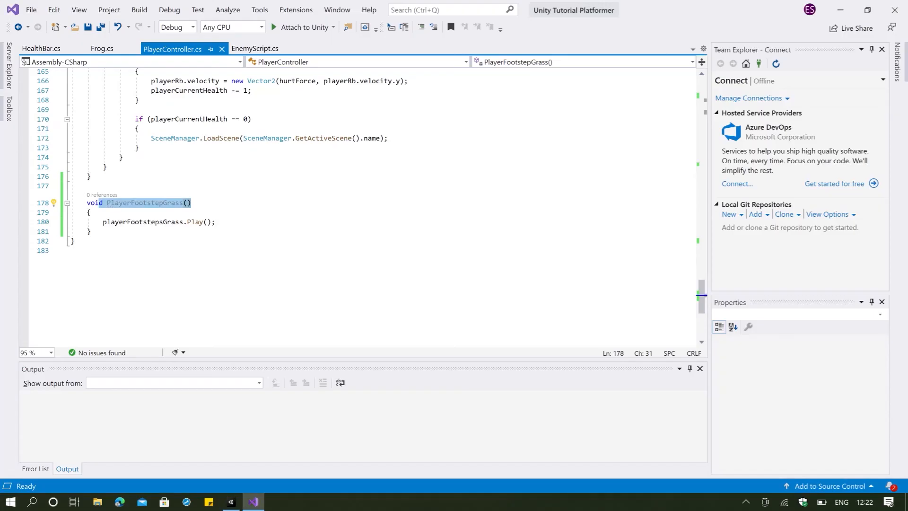
left_click(112, 204)
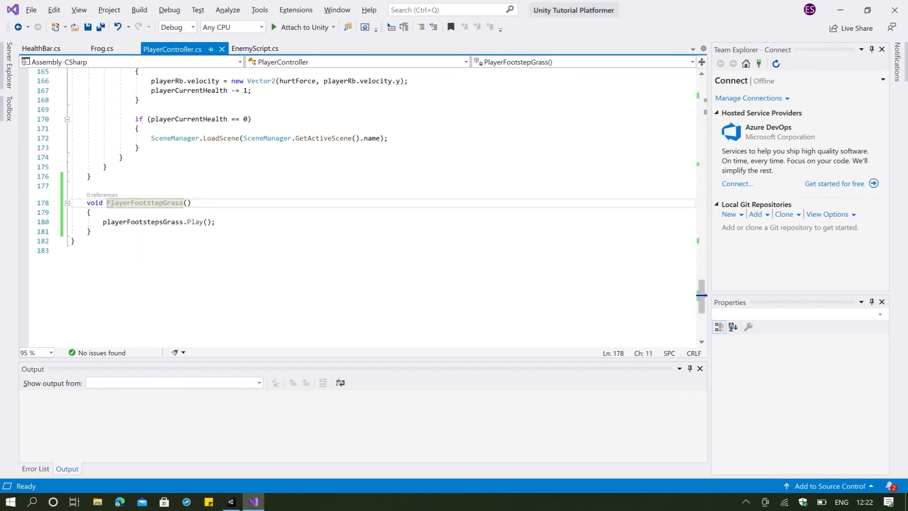
triple_click(165, 222)
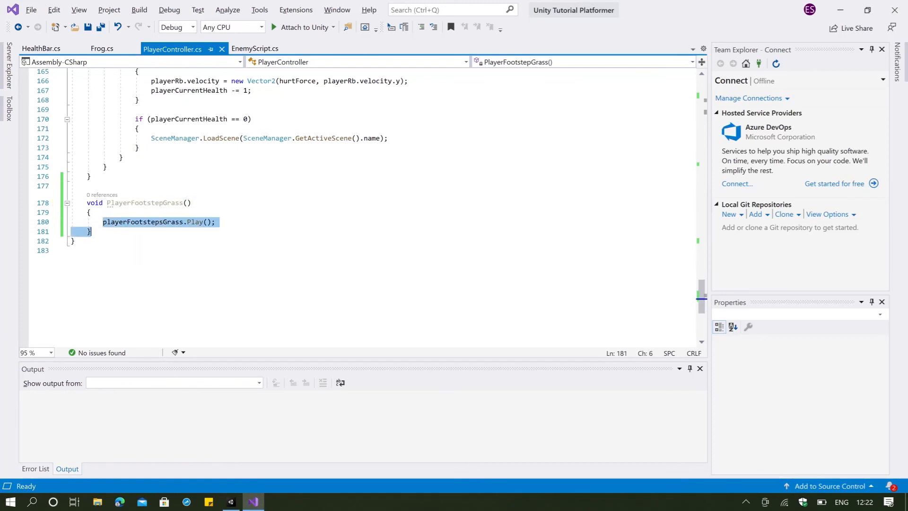
left_click(155, 221)
key("alt+Tab")
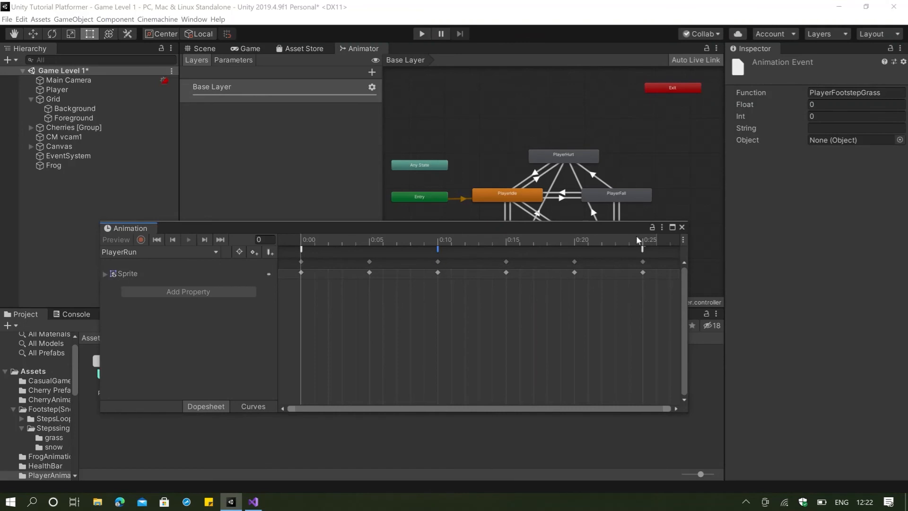
Close the Animation window, show the Scene view and select the Main Camera
left_click(681, 227)
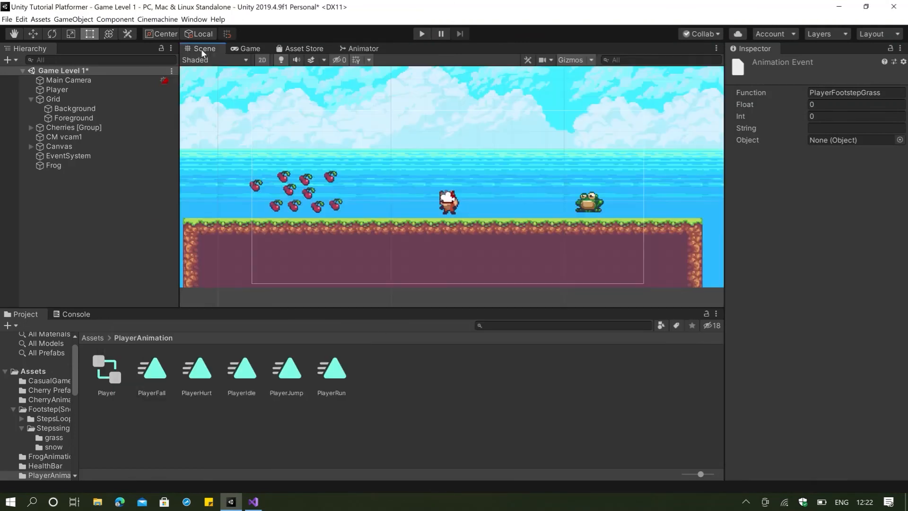
left_click(203, 49)
left_click(78, 80)
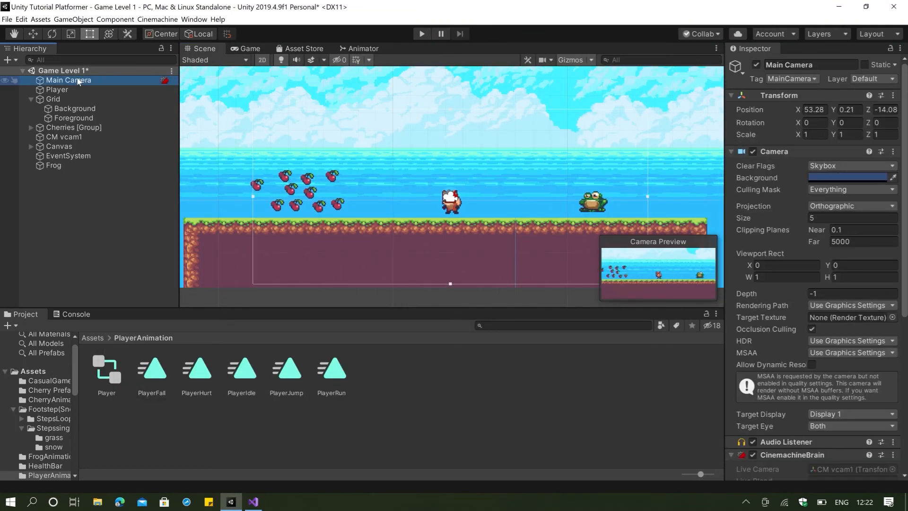